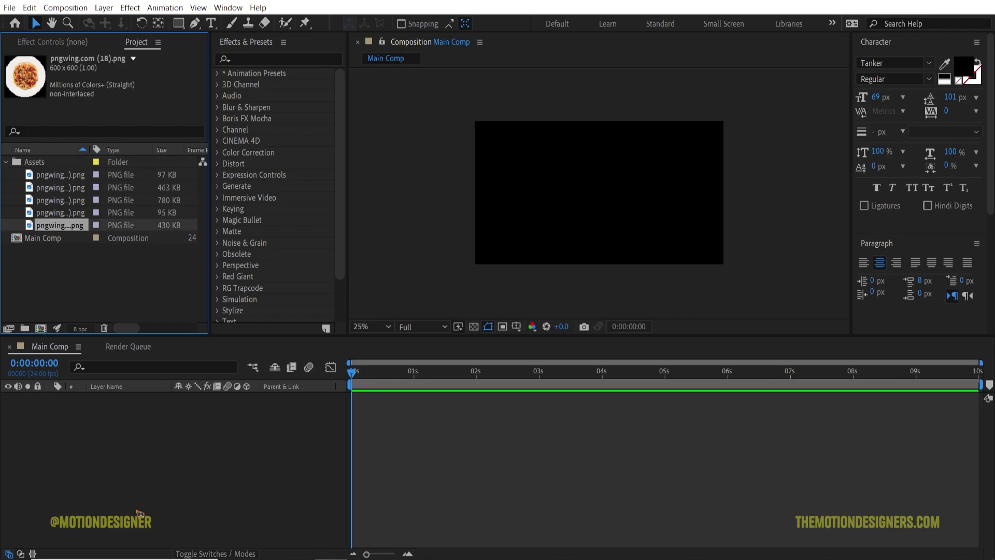
Step: Create a new 500 x 500 px composition named Food_1
click(65, 7)
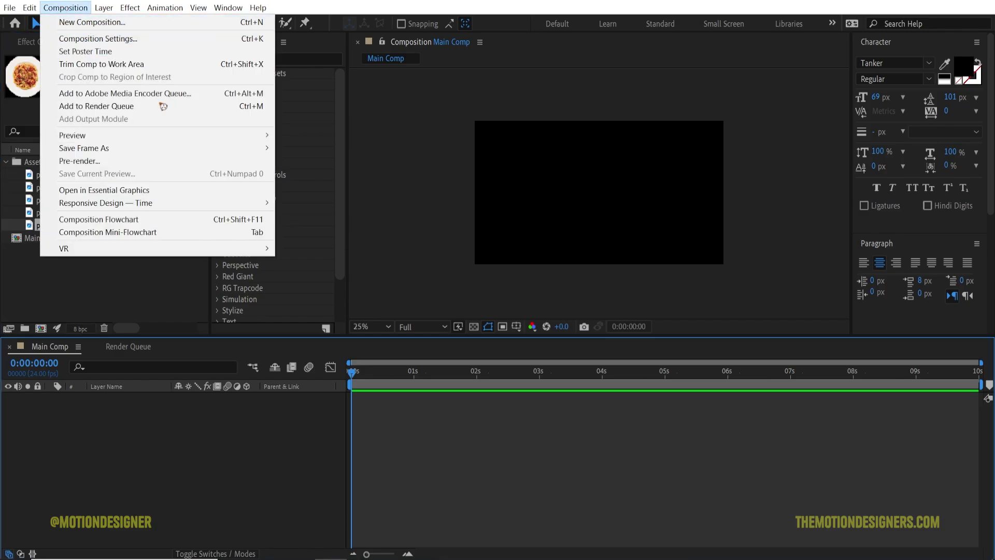
key(ctrl+n)
click(448, 218)
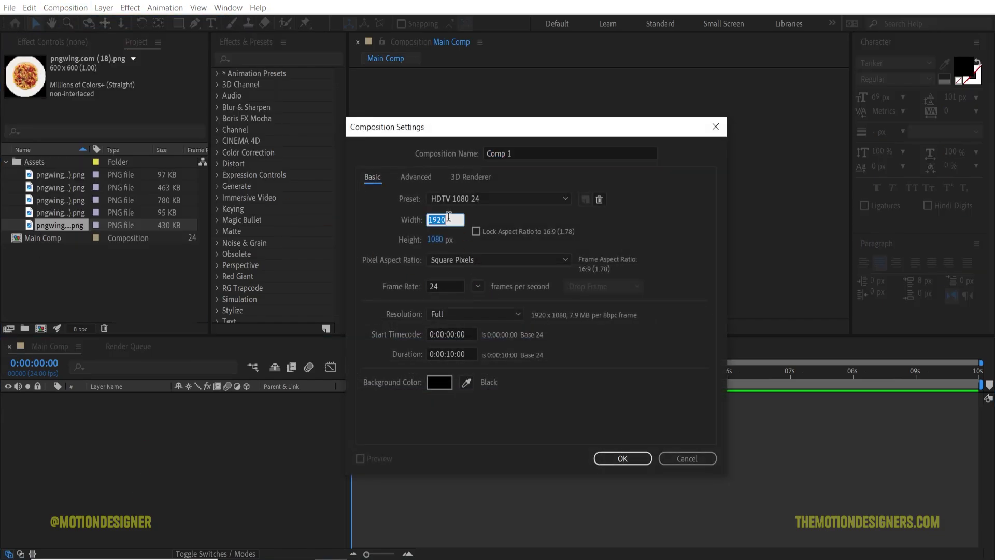
text(500)
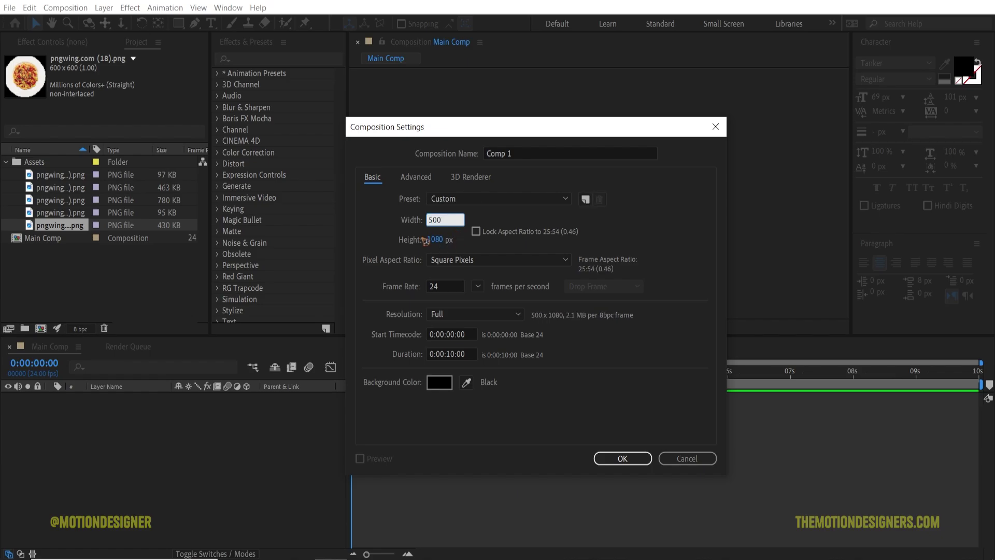
click(434, 239)
text(500)
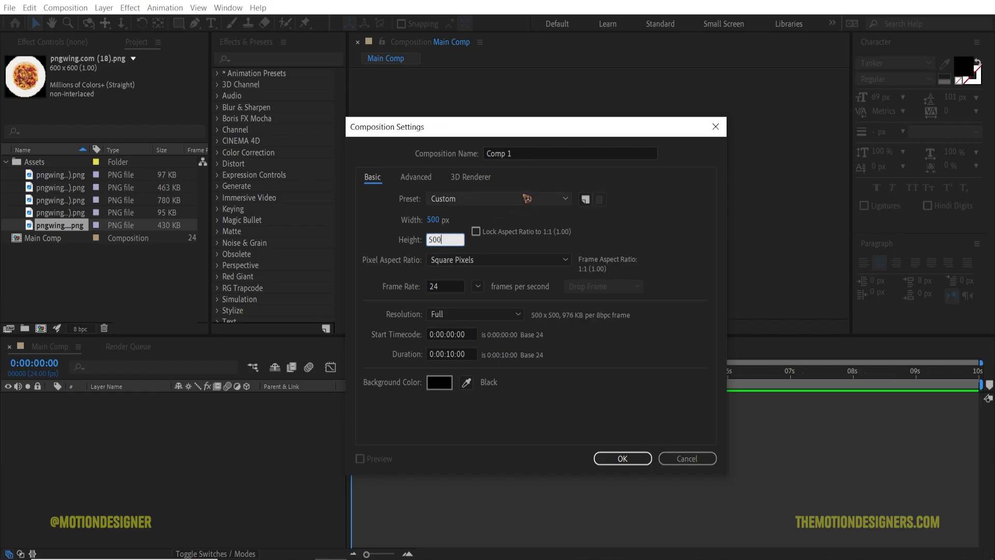
click(534, 152)
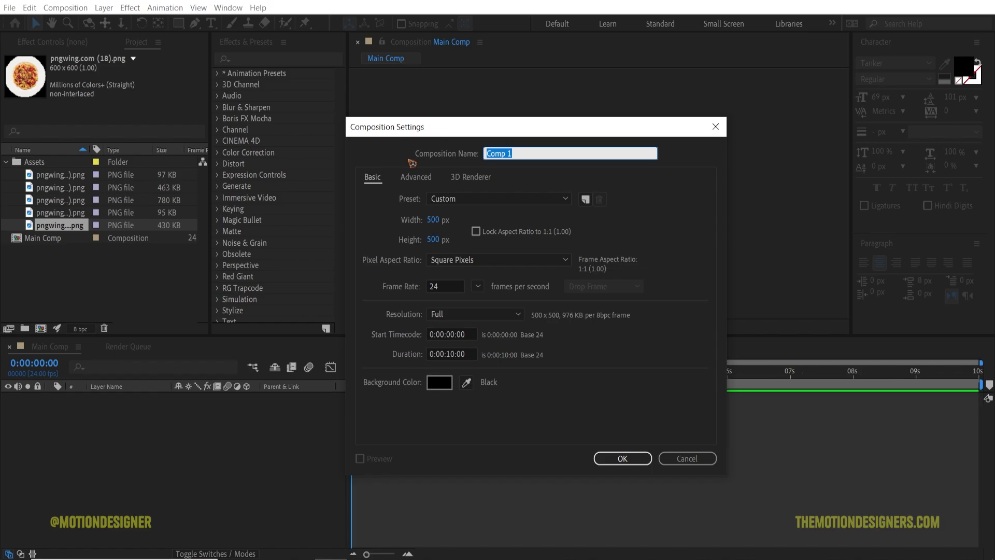
text(Food_1)
key(Return)
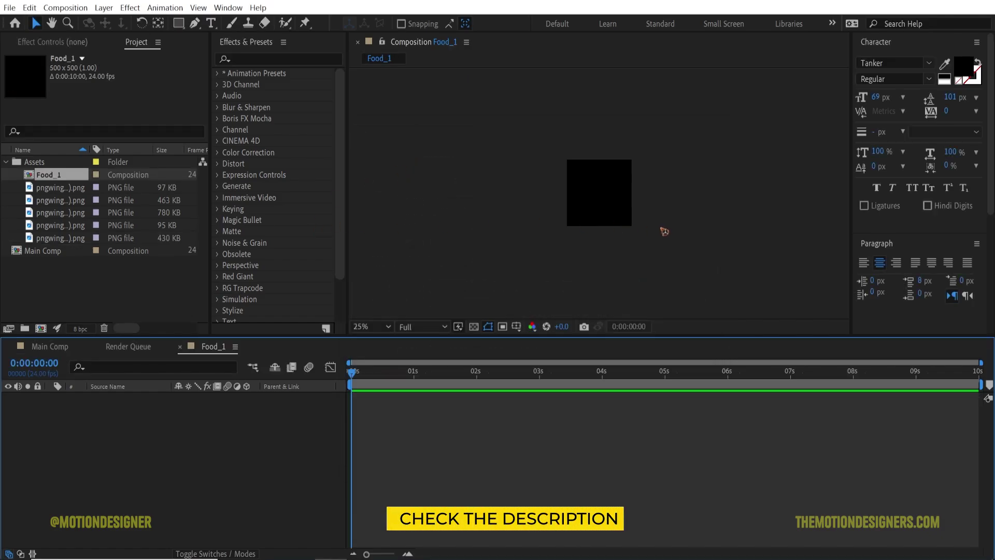
Step: Add the salad plate image, pngwing.com (12).png, to the Food_1 composition
key(slash)
click(60, 188)
drag(63, 197, 599, 193)
drag(740, 193, 733, 193)
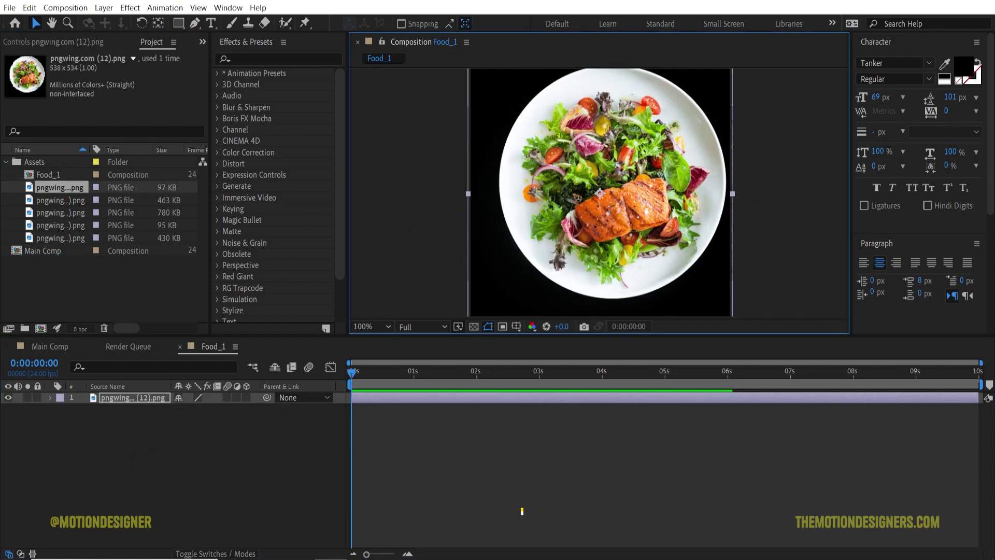
Step: Scale the salad plate to nearly fill the frame and centre it using the title/action safe guides
drag(642, 227, 613, 202)
scroll(623, 206, down, 1)
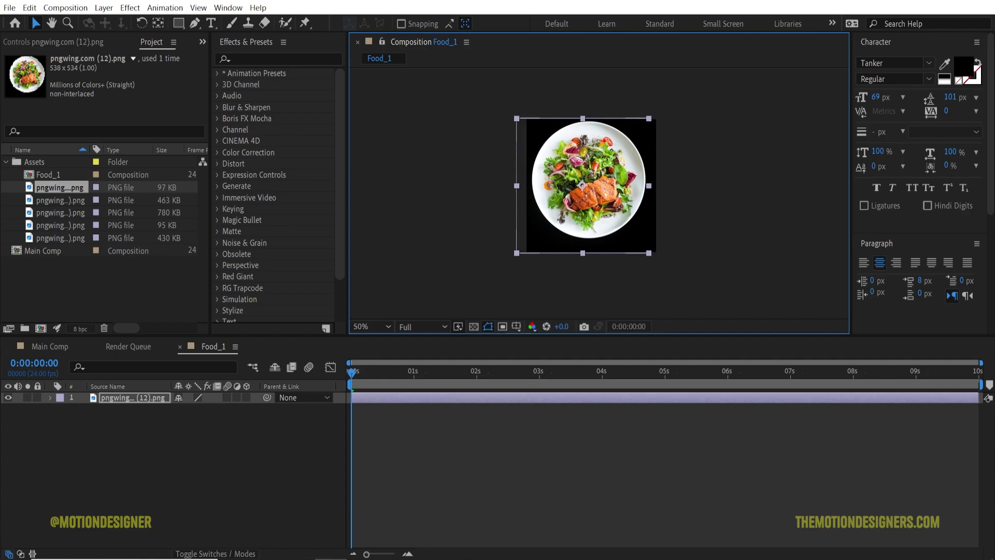
drag(651, 254, 655, 258)
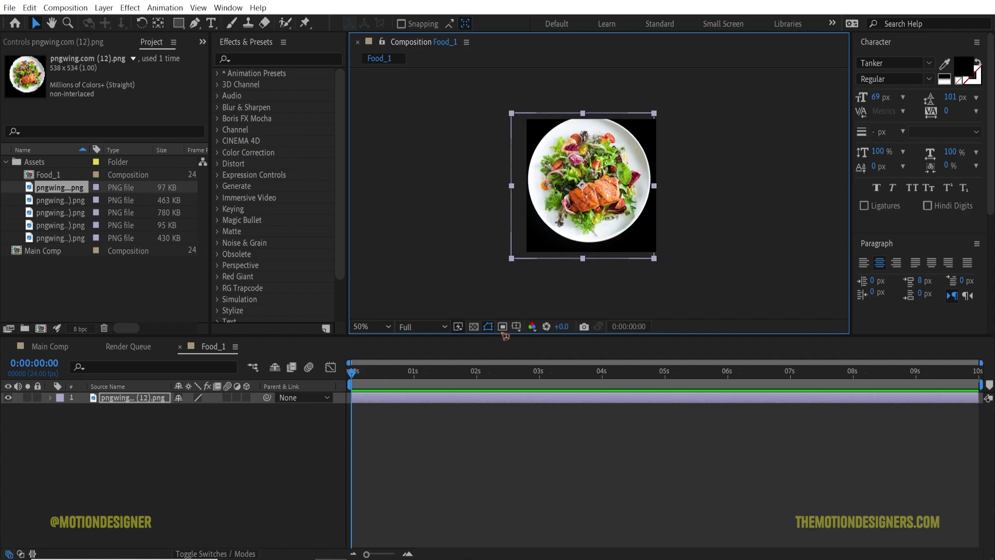
click(516, 326)
click(534, 339)
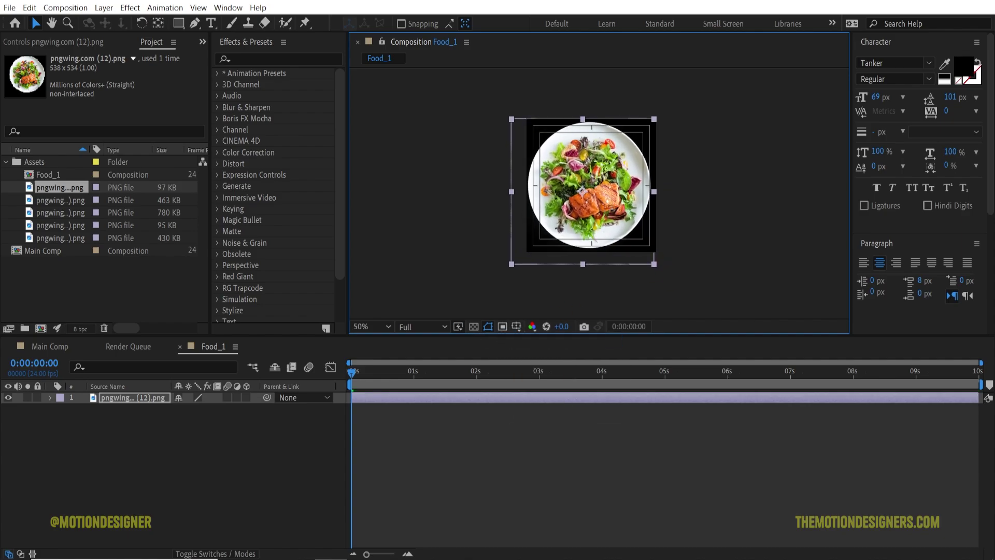
Step: Create a project folder named Food Pre Comp and move the Food_1 composition into it
click(83, 289)
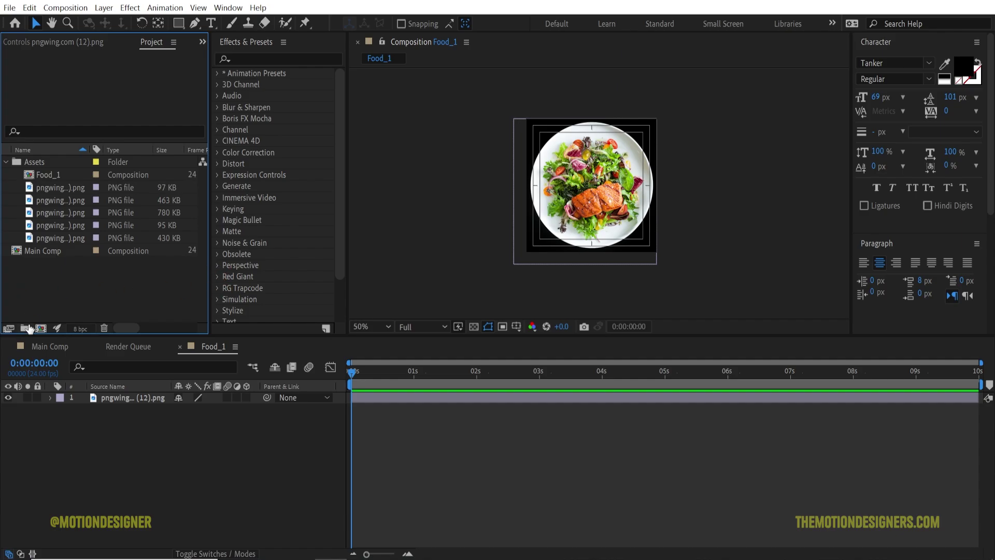
key(ctrl+alt+shift+n)
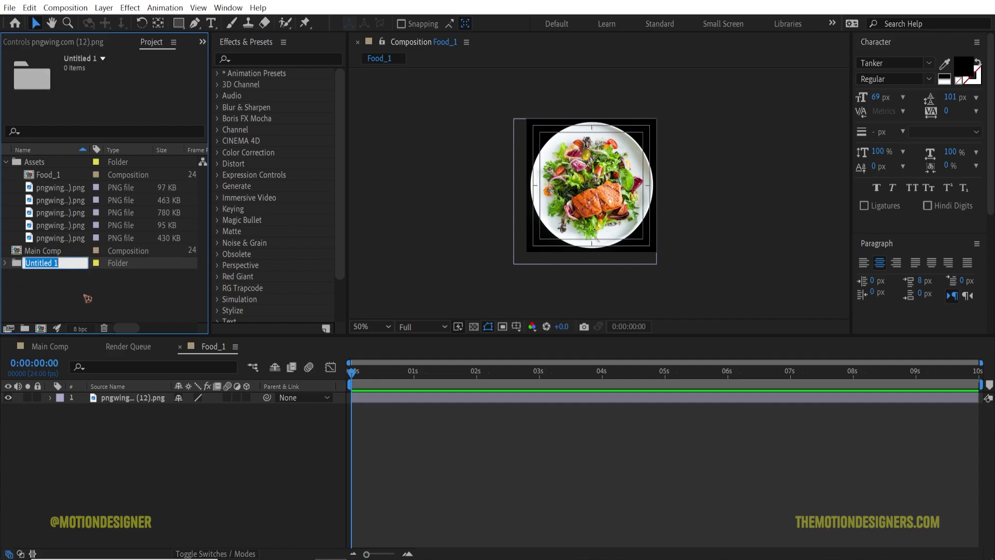
text(Food Pre Comp)
click(100, 289)
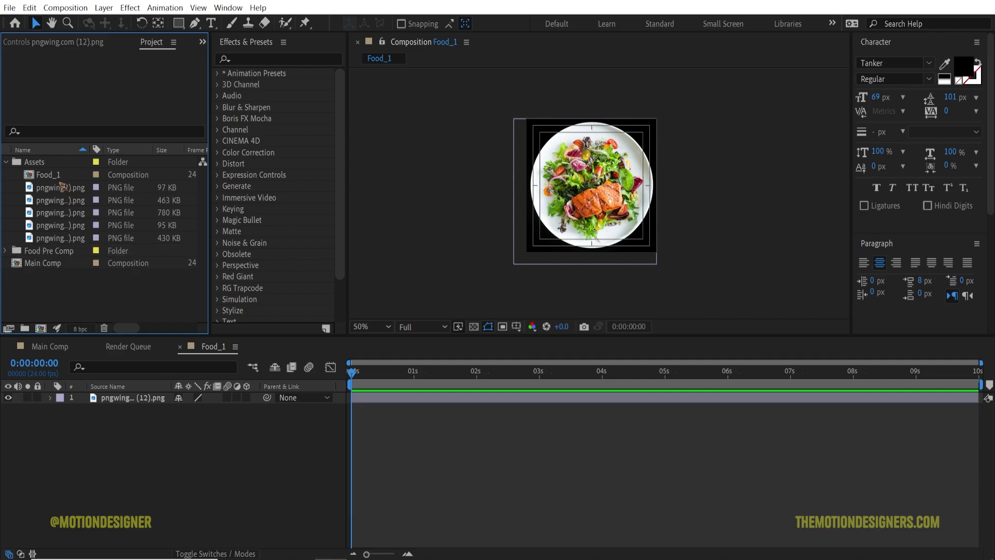
drag(54, 179, 66, 251)
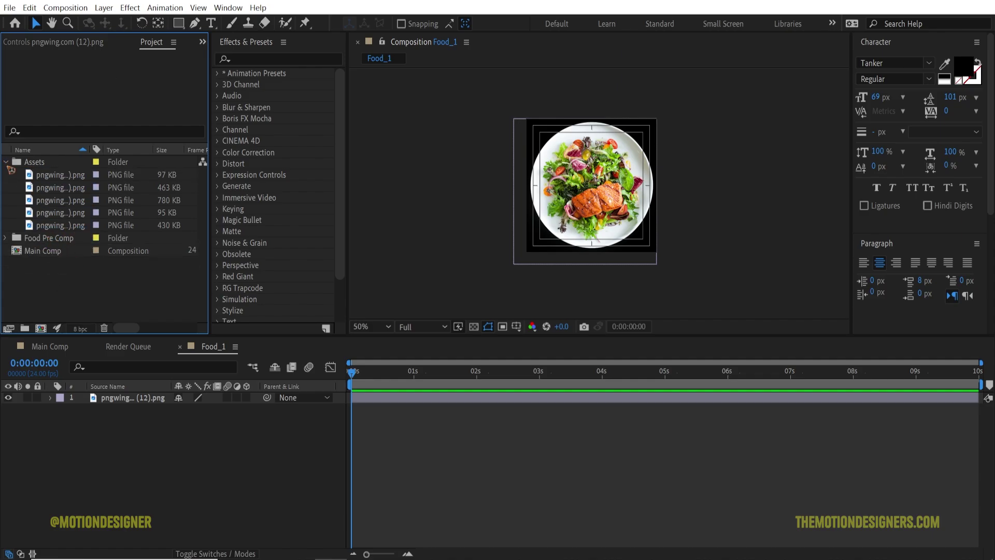
Step: Duplicate Food_1 and replace the copy's image with the steak plate, pngwing.com (15).png, fitted to the frame
click(46, 239)
click(6, 238)
click(54, 251)
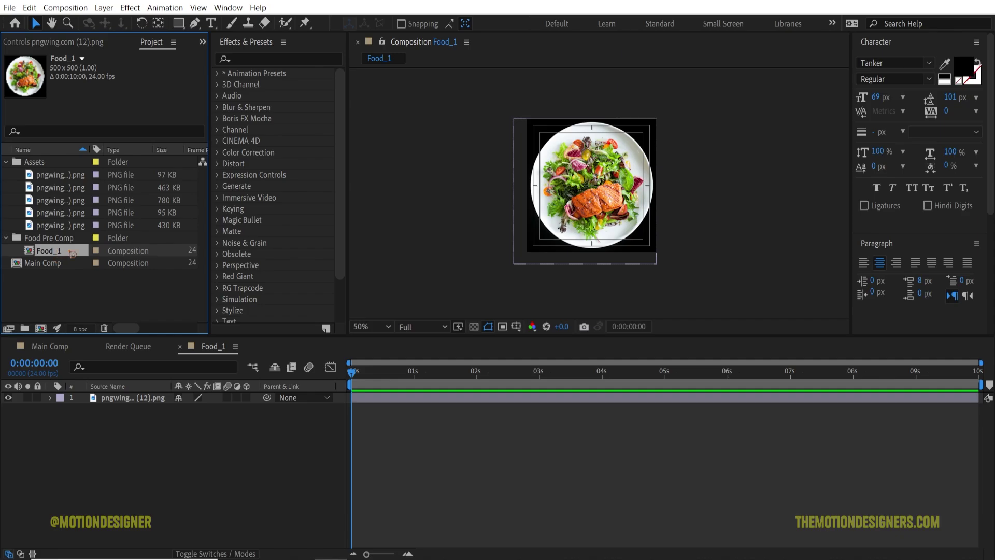
key(ctrl+d)
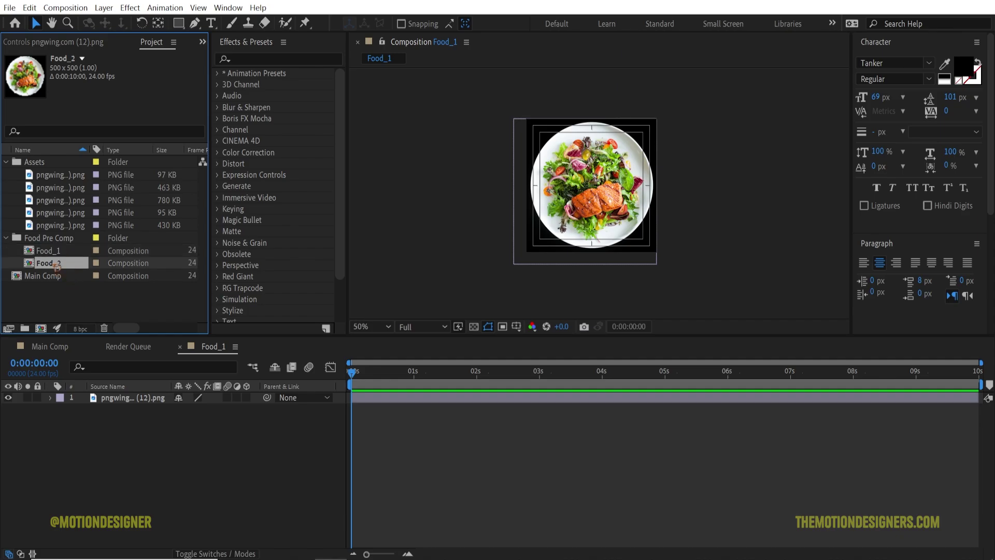
double_click(56, 263)
click(127, 399)
key(Delete)
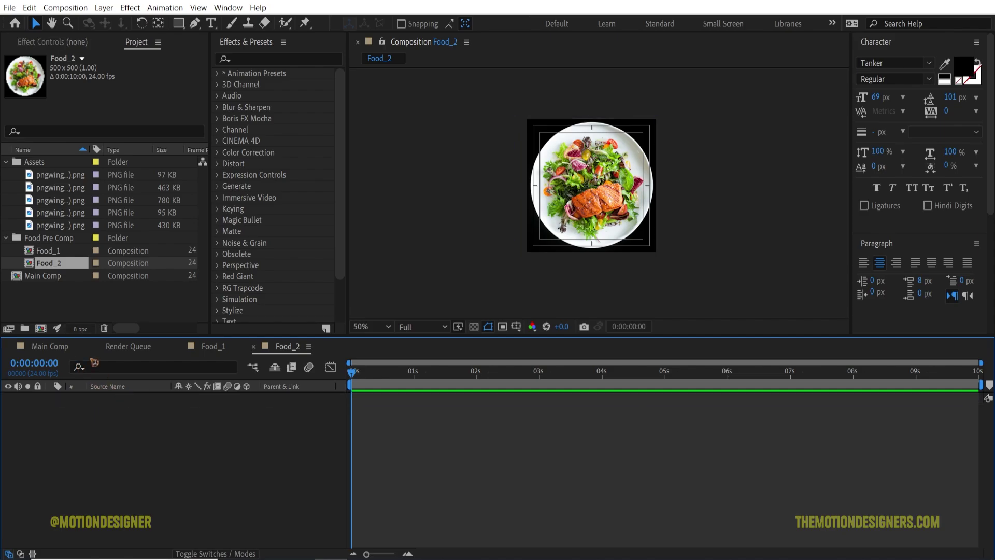
drag(57, 187, 148, 456)
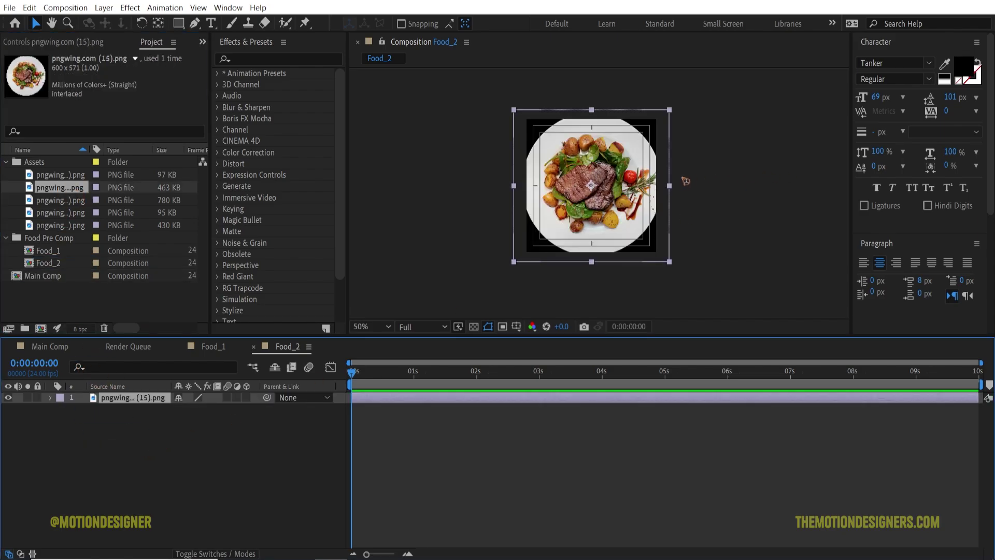
key(ctrl+alt+f)
Step: Duplicate Food_2 and replace the copy's image with pngwing.com (16).png, scaled down to fit the frame
click(58, 264)
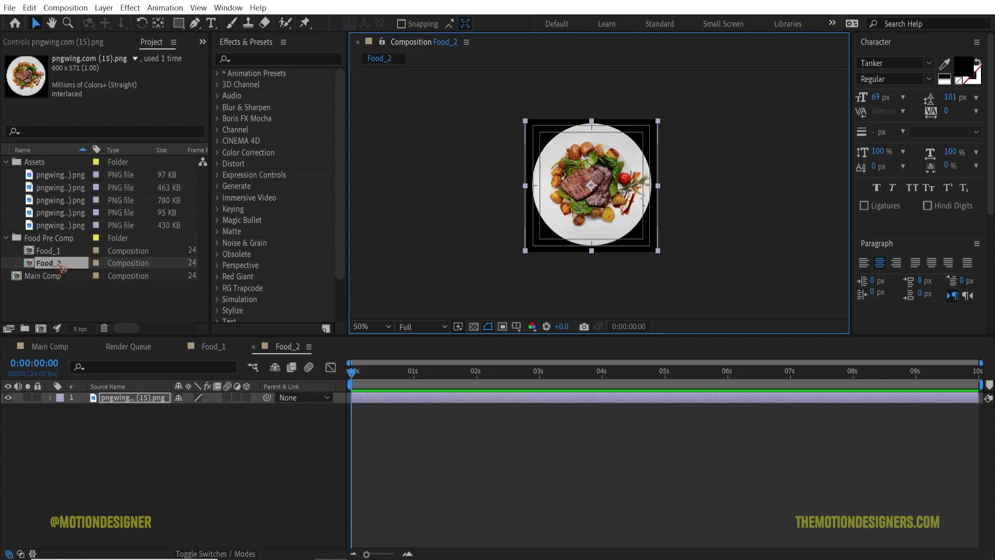
key(ctrl+d)
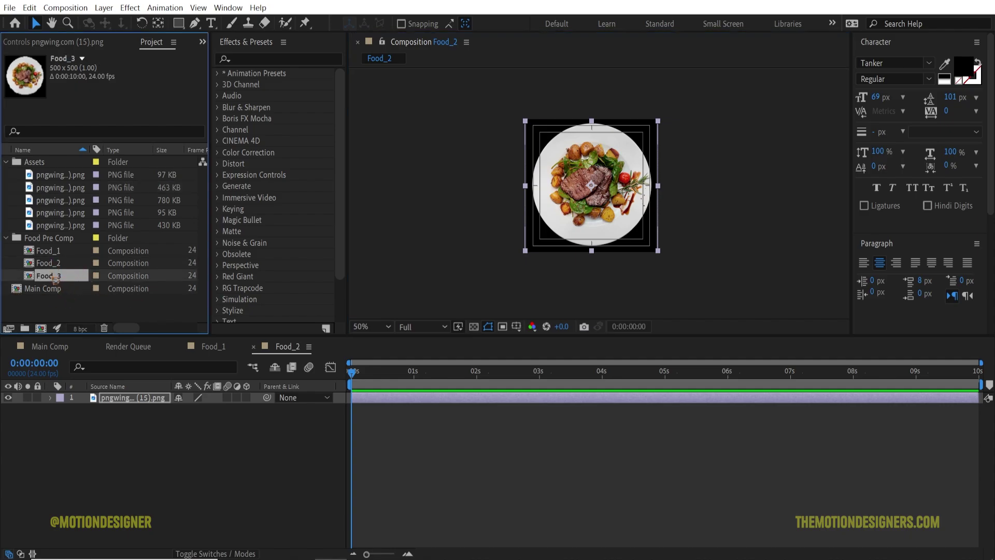
double_click(55, 278)
click(118, 398)
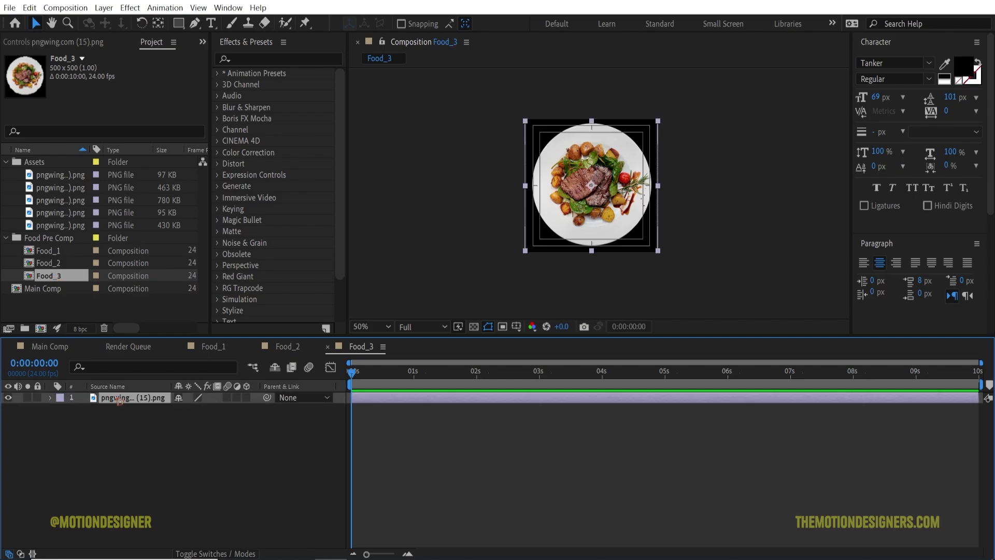
key(Delete)
click(67, 200)
drag(60, 213, 129, 493)
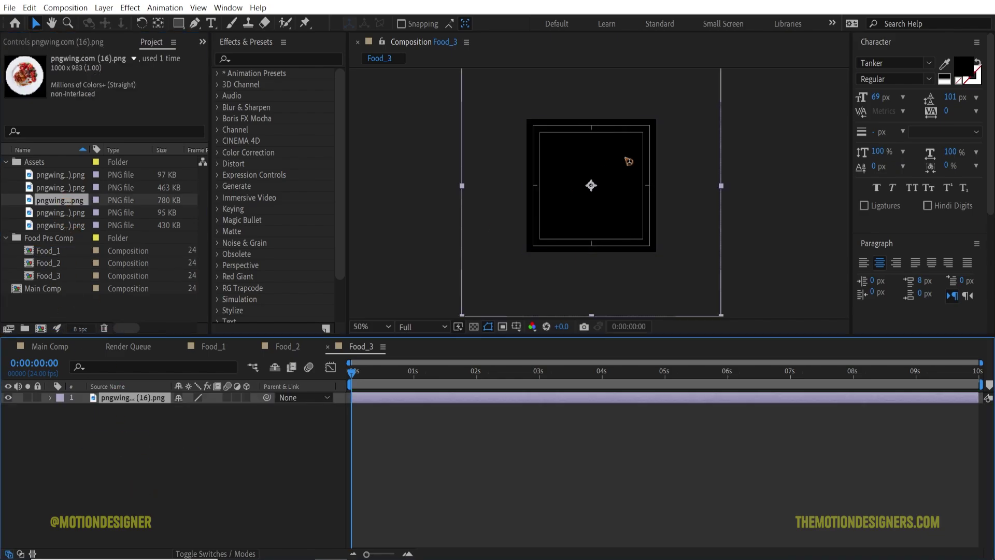
drag(667, 192, 609, 196)
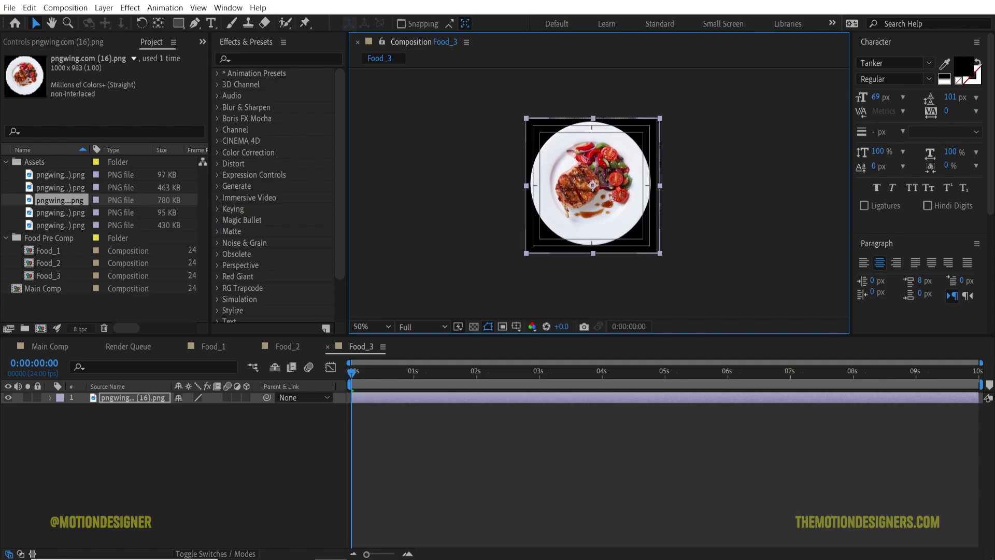
Step: Duplicate Food_3 and replace the copy's image with the 95 KB plate image from Assets, scaled to the frame
click(59, 276)
key(ctrl+d)
double_click(58, 288)
click(69, 202)
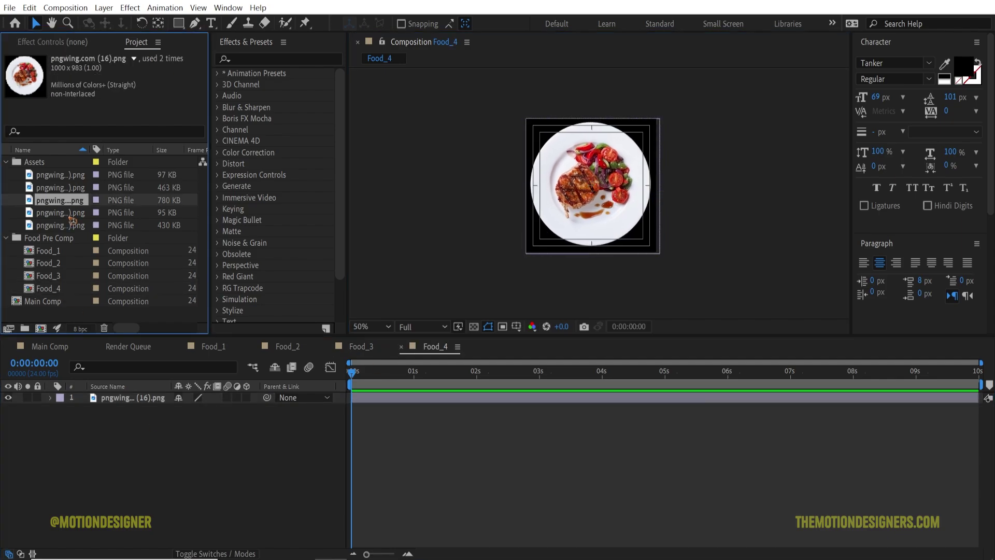
alt+drag(69, 212, 133, 397)
drag(662, 186, 656, 187)
Step: Duplicate Food_4 and replace the copy's image with the pasta plate, pngwing.com (18).png, scaled to fit the frame
click(69, 290)
key(ctrl+d)
double_click(58, 301)
click(133, 397)
key(Delete)
drag(60, 225, 134, 414)
drag(669, 263, 651, 247)
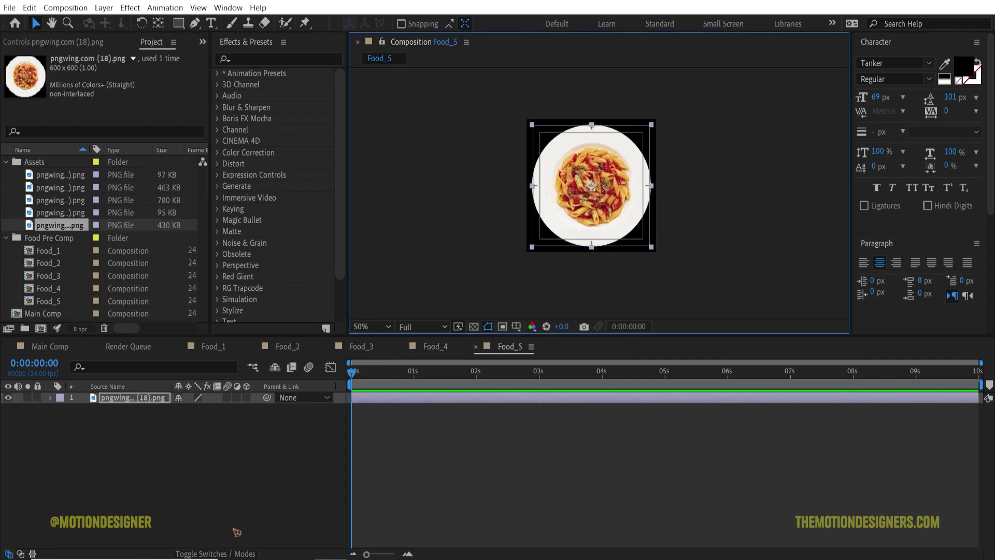
click(268, 451)
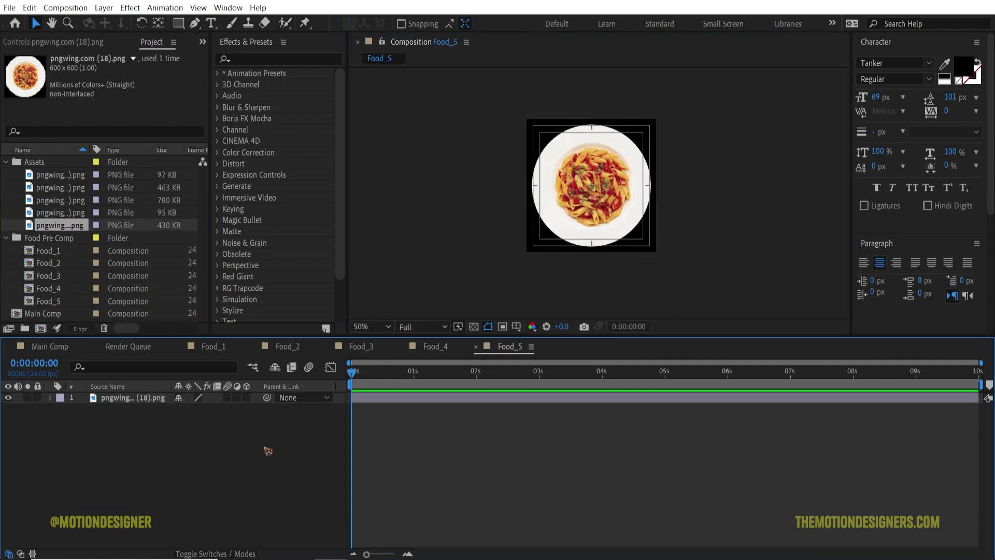
Step: Close the Food compositions and the Render Queue so only Main Comp stays open, and collapse the Assets folder
click(477, 346)
click(402, 347)
click(328, 347)
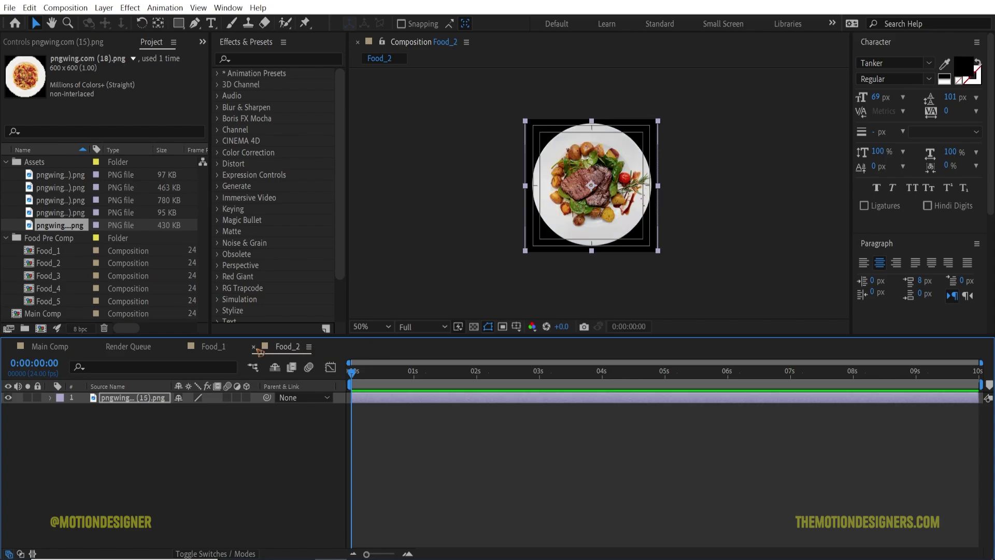
click(253, 347)
click(181, 347)
click(99, 346)
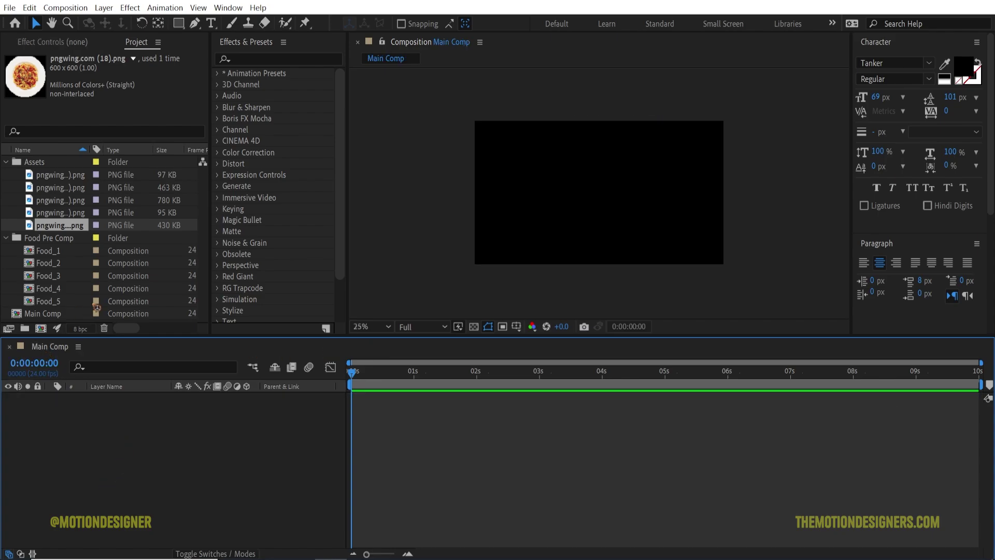
click(6, 162)
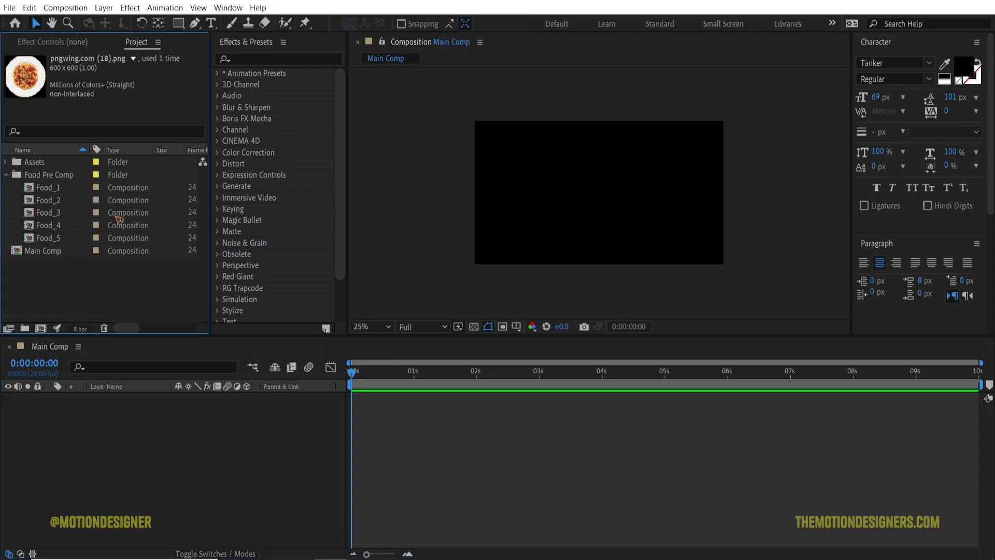
click(58, 175)
click(61, 189)
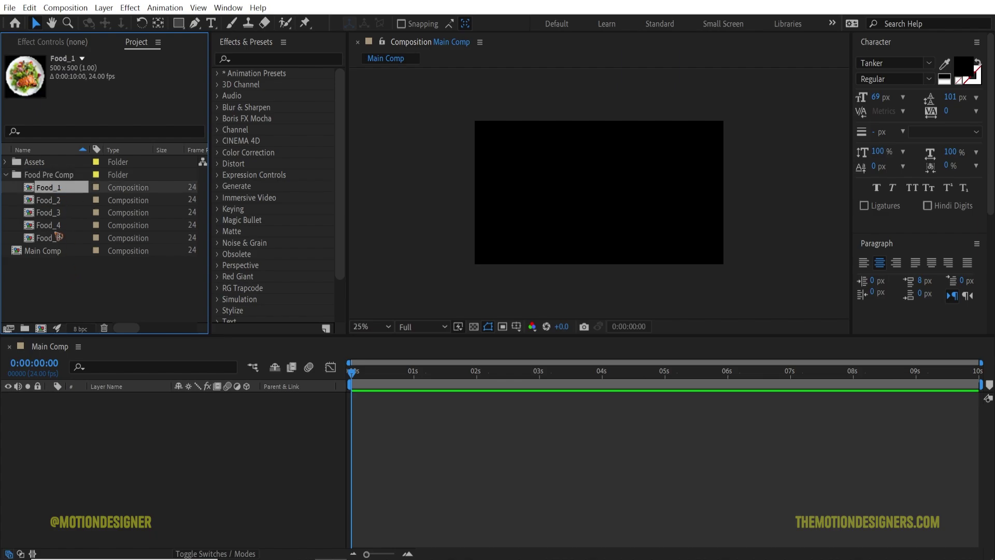
drag(60, 244, 122, 443)
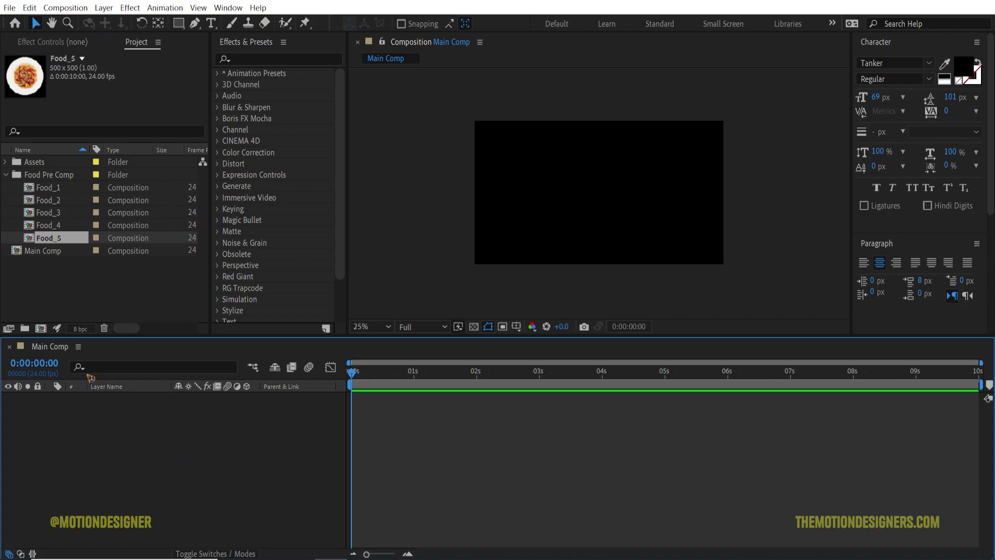
Step: Create a white 1920 x 1080 px solid layer named BG in Main Comp
click(104, 8)
mouse_move(233, 20)
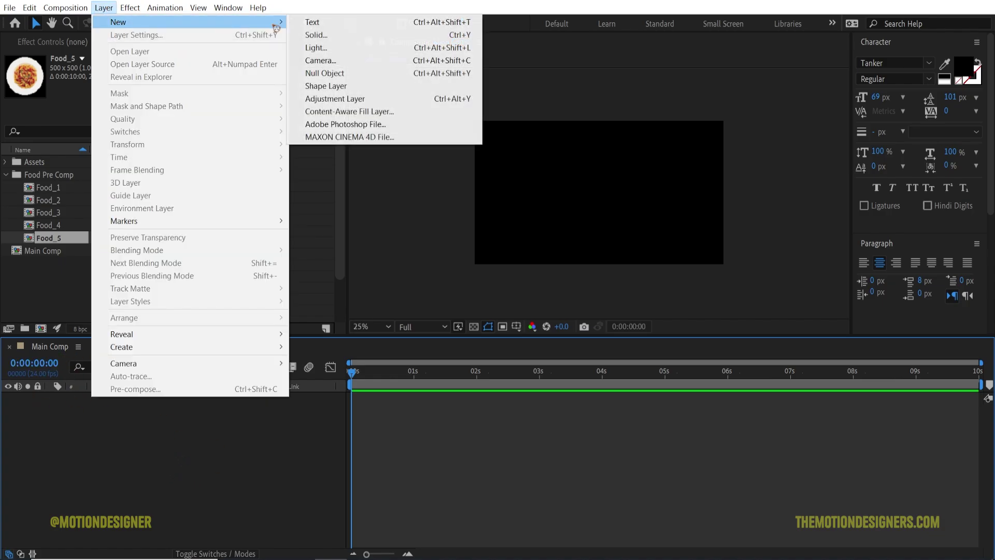
click(372, 34)
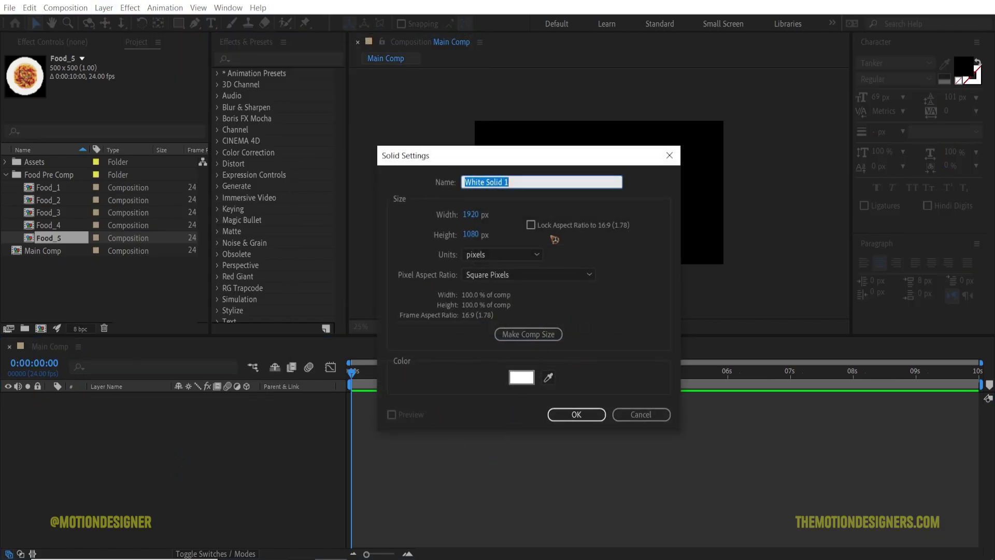
text(BG)
click(574, 413)
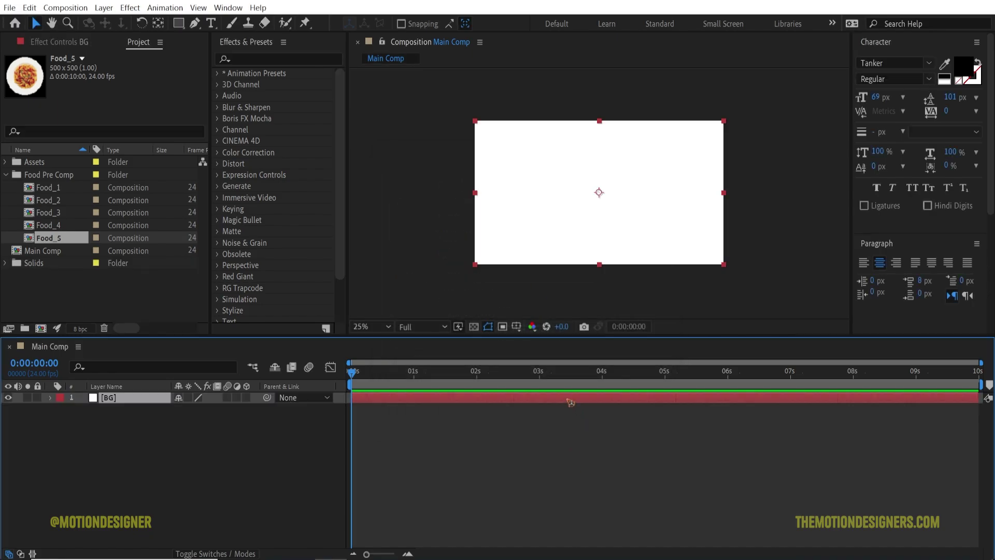
Step: Add the Food_1 composition to Main Comp as a layer above BG
drag(61, 189, 141, 399)
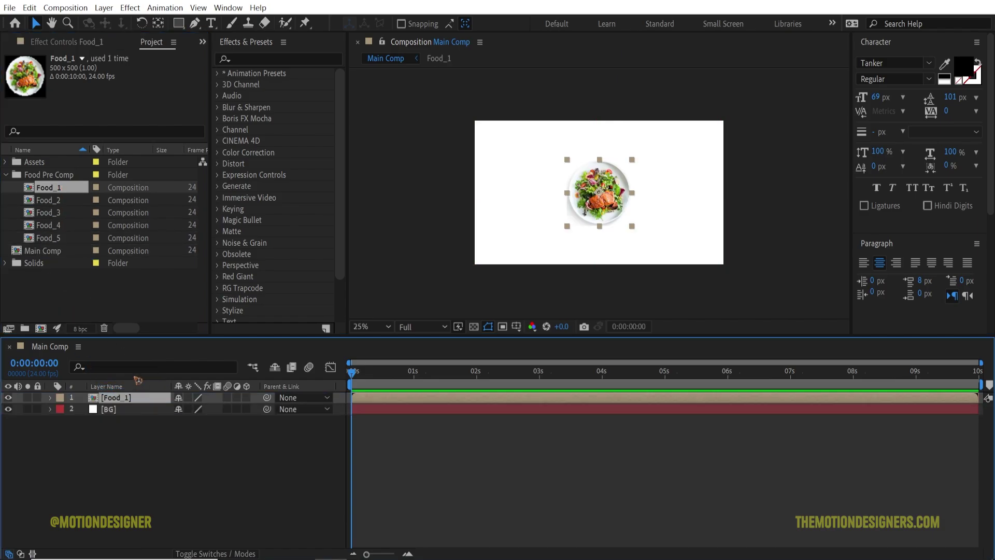
Step: Lock the BG layer, then add Food_2 to Main Comp and place it beside Food_1, straddling the frame's right edge
click(37, 409)
click(61, 201)
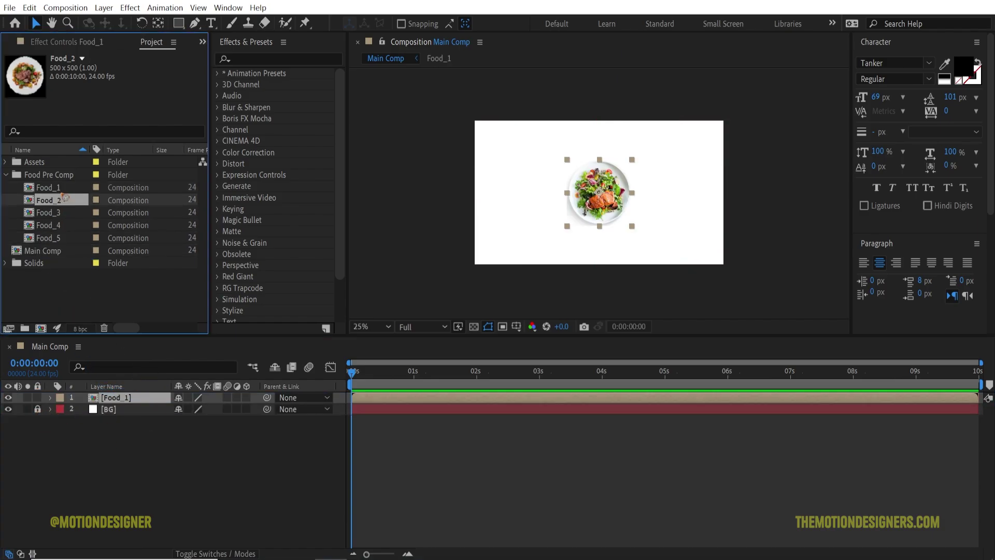
drag(65, 220, 149, 393)
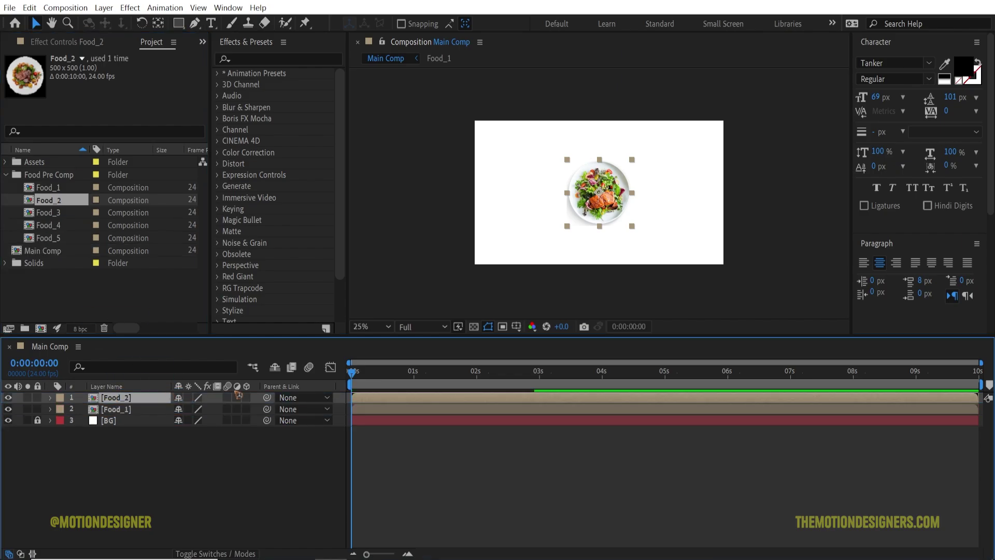
drag(608, 216, 730, 221)
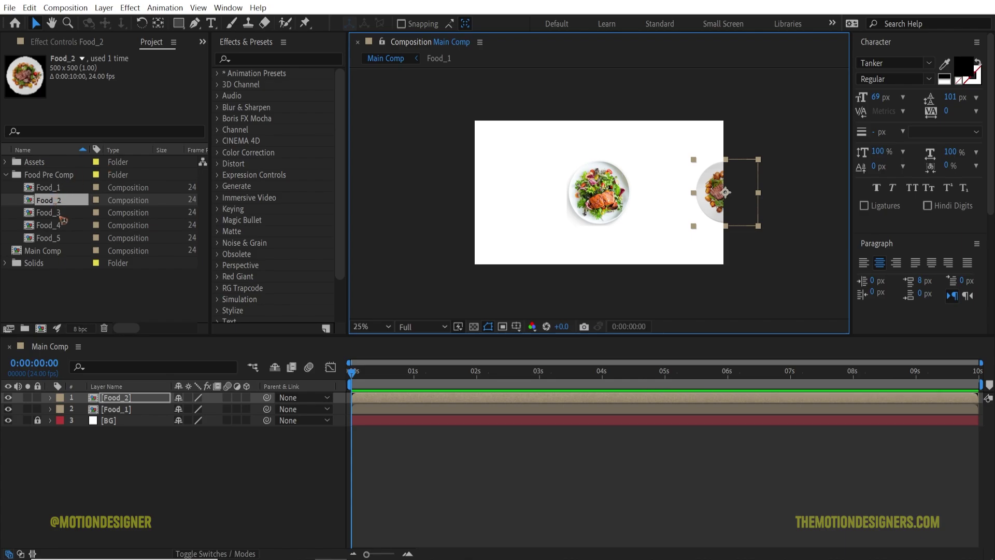
Step: Add Food_3 and Food_4 to Main Comp, placing them in a row beyond Food_2, outside the frame's right edge
drag(49, 212, 150, 399)
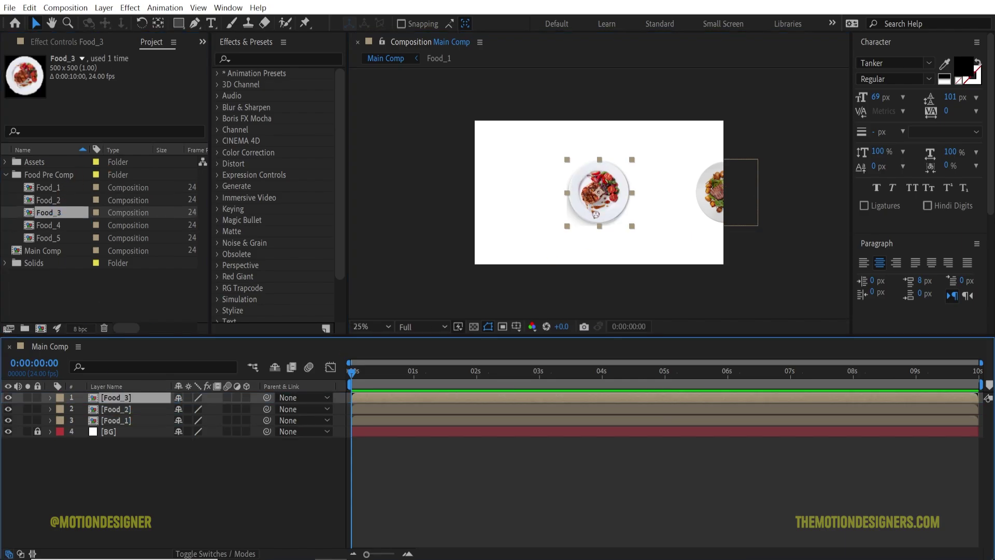
drag(596, 207, 652, 223)
drag(652, 223, 674, 224)
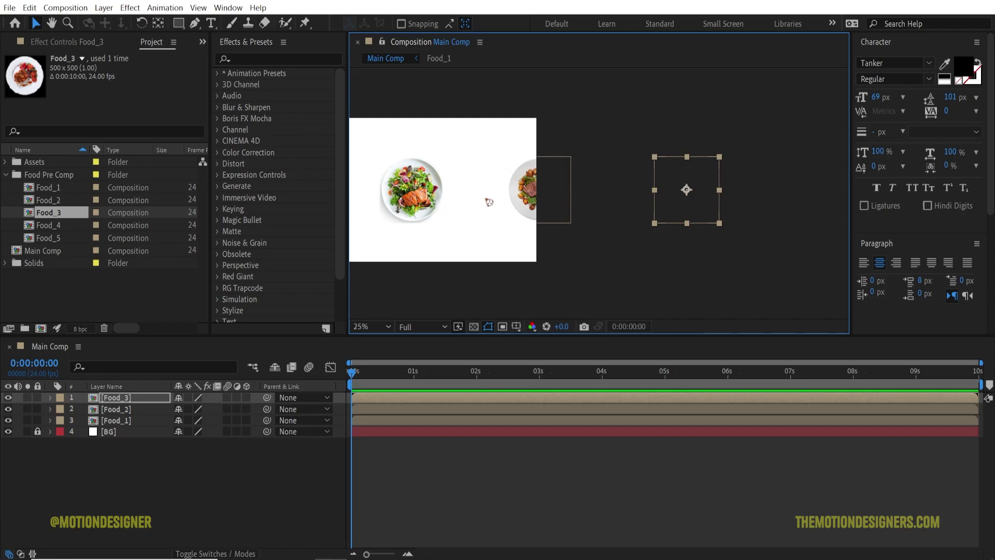
drag(48, 225, 135, 397)
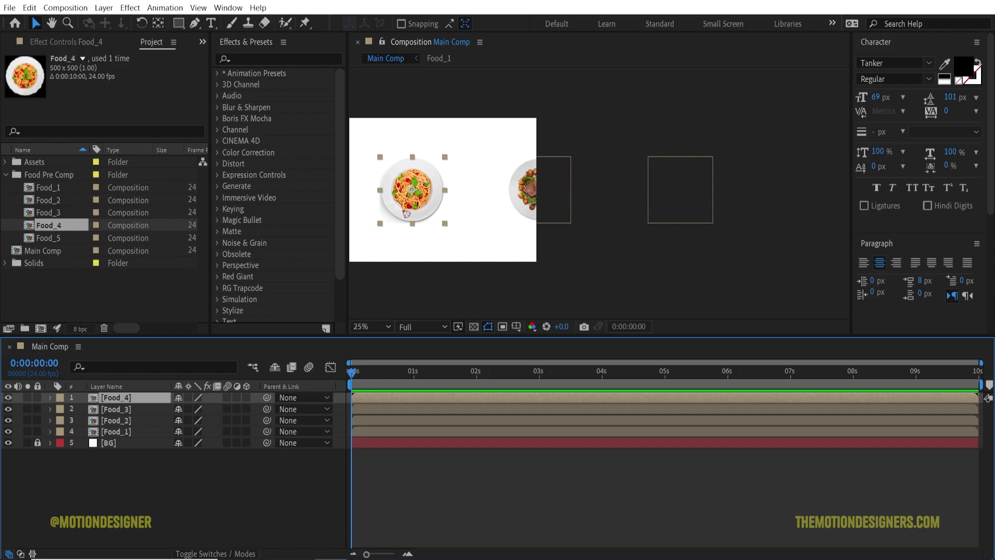
drag(387, 213, 815, 207)
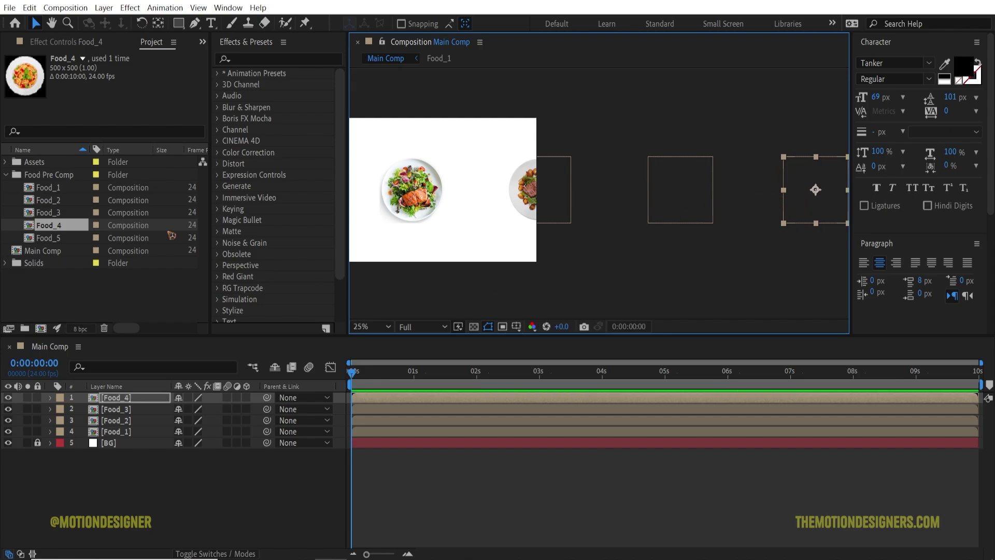
Step: Add Food_5 to Main Comp and place it at the far right end of the plate row
drag(59, 238, 117, 397)
scroll(604, 279, down, 1)
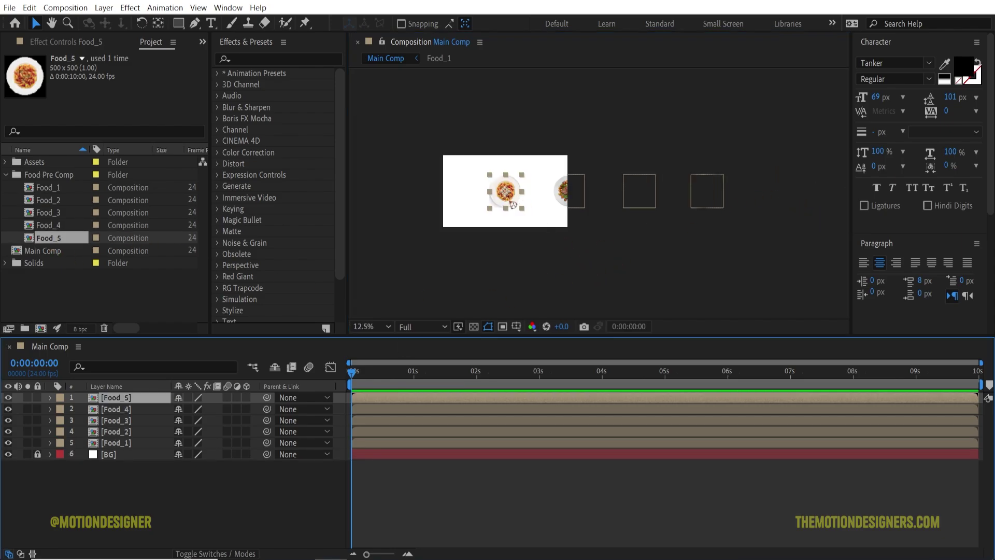
drag(513, 205, 777, 204)
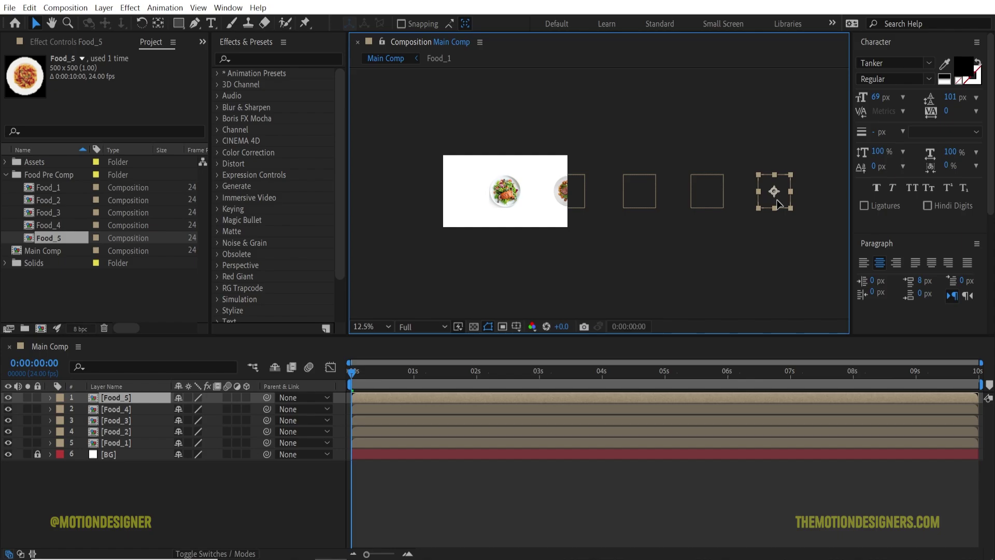
Step: Distribute the five food layers evenly in the horizontal direction, relative to the selection
drag(430, 126, 832, 259)
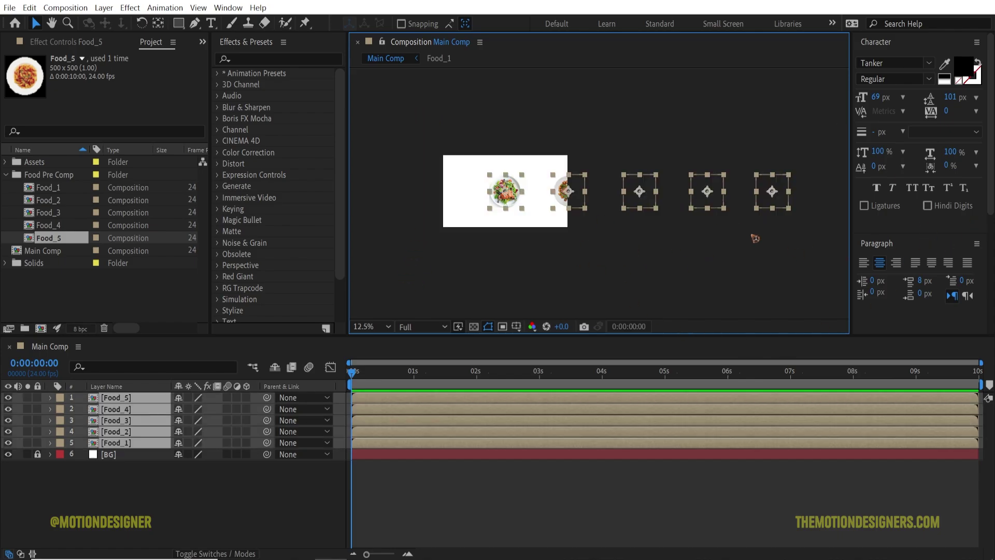
click(228, 14)
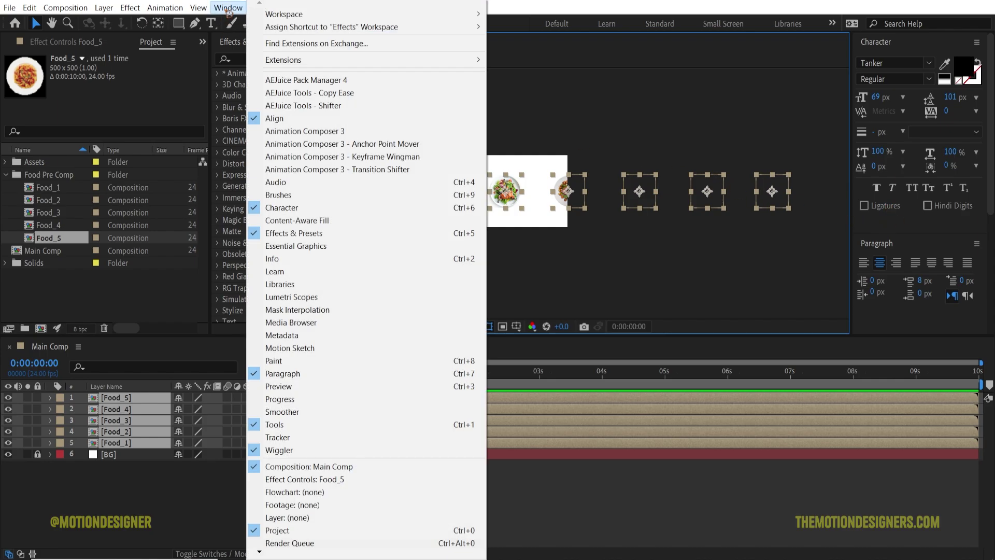
click(991, 176)
drag(991, 187, 992, 313)
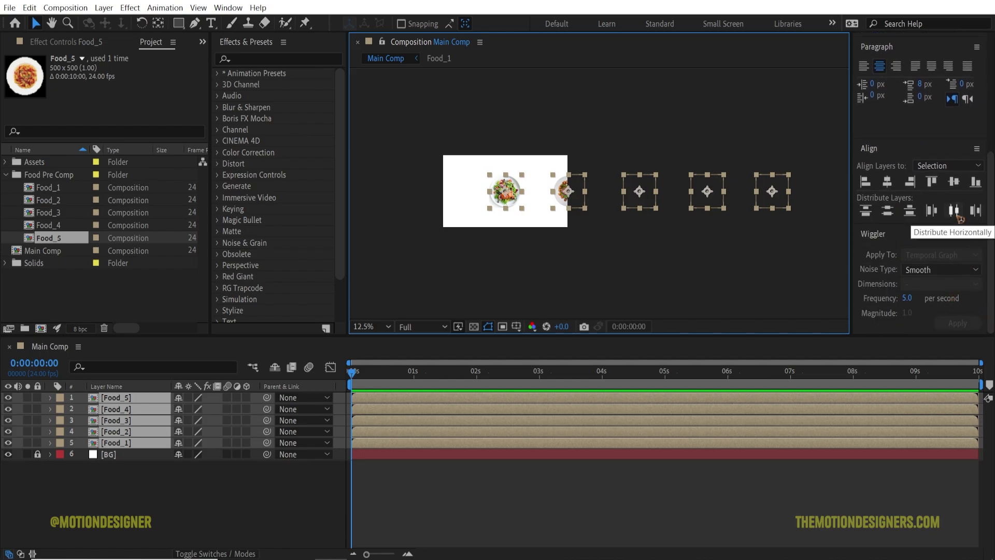
click(952, 165)
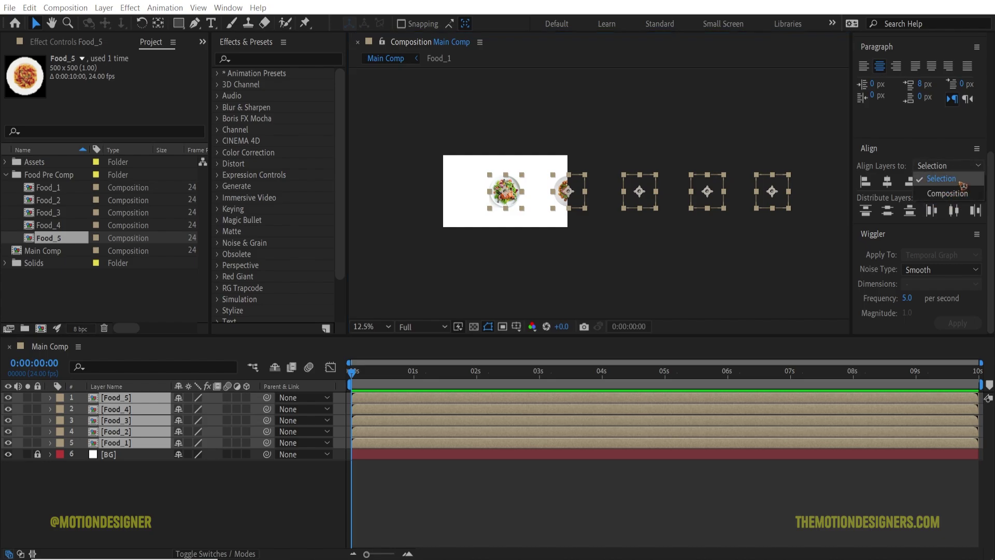
click(961, 203)
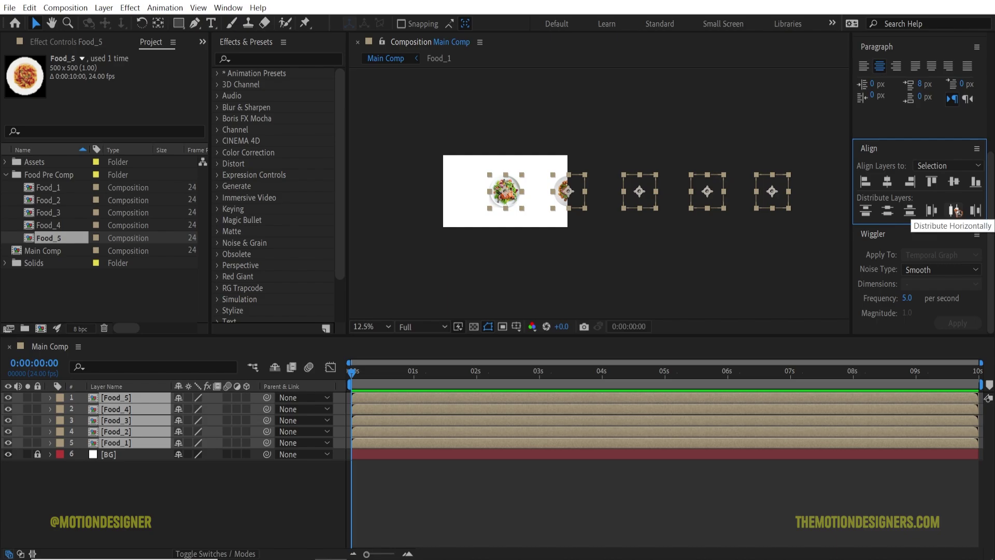
click(957, 211)
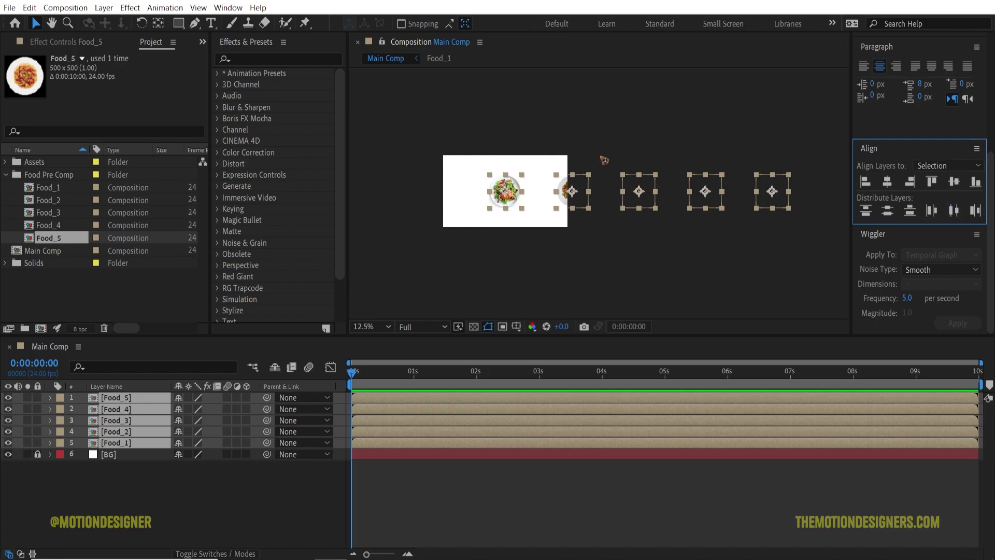
click(623, 224)
Step: Create a new composition named Title, 900 px wide and 2000 px high
key(ctrl+t)
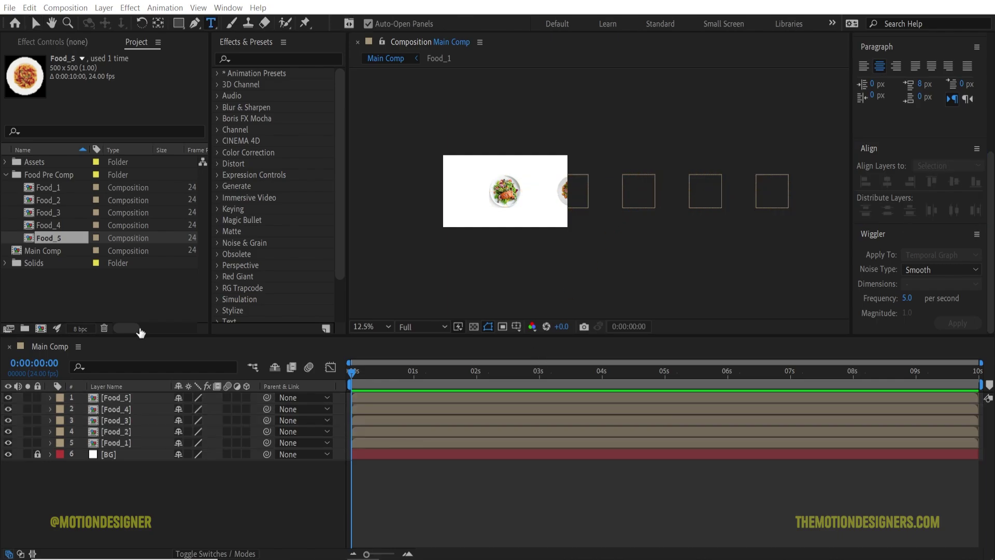
click(83, 8)
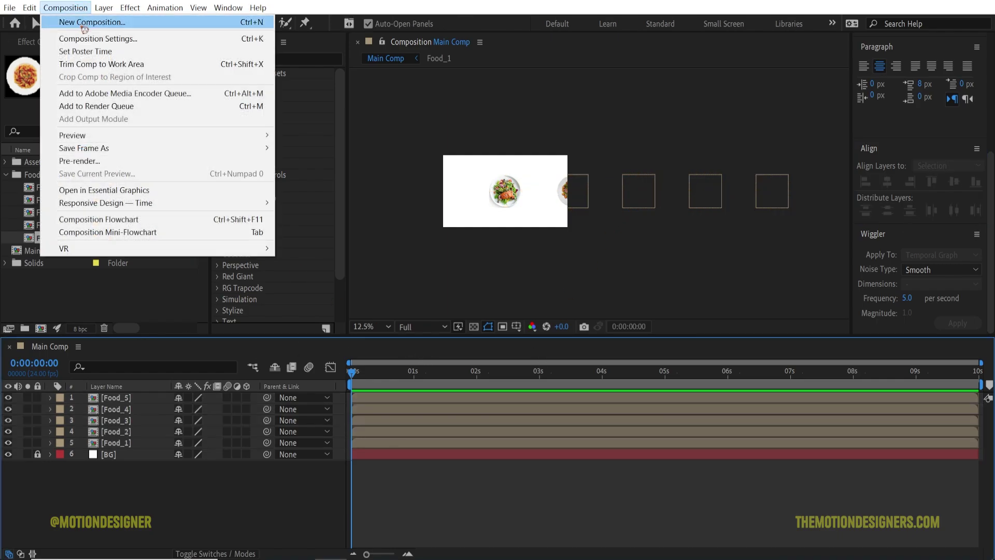
click(77, 19)
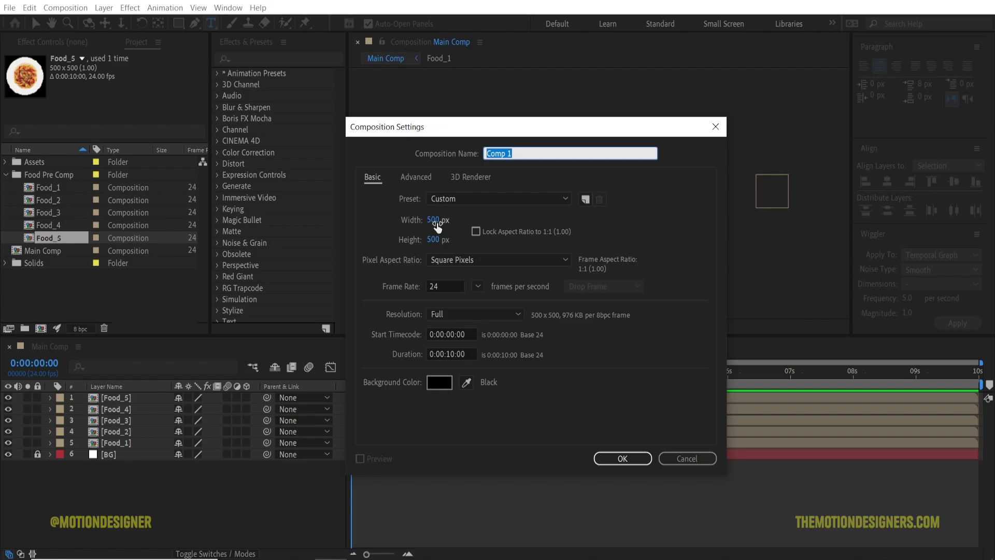
text(Title)
key(Tab)
text(900)
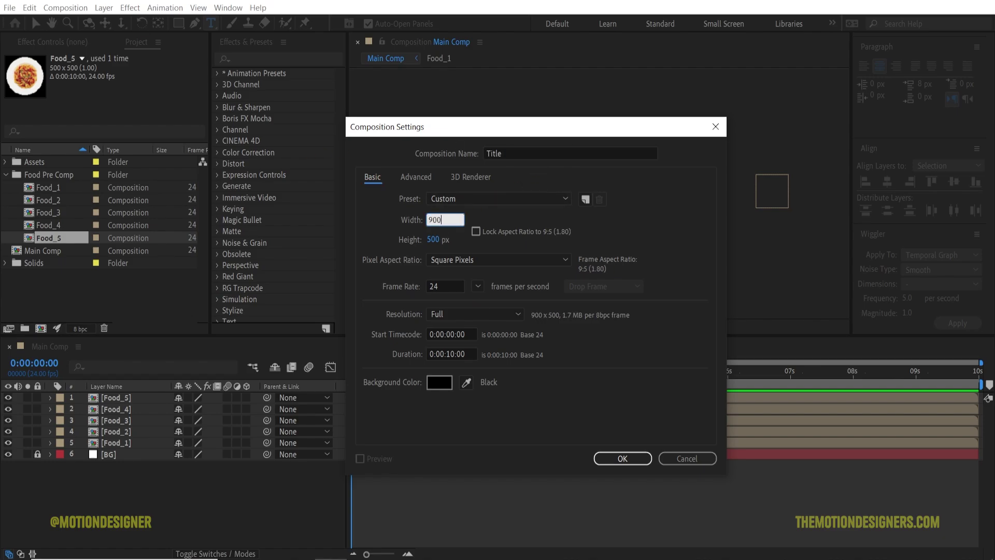
key(Tab)
text(2000)
click(622, 458)
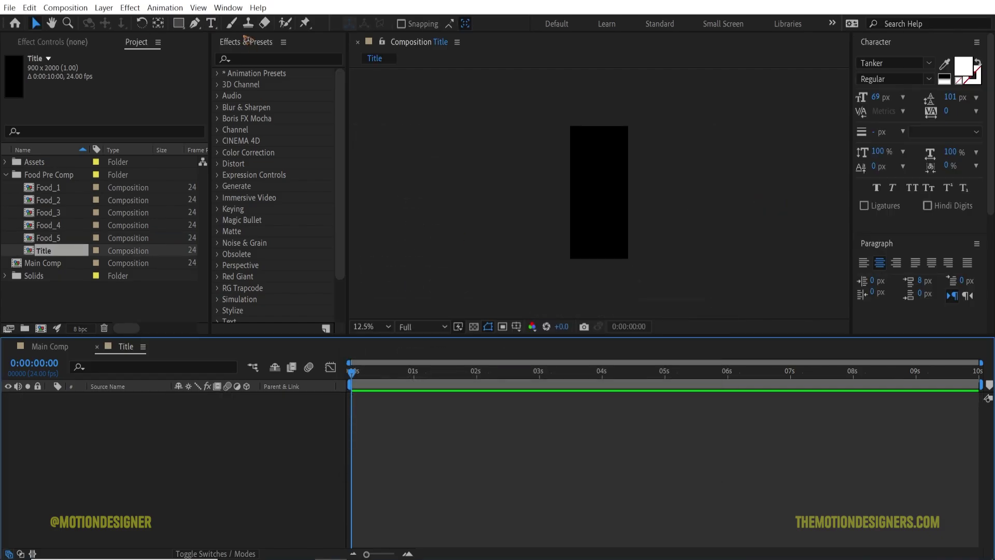
Step: Add a text box nearly filling the frame, reading "Hamburger street food seafood fast food, delicious food, salmon with vegetables salad in plate, leaf Vegetable, food"
click(212, 23)
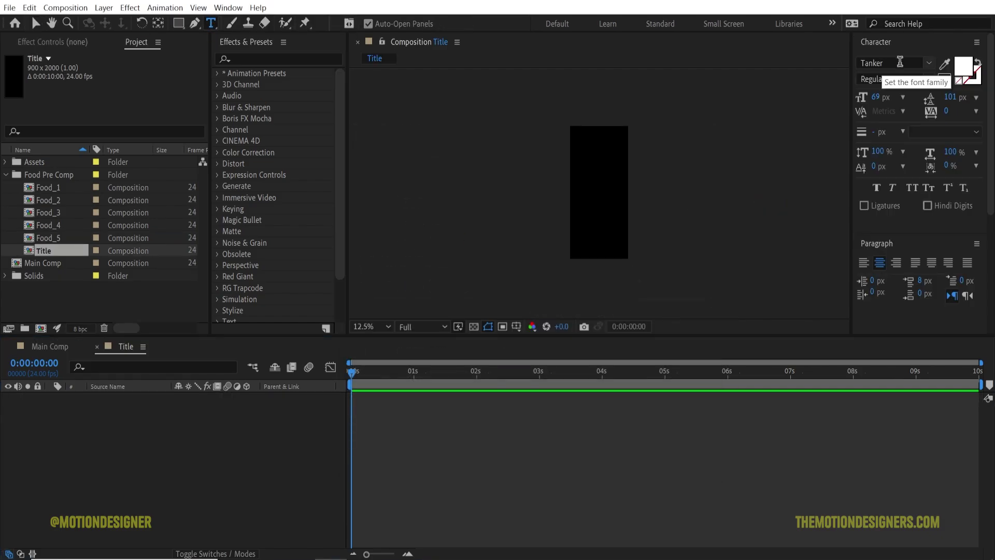
drag(581, 137, 621, 251)
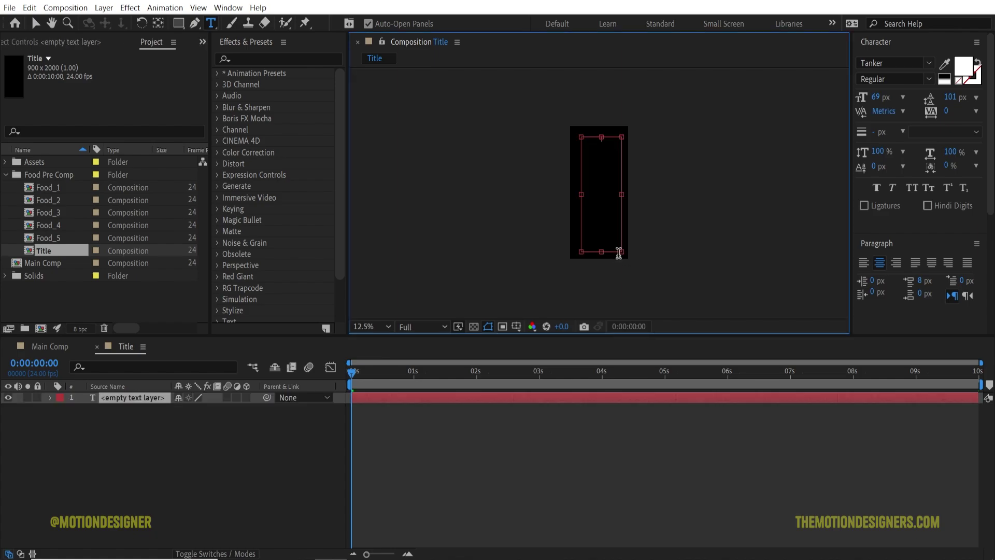
text(Hamburger, street food, seafood fast food, delicious food, salmon with vegetables salad in plate, leaf Vegetable, food)
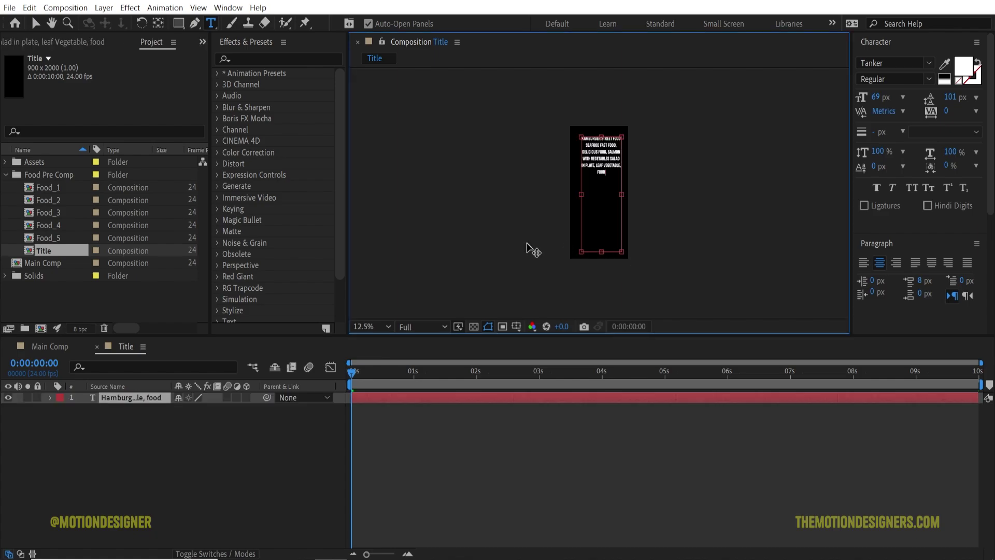
click(35, 23)
Step: Delete the words "seafood fast food," so the description starts with "delicious food" below the Hamburger street food heading
scroll(627, 162, up, 1)
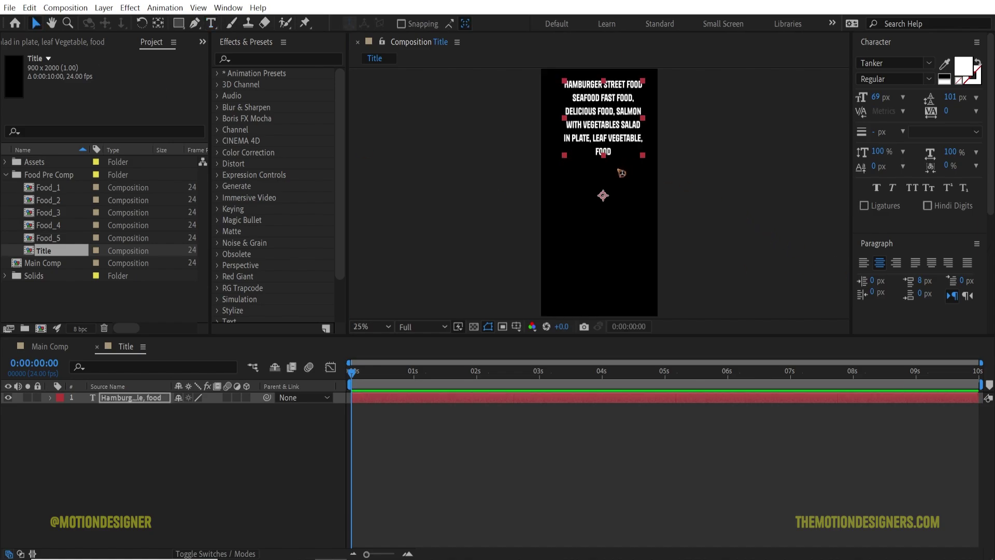
scroll(622, 173, up, 1)
drag(629, 114, 622, 291)
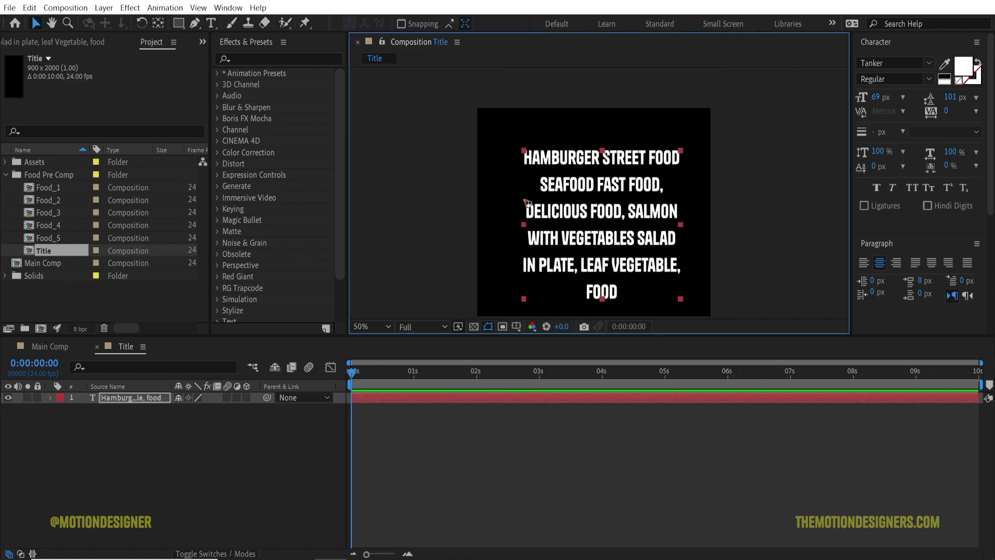
double_click(599, 181)
click(570, 192)
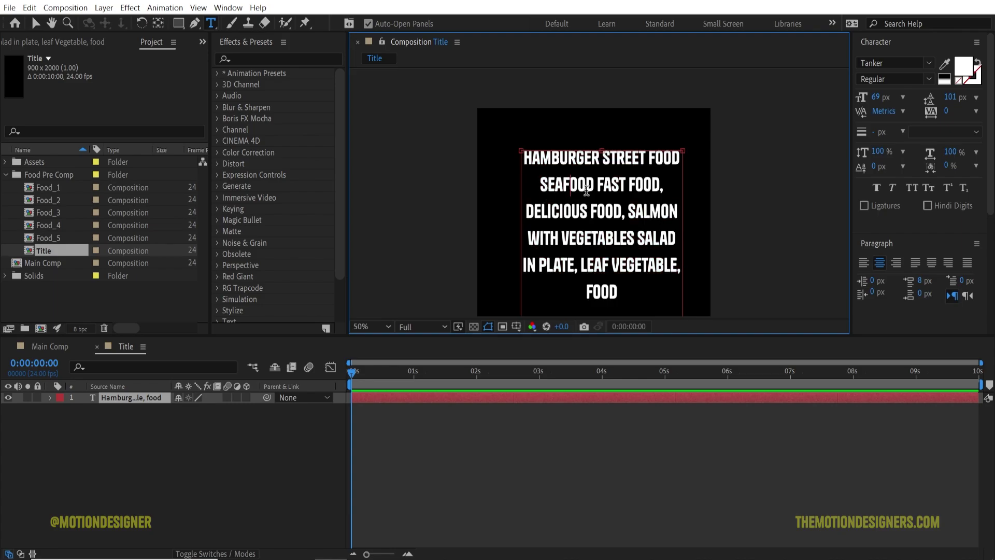
drag(540, 184, 662, 185)
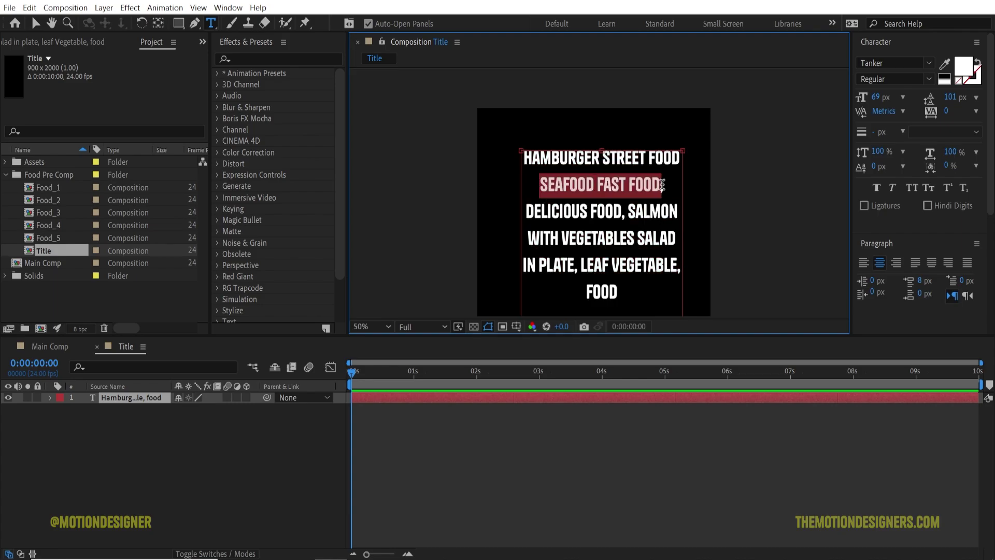
key(BackSpace)
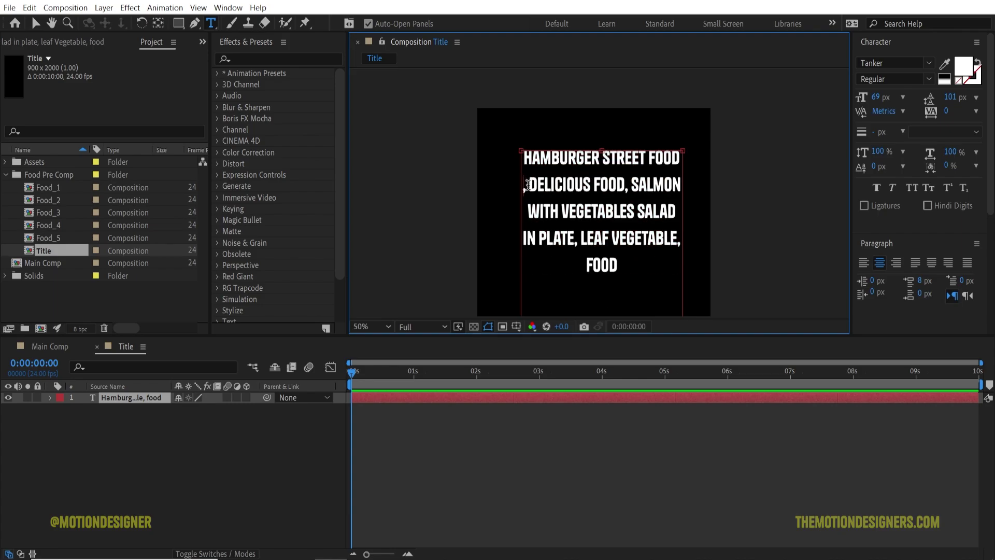
key(Delete)
key(Delete)
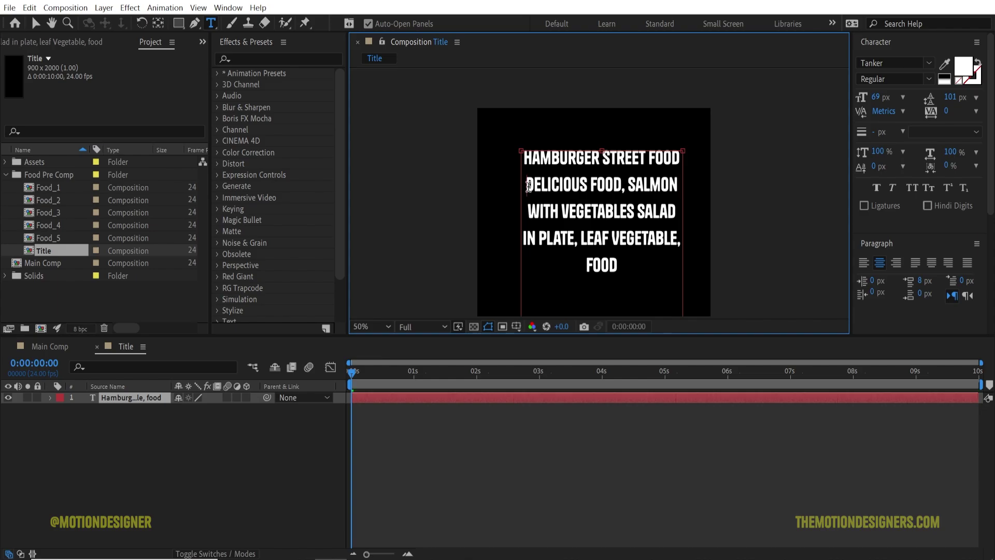
Step: Set the description text below the heading to a font size of 32 px with 50 px leading
drag(528, 186, 642, 282)
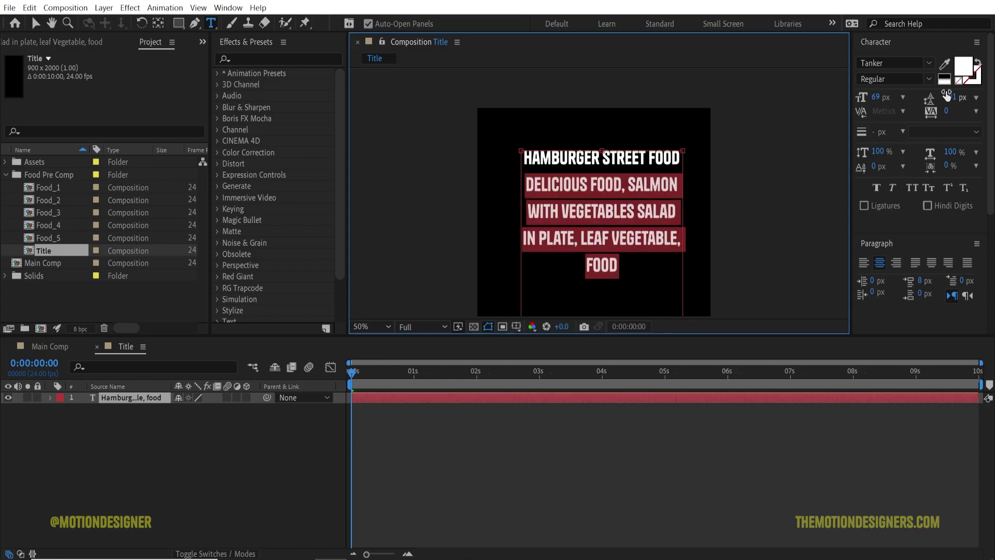
drag(876, 97, 850, 99)
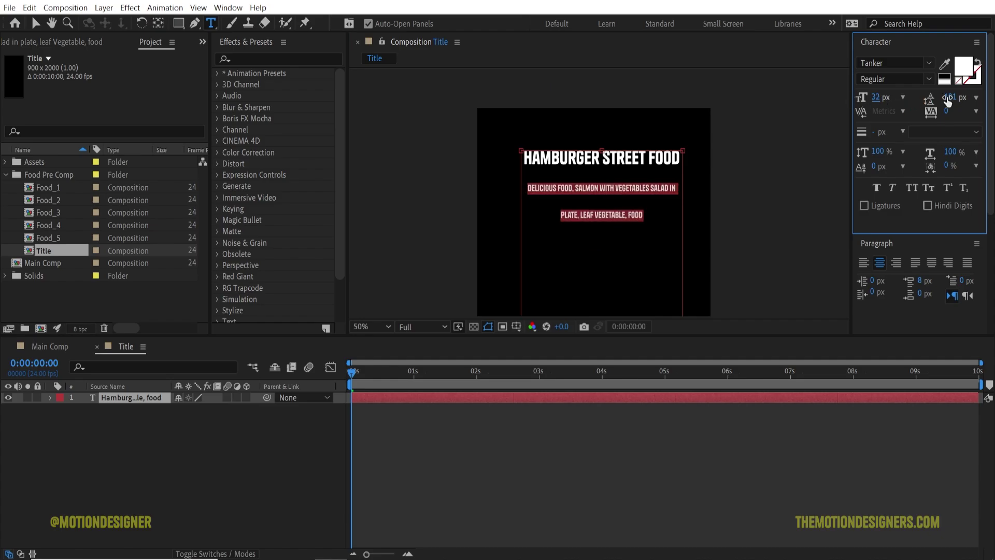
drag(948, 99, 914, 99)
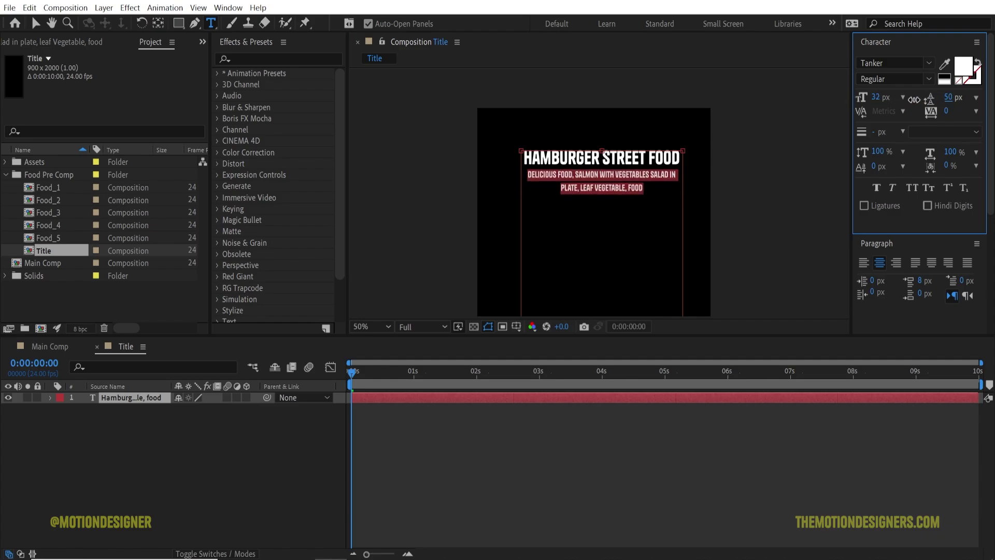
click(36, 23)
Step: Shorten the text box from its lower edge so it fits closely around the heading and description
scroll(700, 223, down, 1)
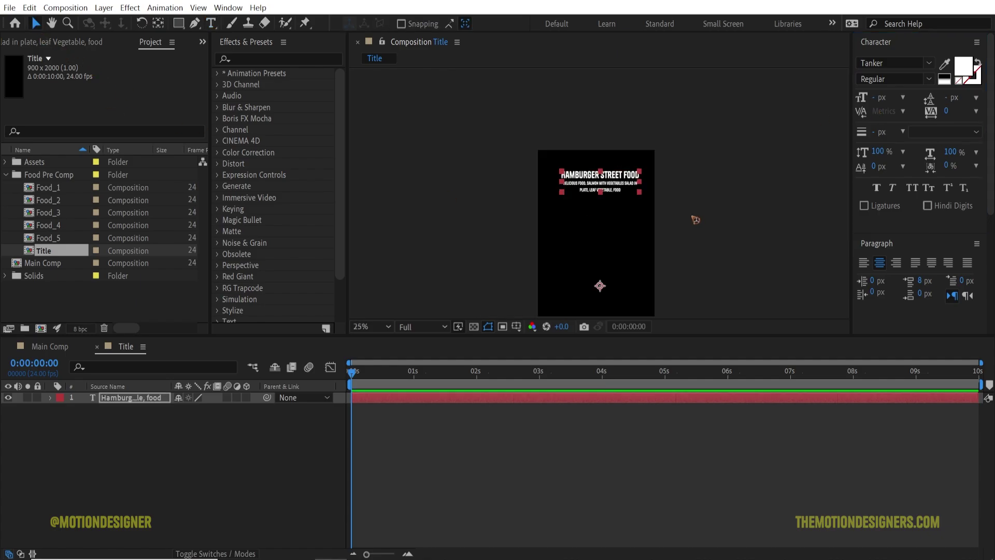
double_click(621, 186)
key(comma)
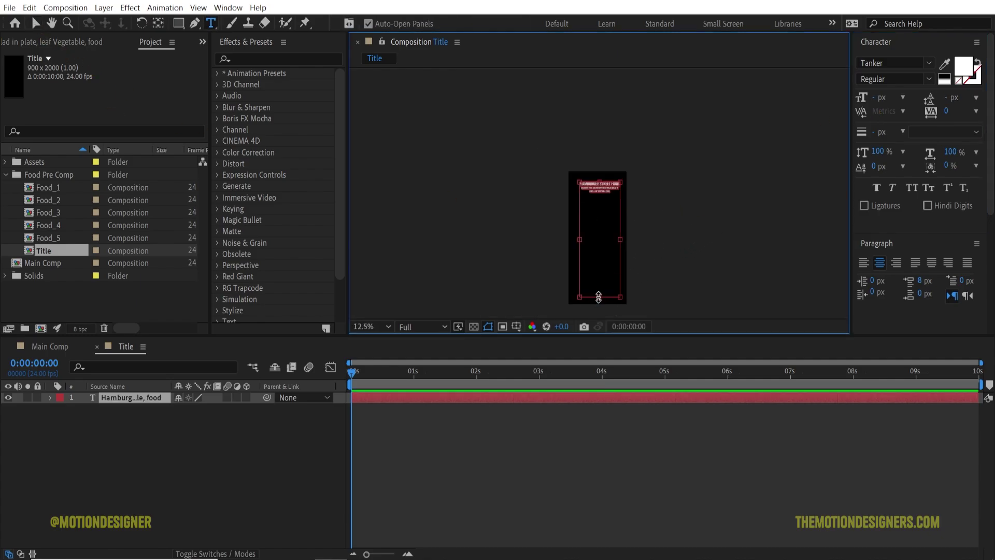
drag(598, 291, 607, 186)
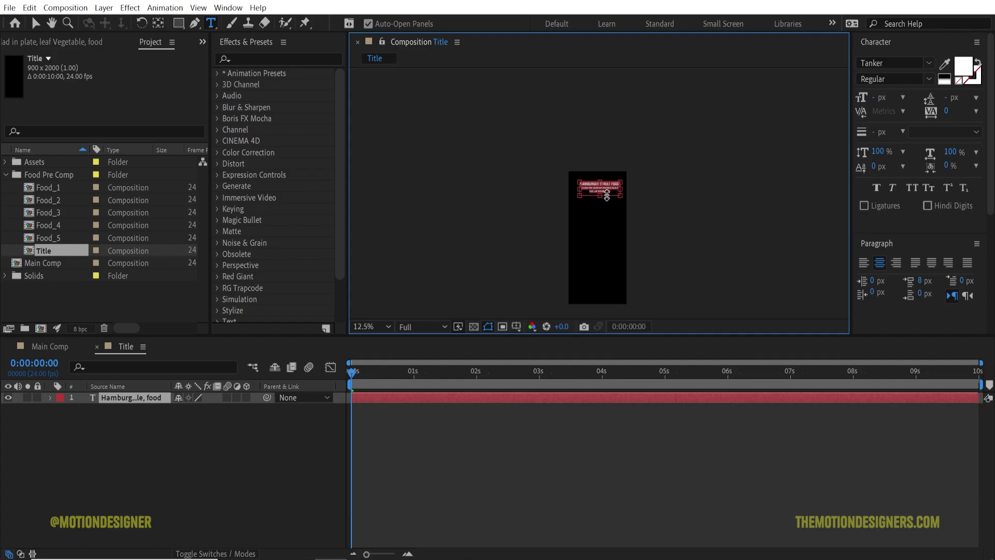
Step: Duplicate the Hamburger street food text layer and place the copy directly below the original in the Title composition
key(v)
key(period)
key(period)
key(ctrl+t)
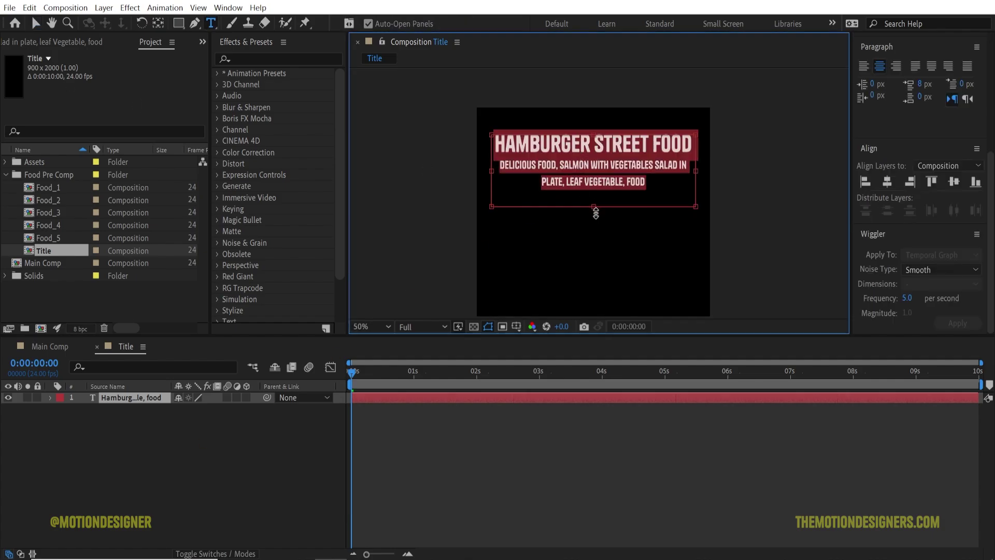
click(186, 418)
click(130, 400)
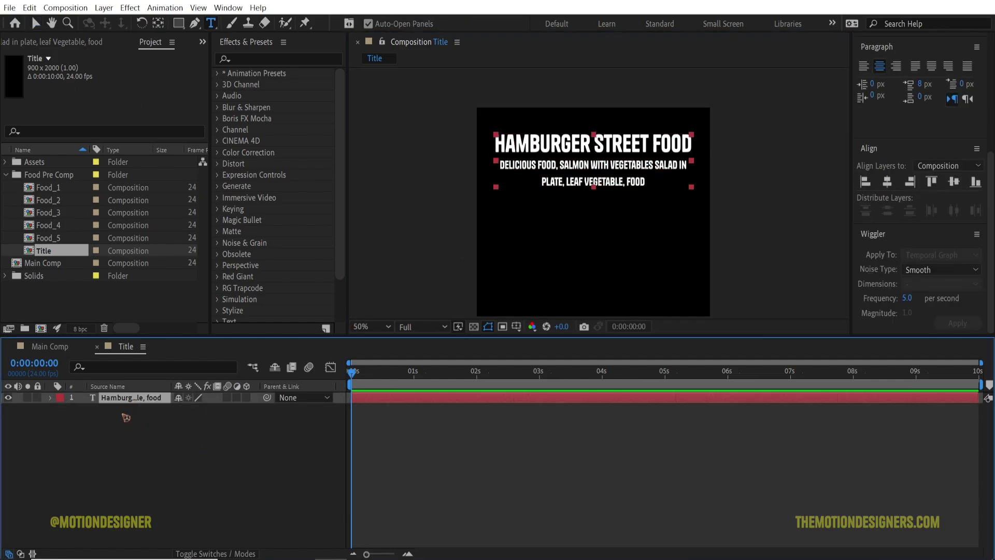
key(ctrl+d)
click(35, 22)
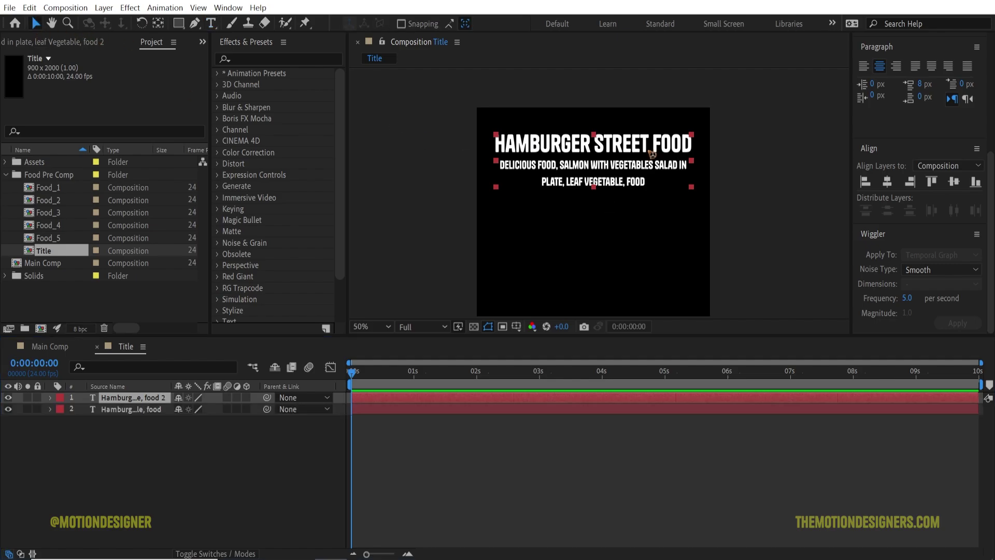
drag(631, 153, 633, 231)
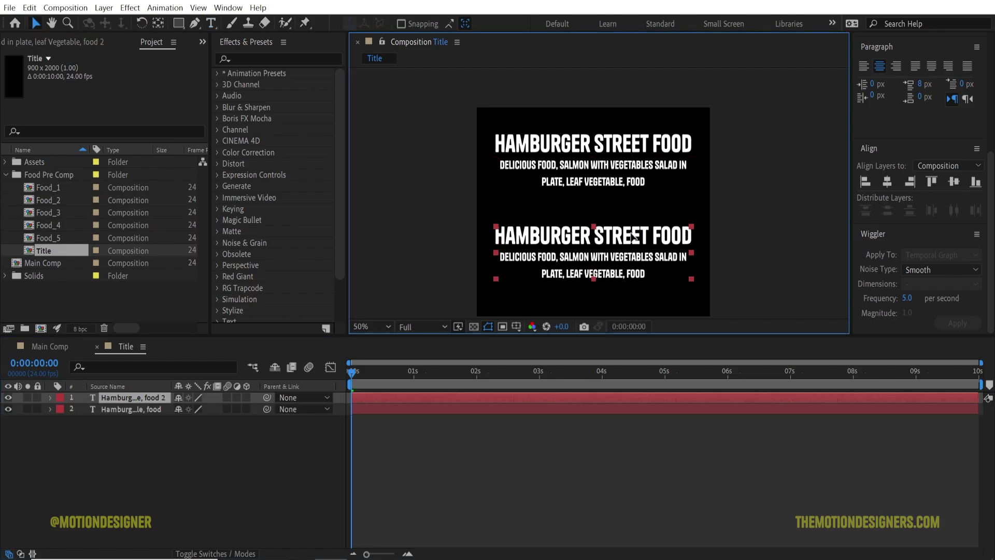
Step: Duplicate the text layer three more times, stacking each copy below the previous one to make a column of five text blocks
click(149, 401)
key(ctrl+d)
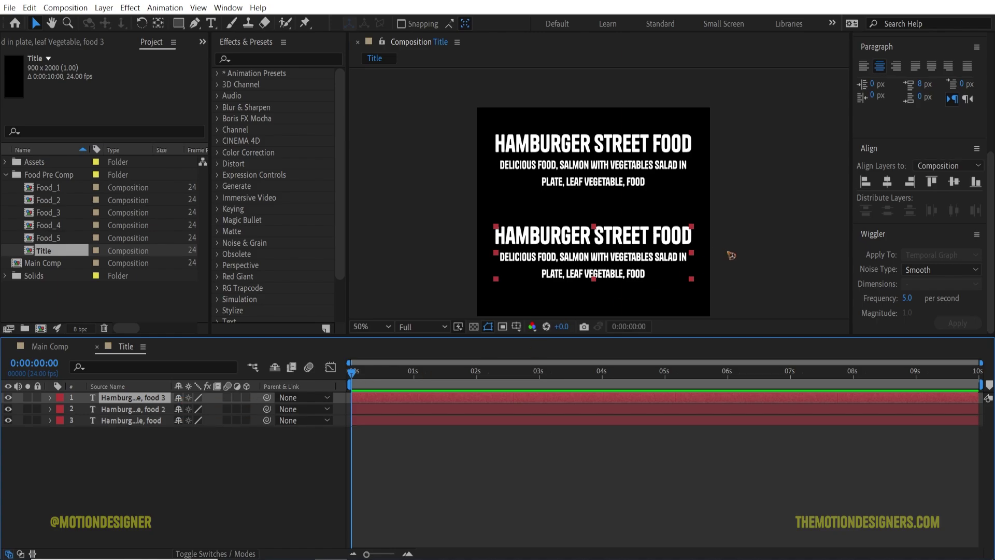
scroll(756, 207, down, 5)
drag(630, 117, 626, 243)
key(ctrl+d)
scroll(788, 192, down, 2)
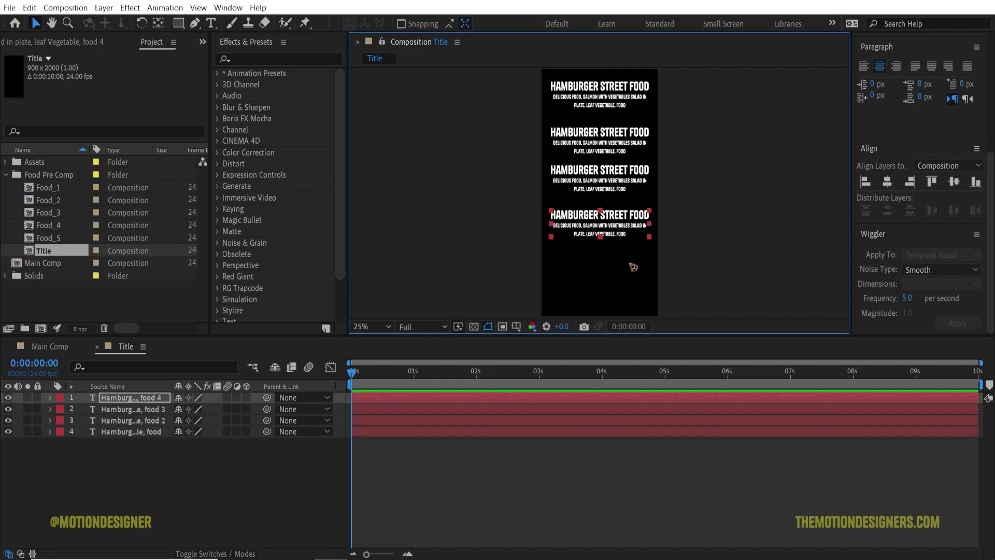
key(ctrl+d)
drag(619, 228, 616, 261)
click(702, 275)
key(space)
drag(702, 277, 695, 223)
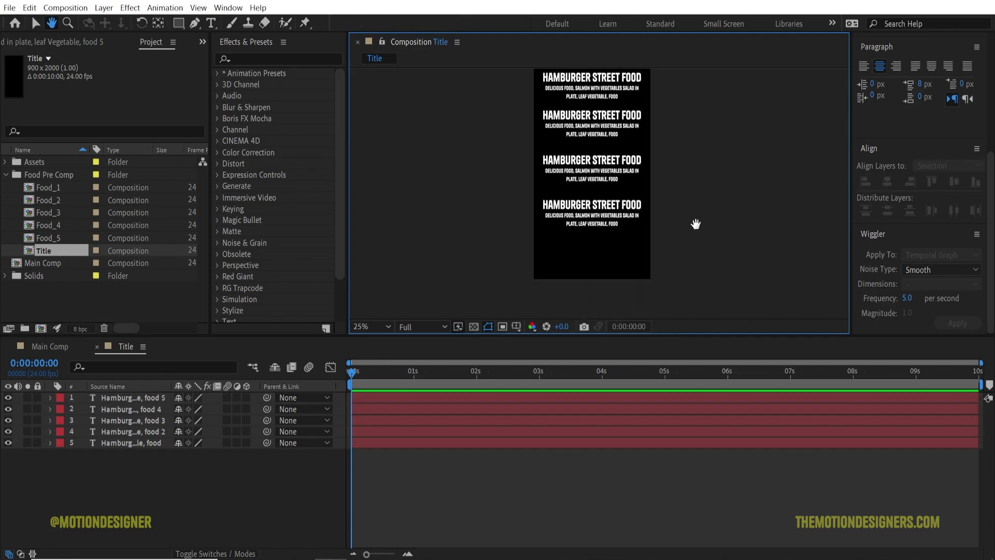
key(v)
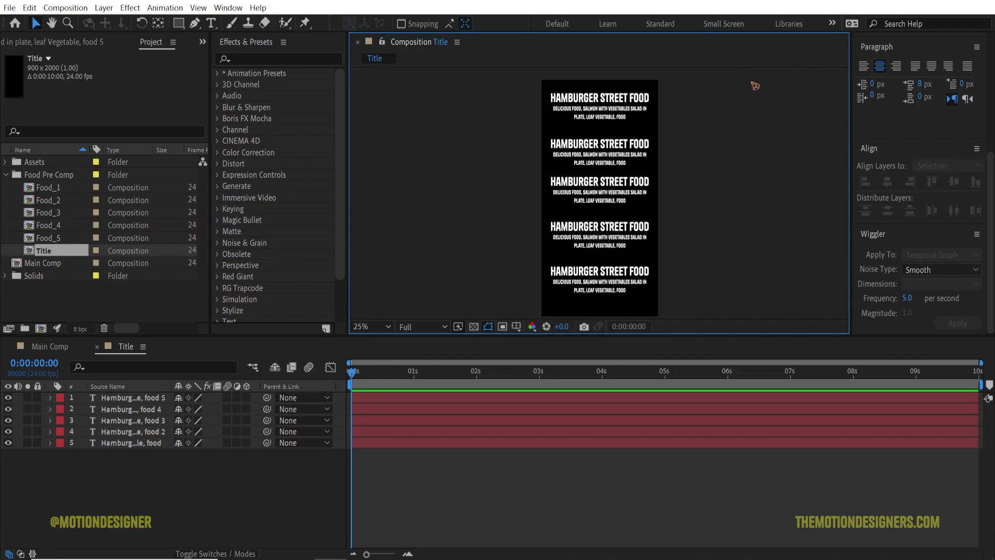
Step: Select all five text layers and distribute them evenly by their vertical centers
drag(751, 81, 766, 159)
drag(749, 88, 600, 303)
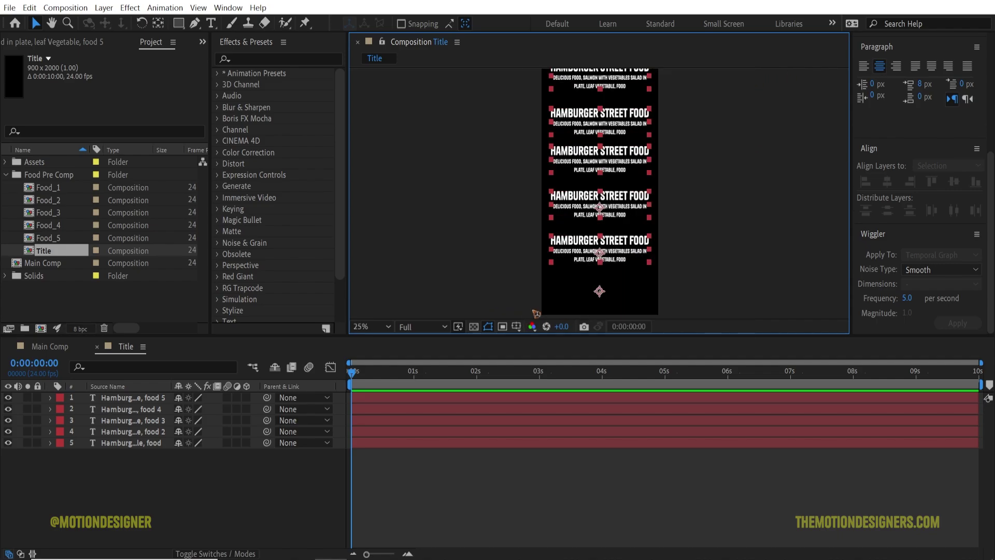
scroll(987, 205, up, 5)
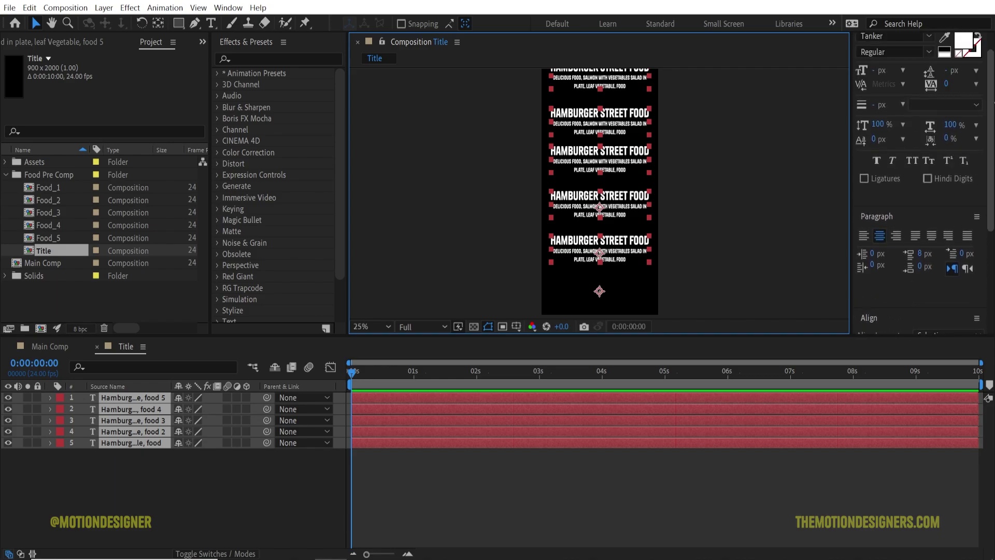
scroll(986, 208, down, 5)
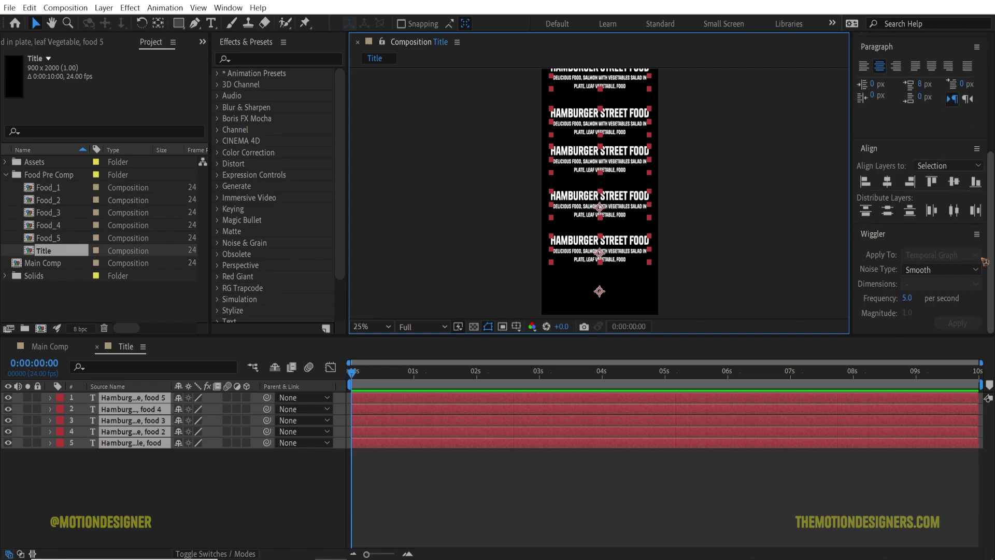
click(888, 211)
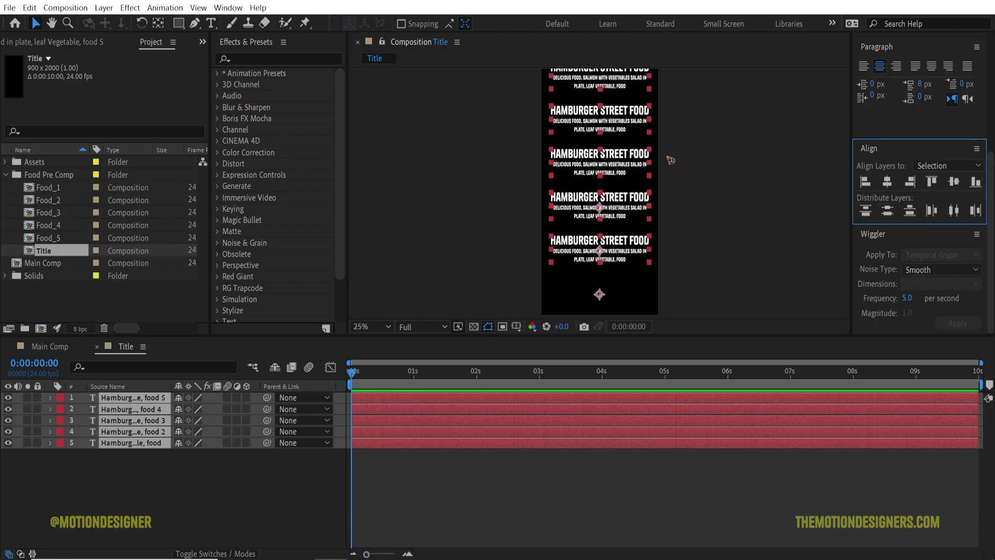
drag(710, 136, 713, 162)
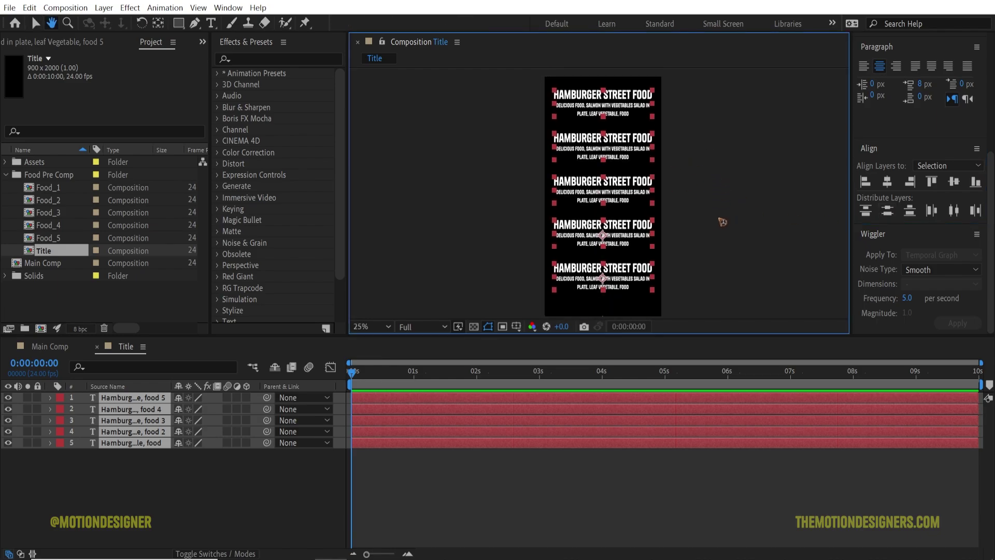
click(755, 203)
scroll(588, 132, up, 2)
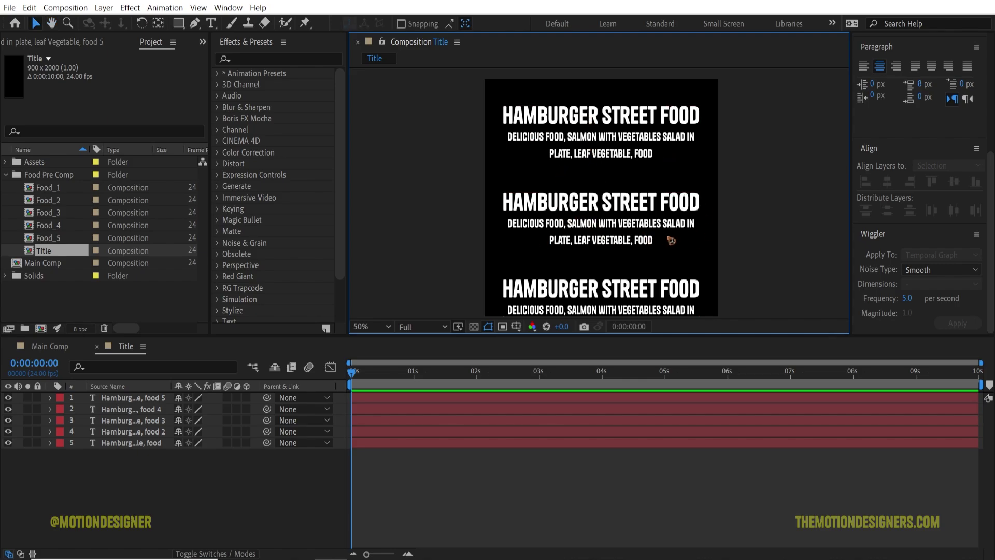
scroll(757, 184, down, 2)
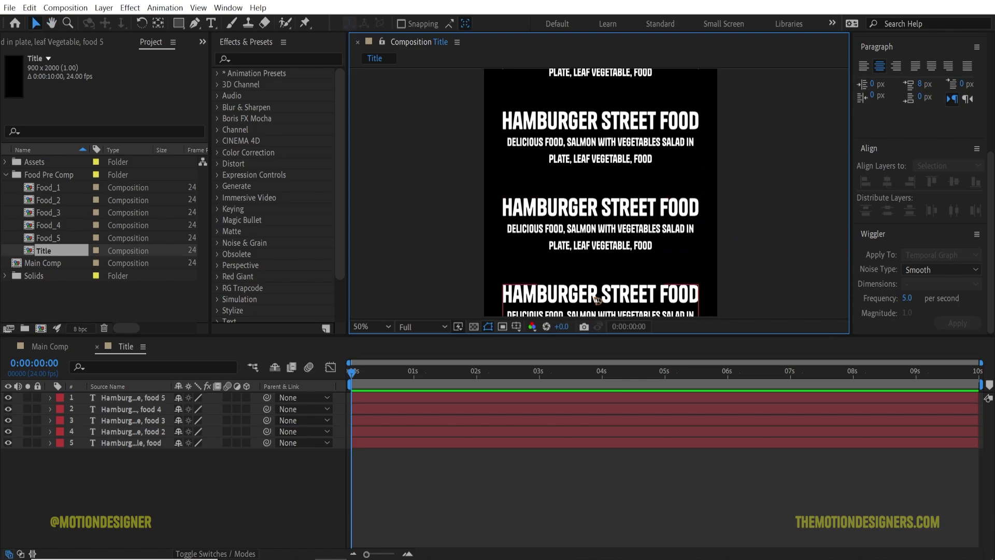
Step: Add the Title composition above the food layers in Main Comp and apply a Fill effect to it with color 000000
click(52, 347)
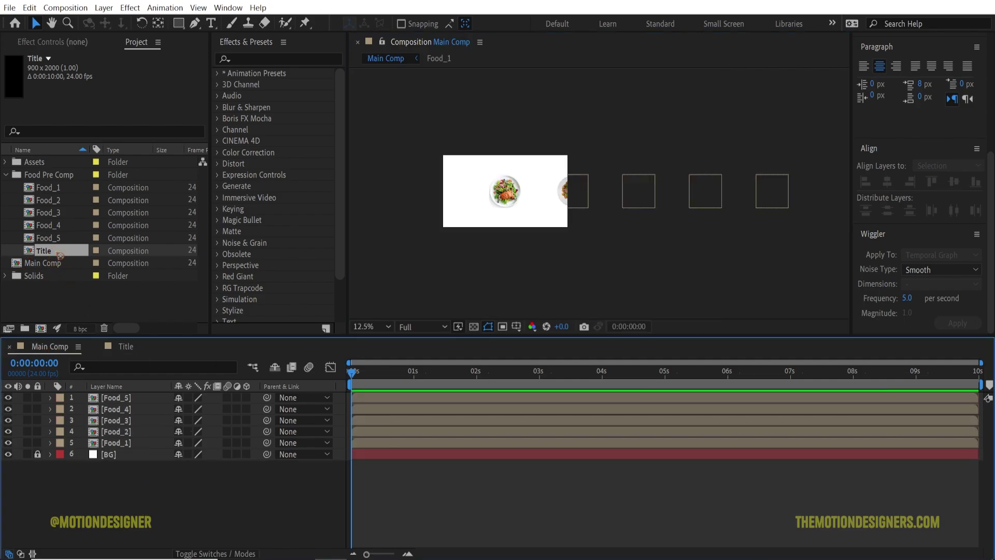
drag(60, 253, 134, 397)
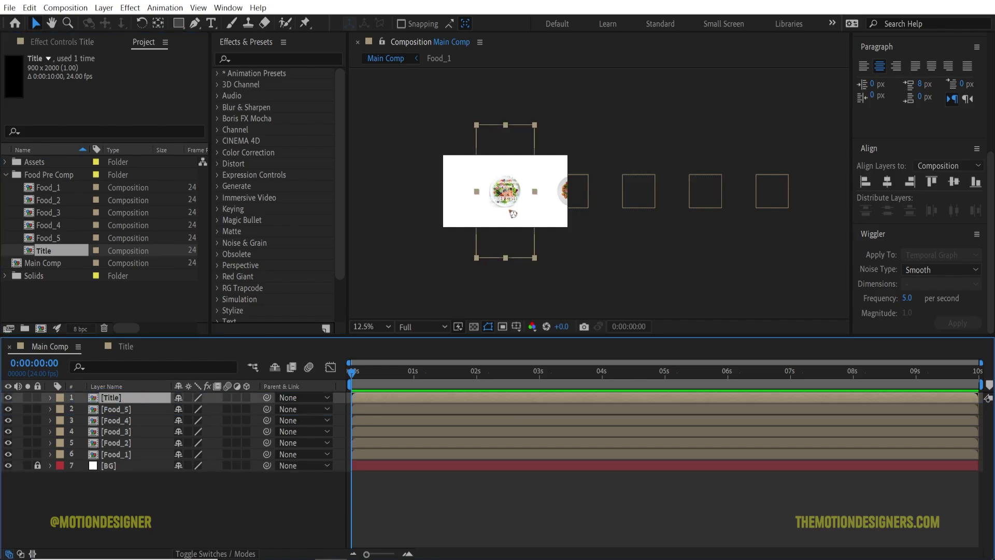
click(267, 58)
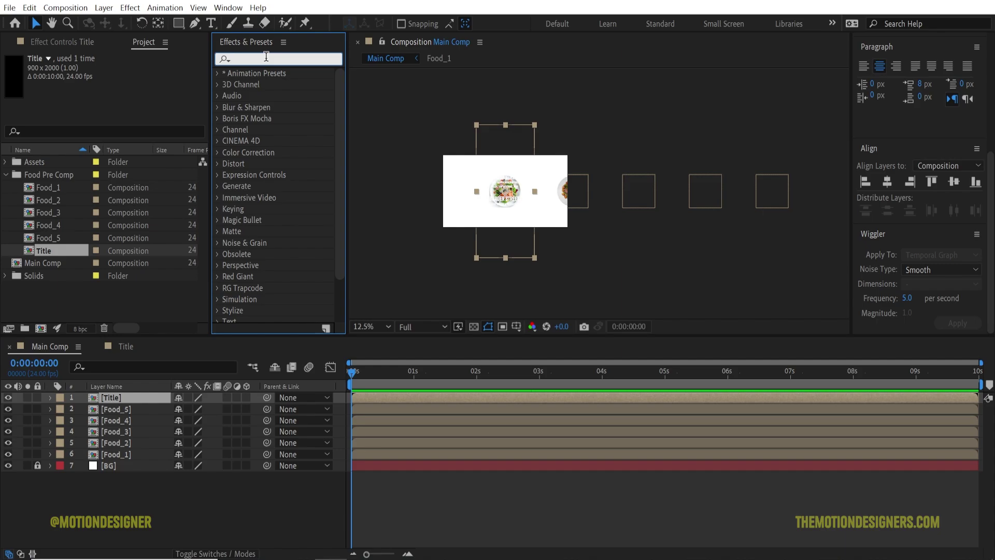
text(fill)
drag(263, 141, 145, 398)
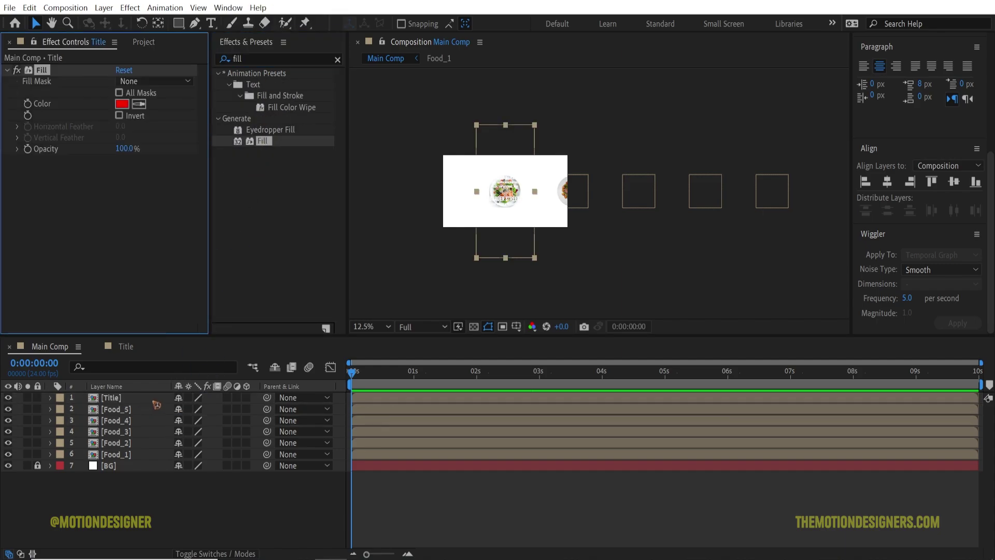
click(122, 103)
drag(601, 367, 584, 445)
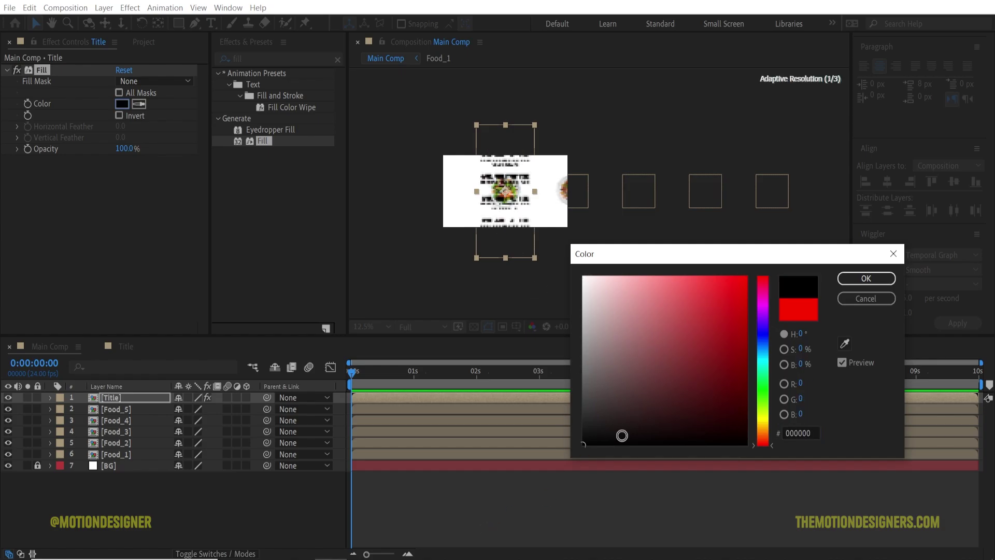
click(862, 278)
Step: Nudge the Title layer slightly left, keeping its text column over the salad plate
scroll(456, 172, up, 1)
key(space)
drag(417, 147, 554, 228)
key(v)
scroll(542, 207, up, 2)
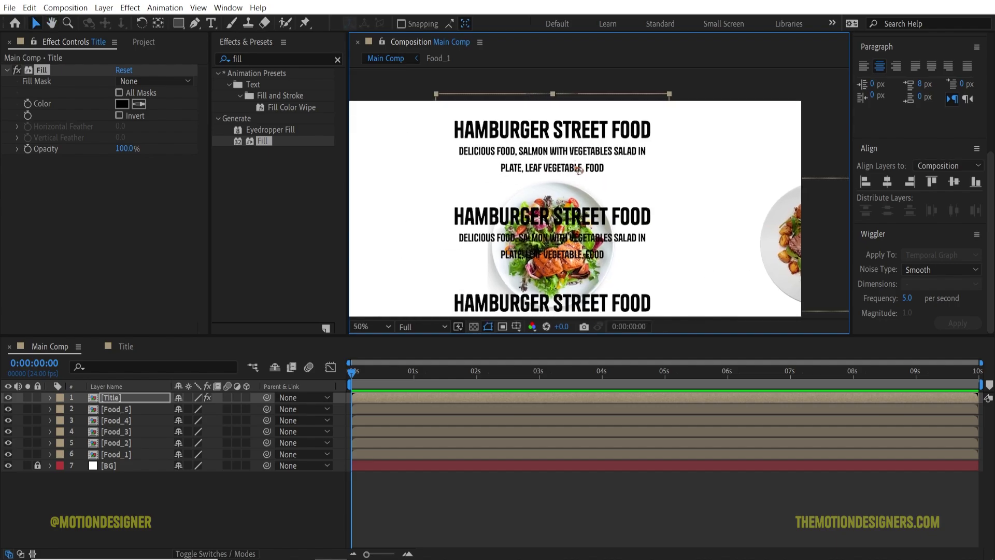
drag(569, 160, 566, 160)
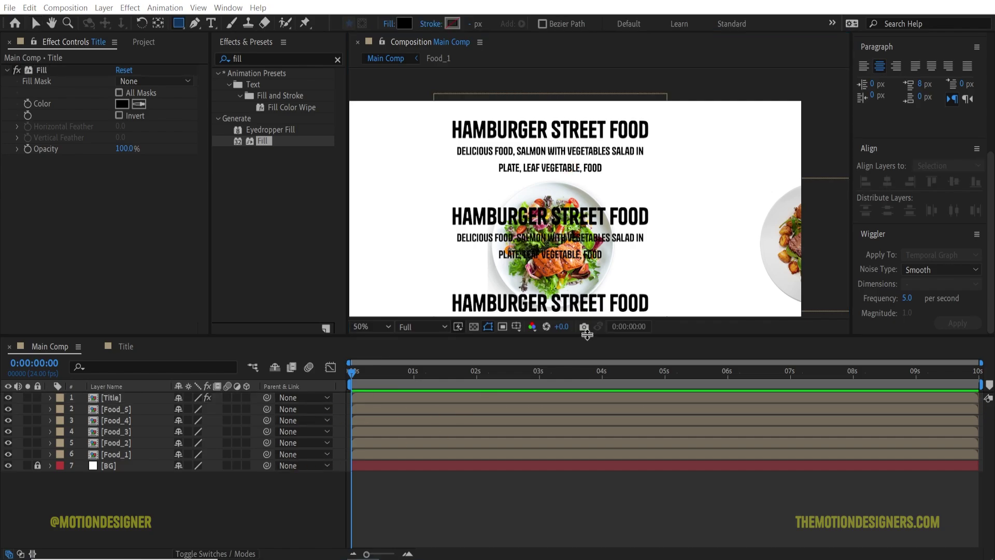
Step: Draw a black rectangle shape without a stroke that fully covers the text block above the salad plate
click(180, 27)
click(233, 25)
alt+click(453, 24)
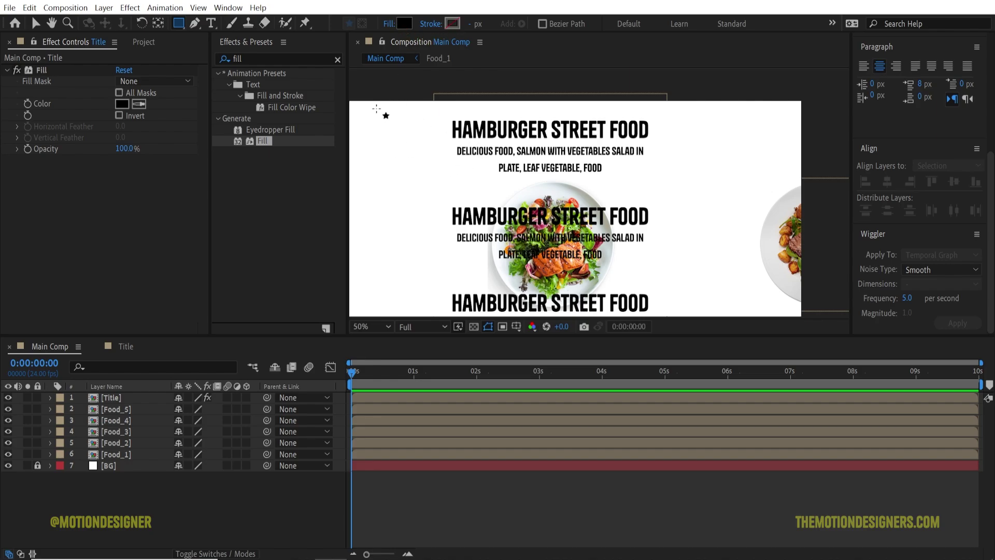
mouse_move(376, 107)
mouse_down()
mouse_move(543, 160)
mouse_move(740, 176)
mouse_move(717, 174)
mouse_up()
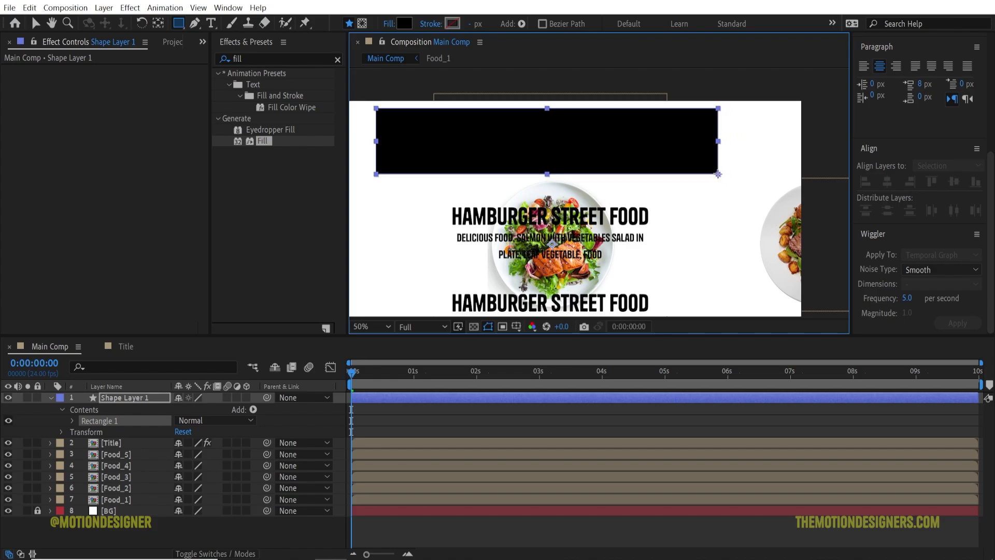
Step: Rename the rectangle's shape layer "mask" and collapse its properties
click(35, 22)
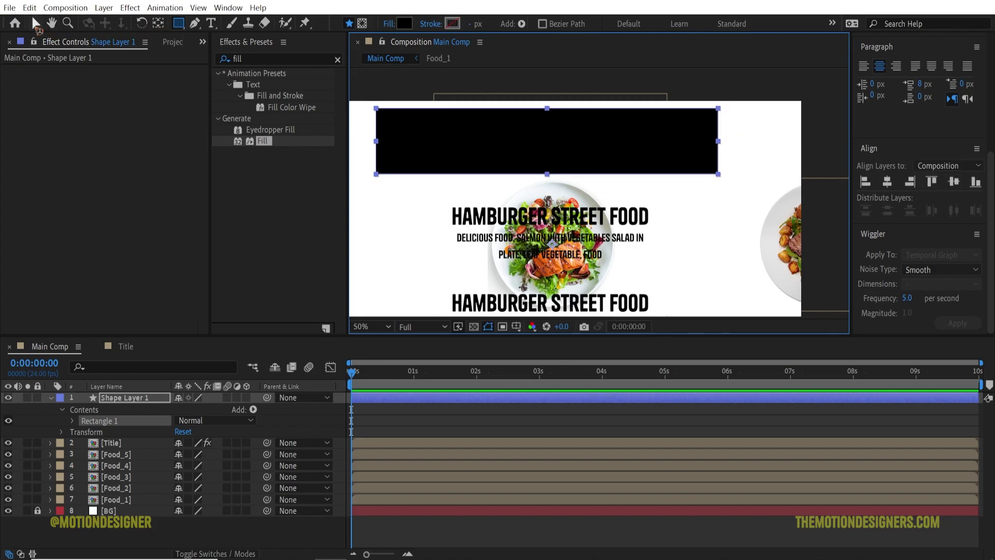
click(136, 399)
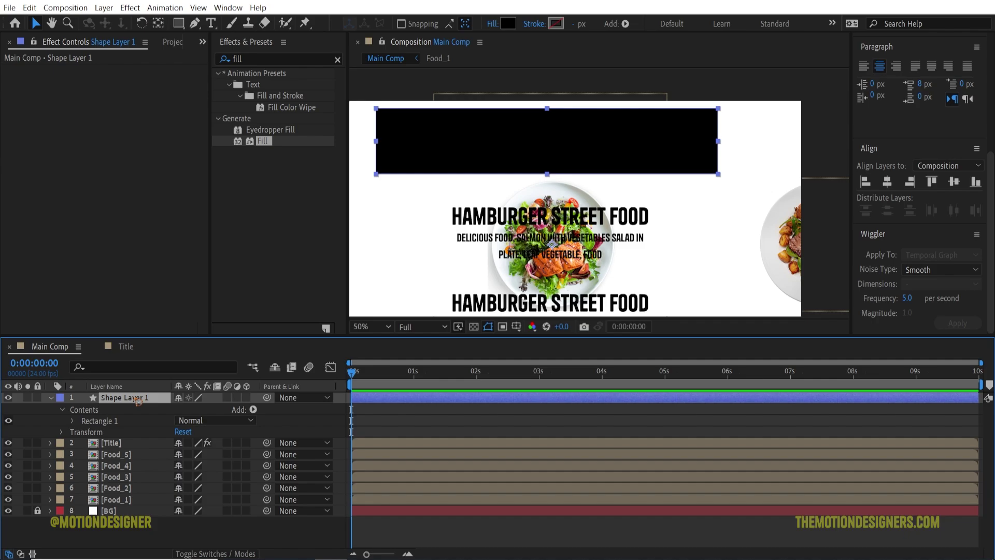
key(Return)
text(mask)
key(Return)
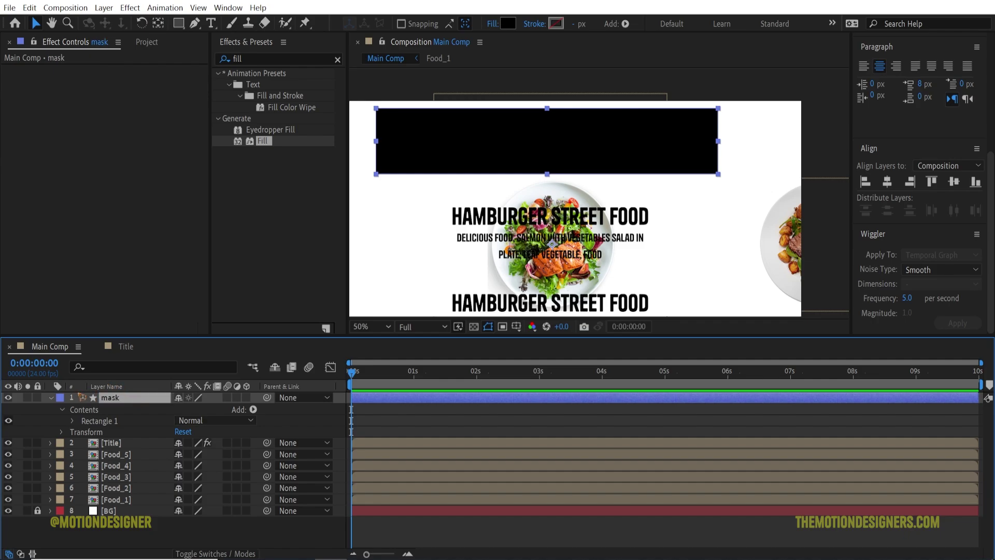
click(52, 398)
Step: Set the Title layer's track matte to Alpha Matte "mask"
click(111, 409)
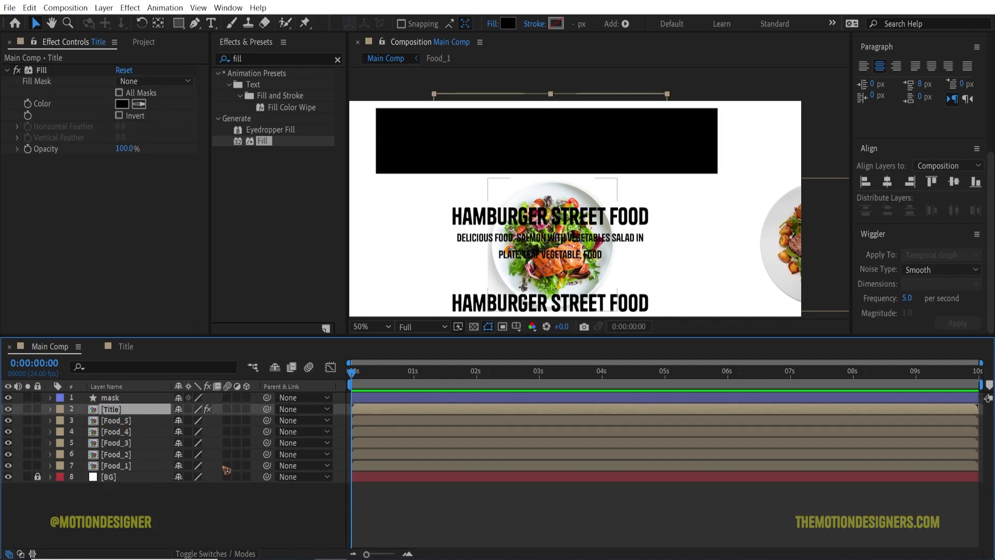
key(F4)
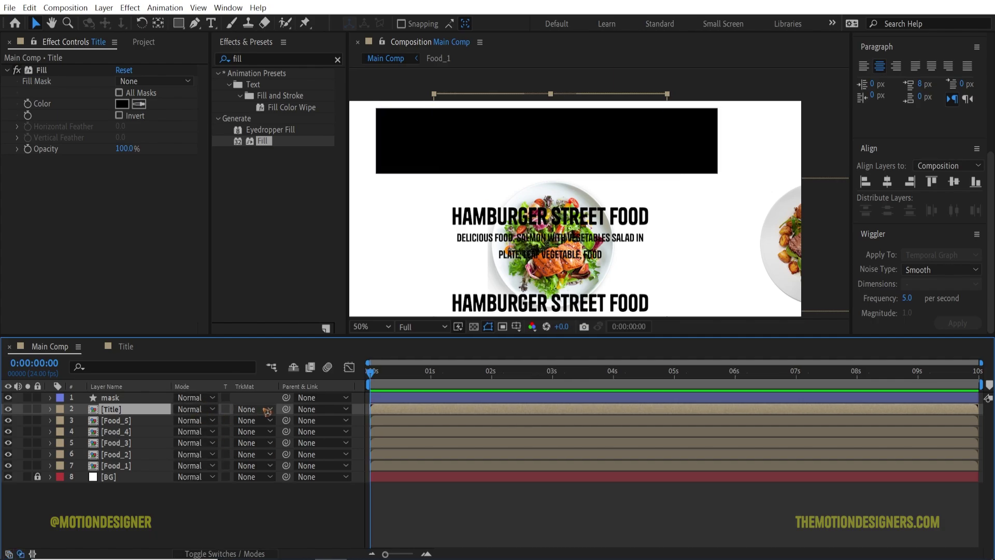
click(248, 409)
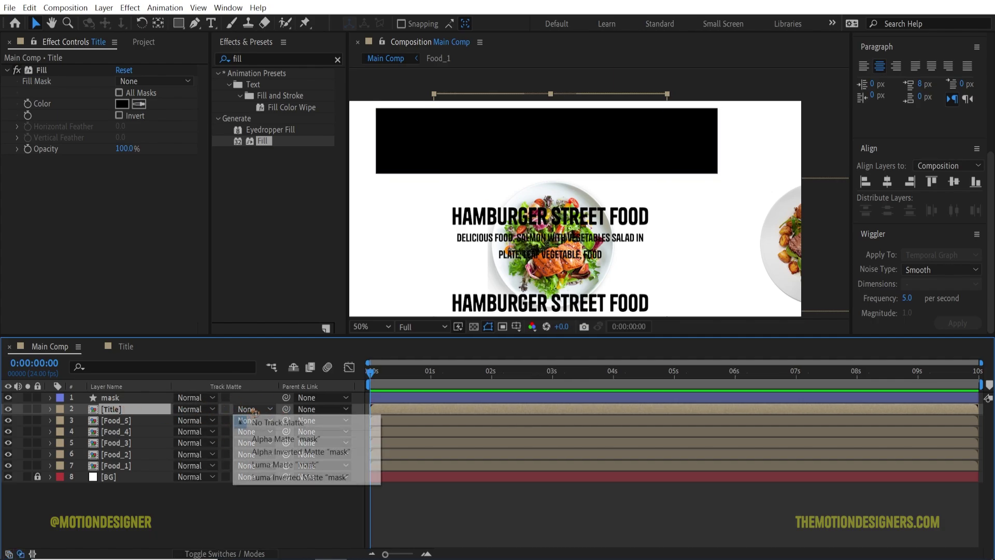
click(297, 440)
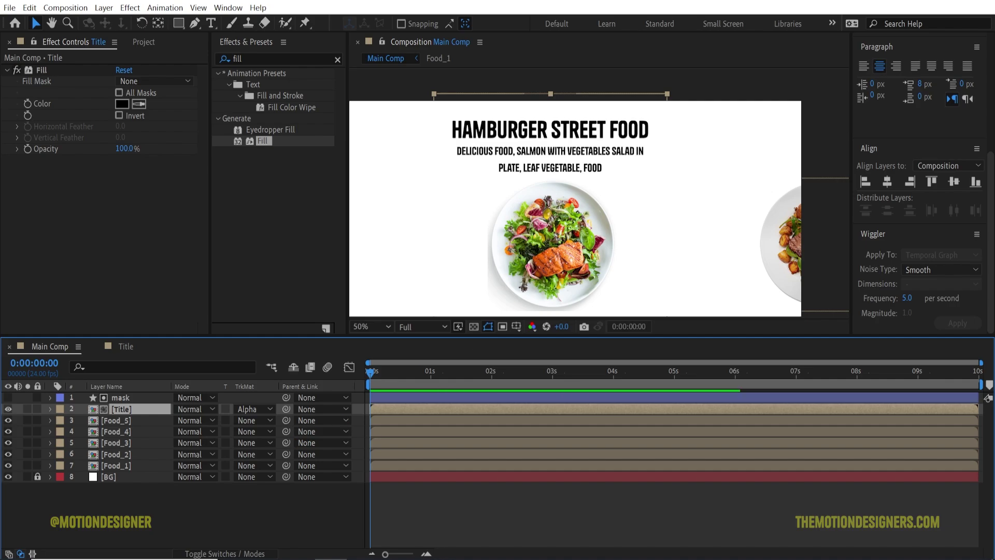
Step: Turn on the Title/Action Safe overlay for Main Comp
key(comma)
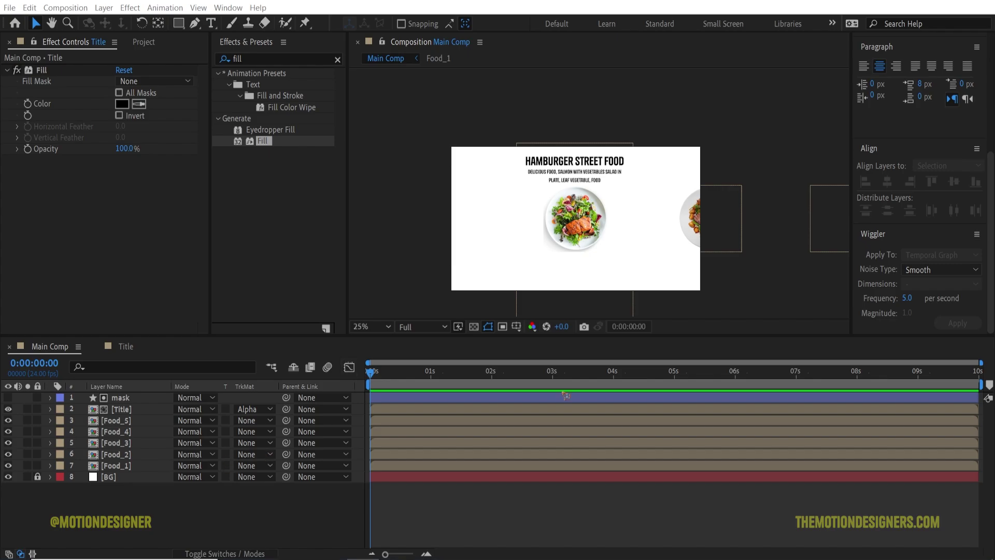
click(517, 326)
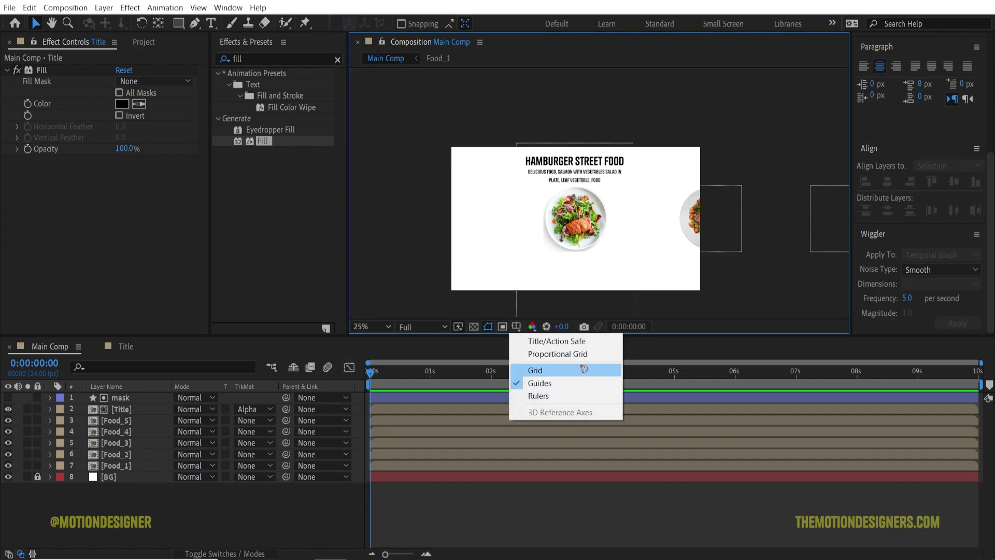
click(589, 342)
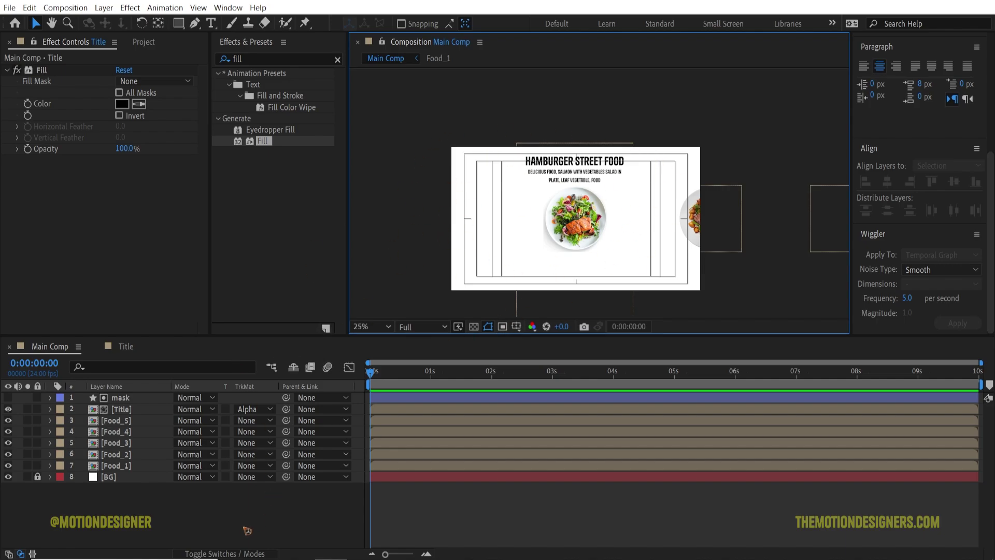
Step: Add a null object named "position controller" to Main Comp and place it directly below the Title layer
click(104, 7)
mouse_move(124, 22)
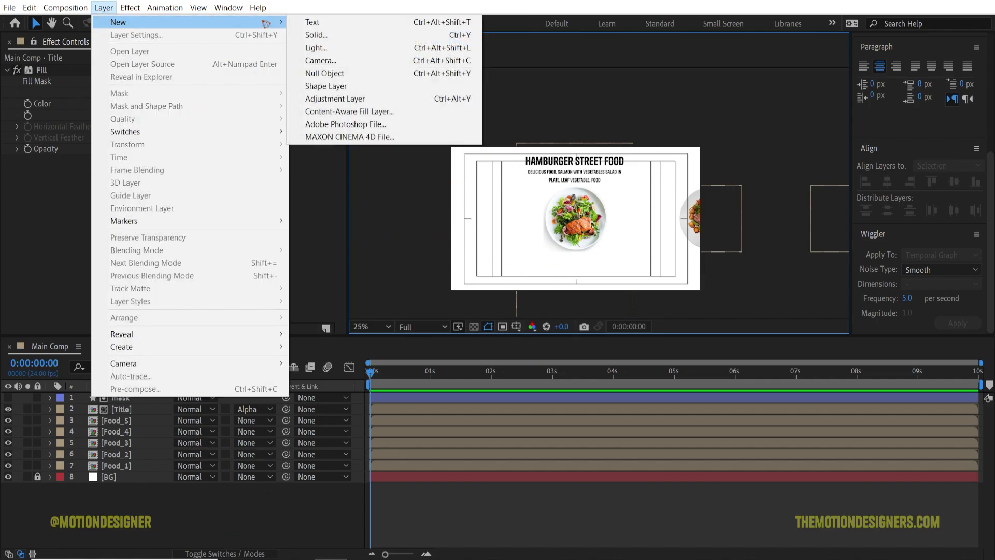
click(363, 73)
click(136, 397)
key(Return)
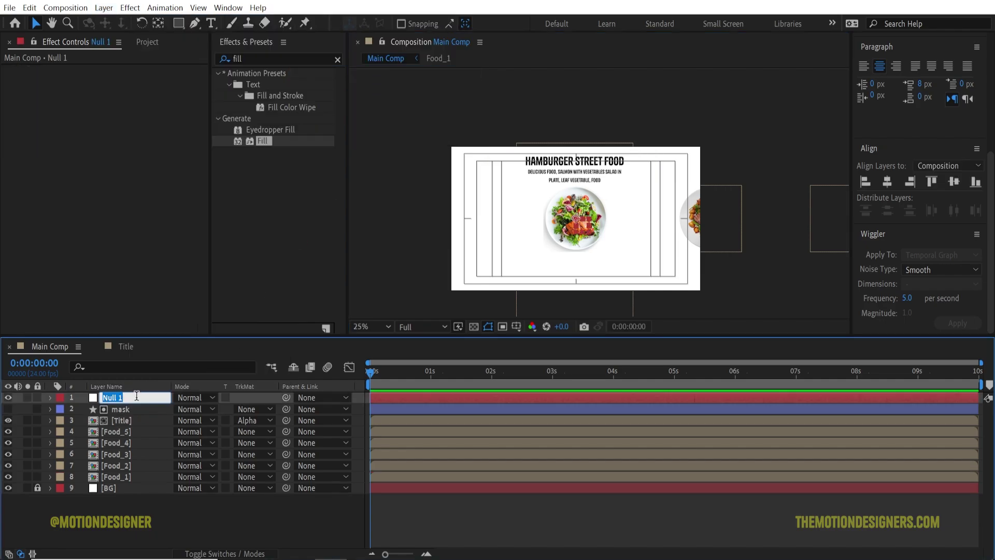
text(position controller)
key(Return)
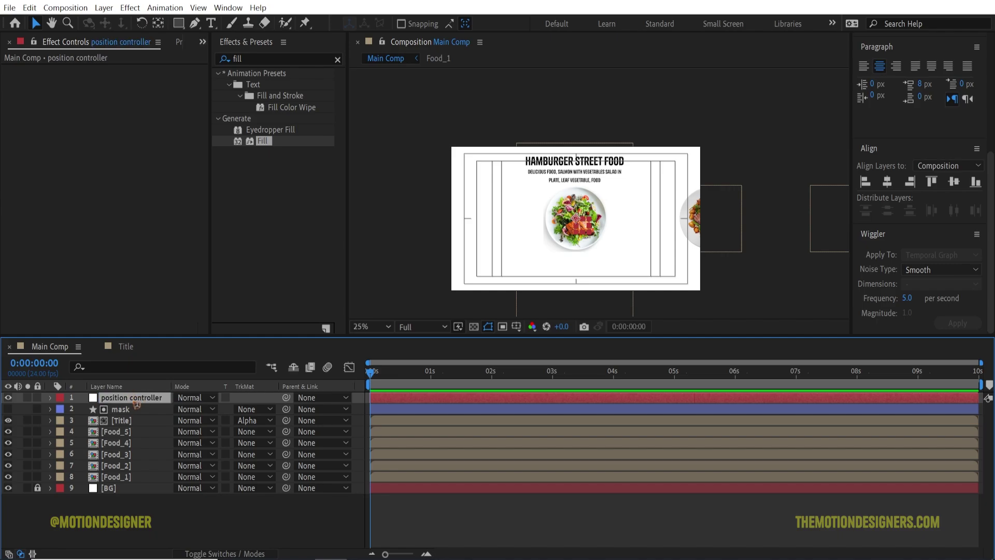
drag(136, 404, 138, 426)
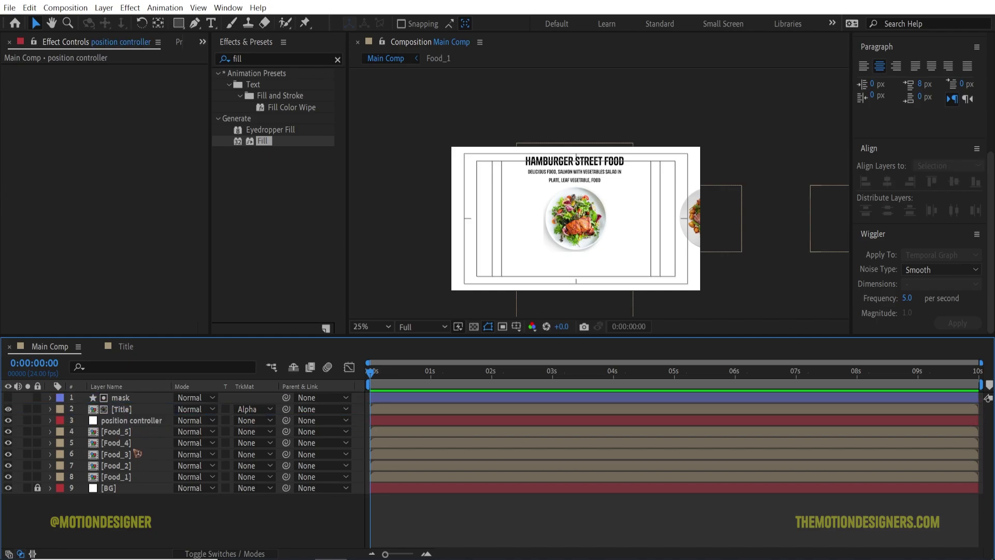
Step: Parent all five food layers, Food_1 through Food_5, to the position controller null
click(132, 436)
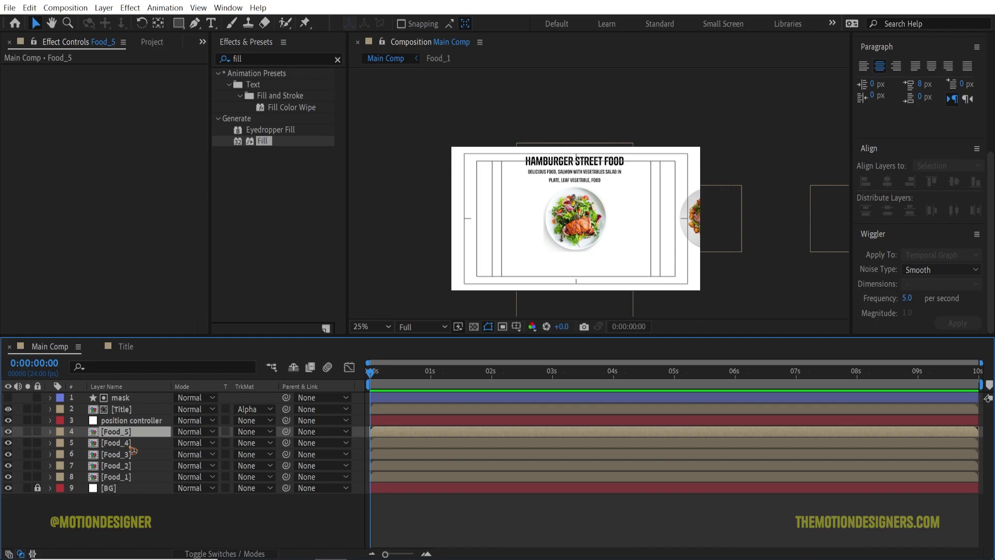
shift+click(127, 477)
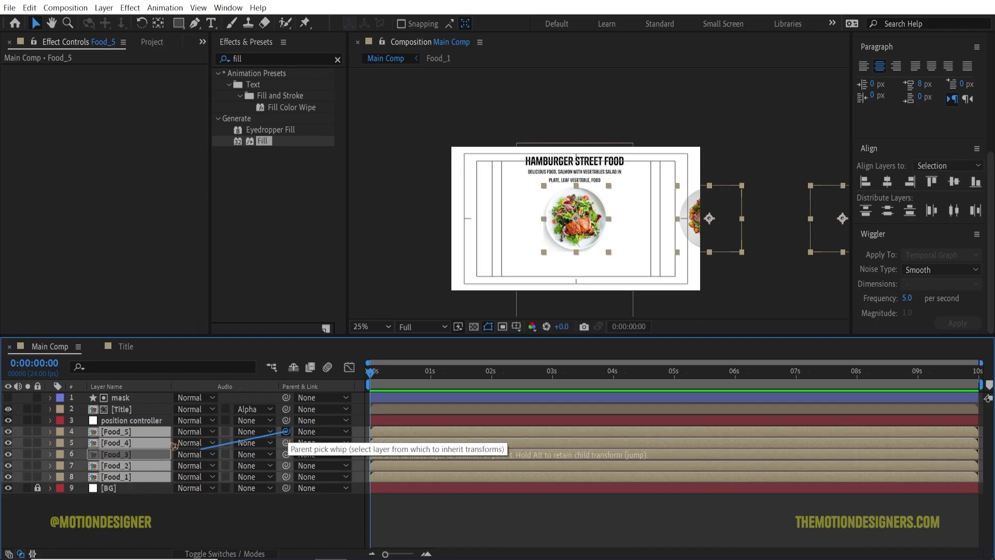
drag(286, 434, 147, 425)
Step: Keyframe the position controller's Position at 0:00:00:00, and with X at -42 at 0:00:00:20, bringing the second plate to the centre
click(123, 421)
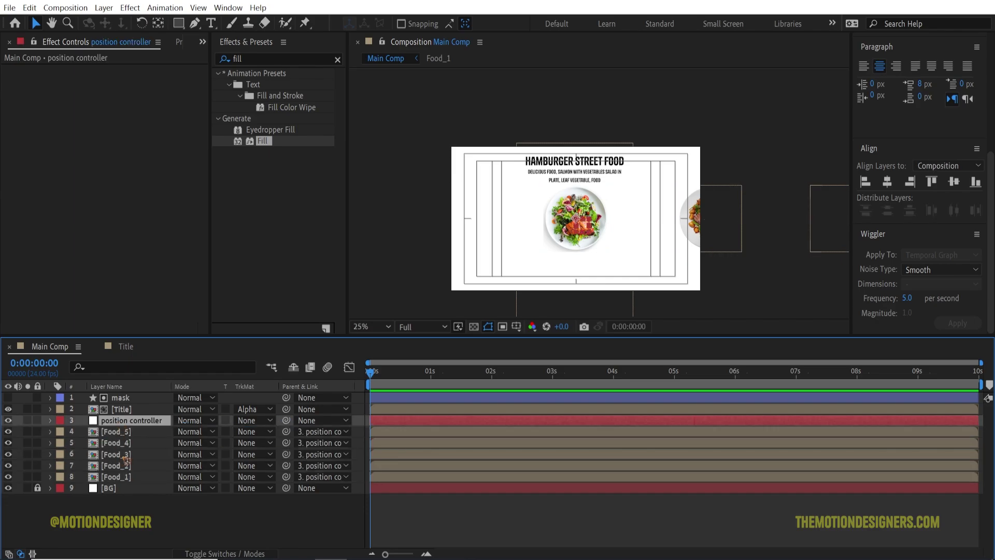
key(p)
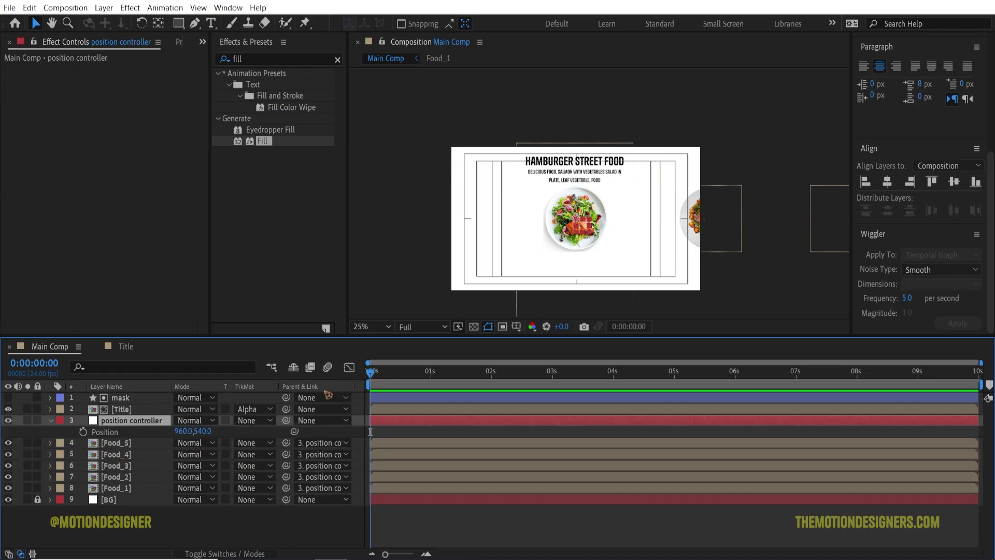
click(83, 432)
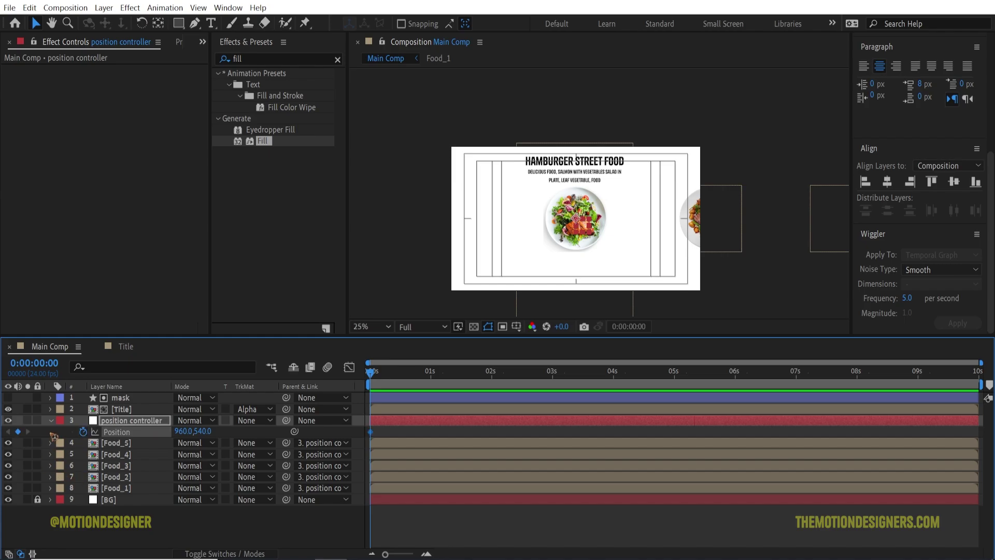
key(shift+Page_Down)
key(shift+Page_Down)
drag(183, 432, 0, 432)
drag(78, 431, 8, 431)
drag(421, 372, 427, 391)
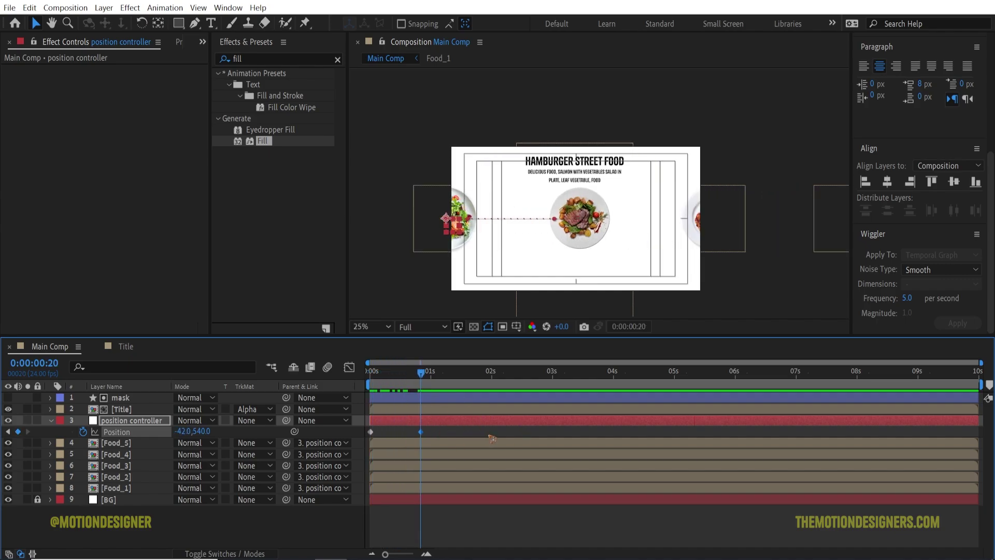
Step: Add a hold Position keyframe at 0:00:02:12 and one with X at -1105 at 0:00:03:08 to centre the third plate
key(space)
click(19, 433)
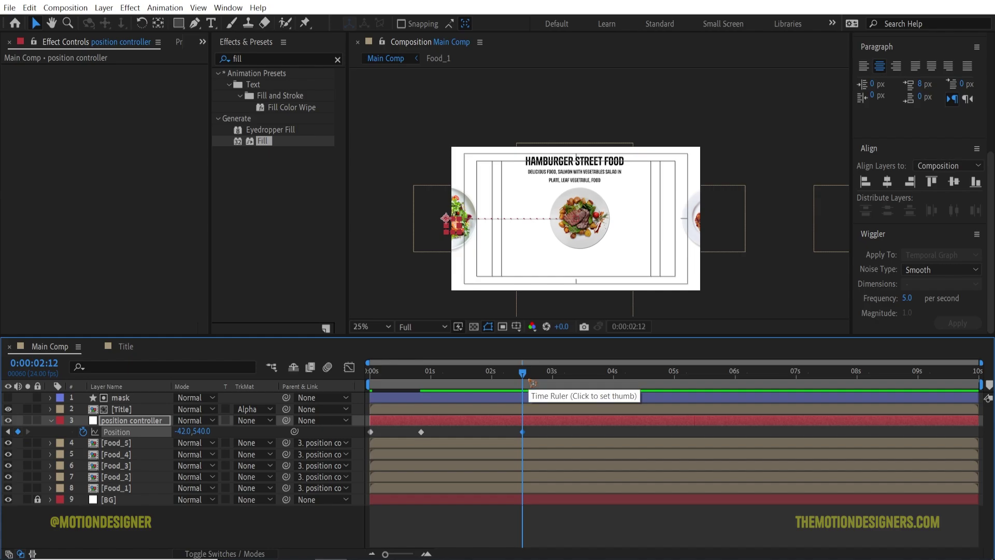
key(space)
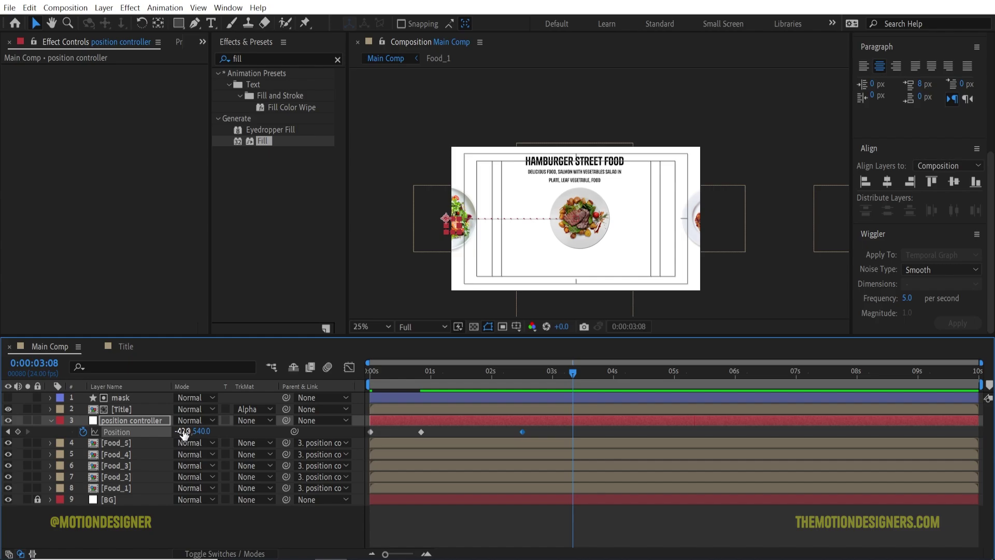
drag(184, 434, 51, 434)
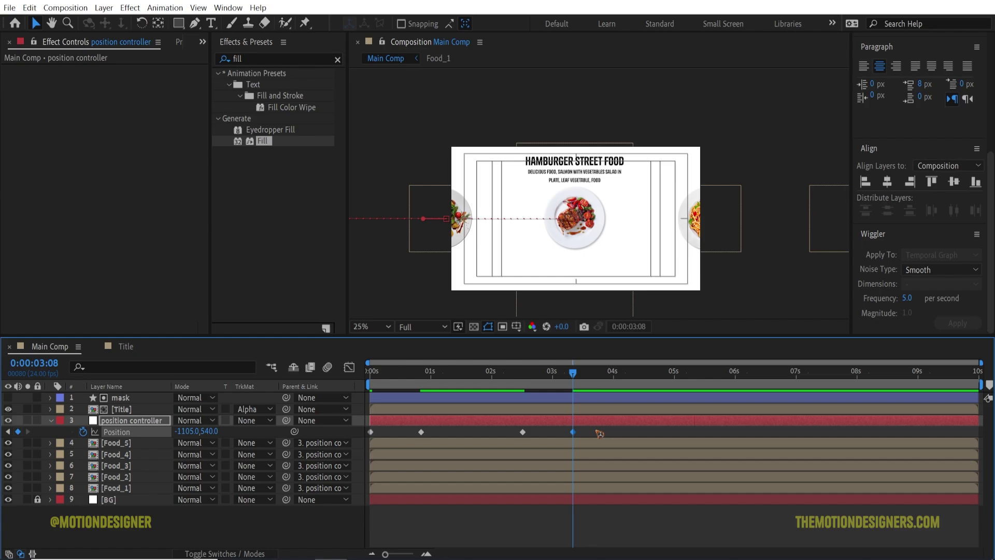
Step: Add a hold Position keyframe at 0:00:05:00 and one with X at -2159 at 0:00:05:20 to centre the fourth plate
key(space)
key(space)
click(18, 432)
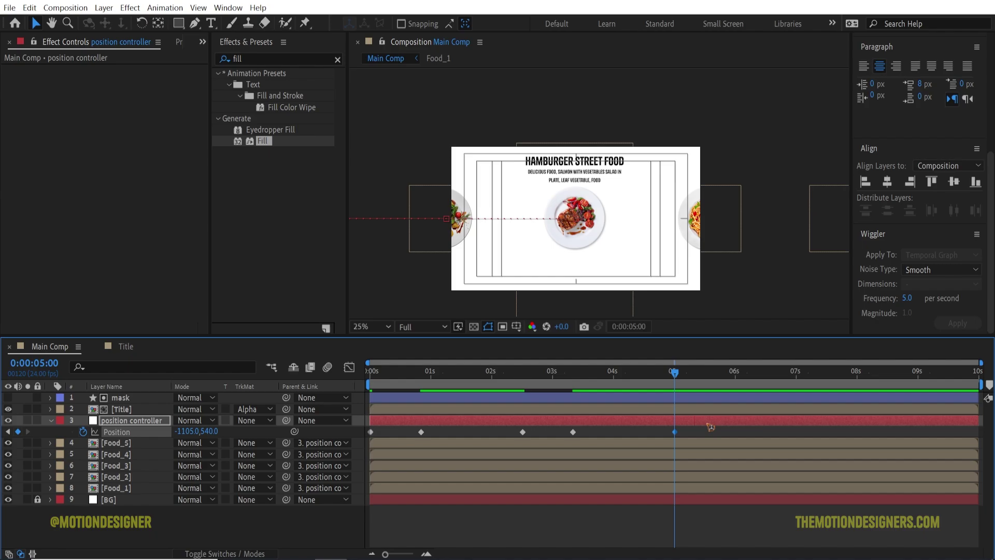
key(shift+Page_Down)
key(shift+Page_Down)
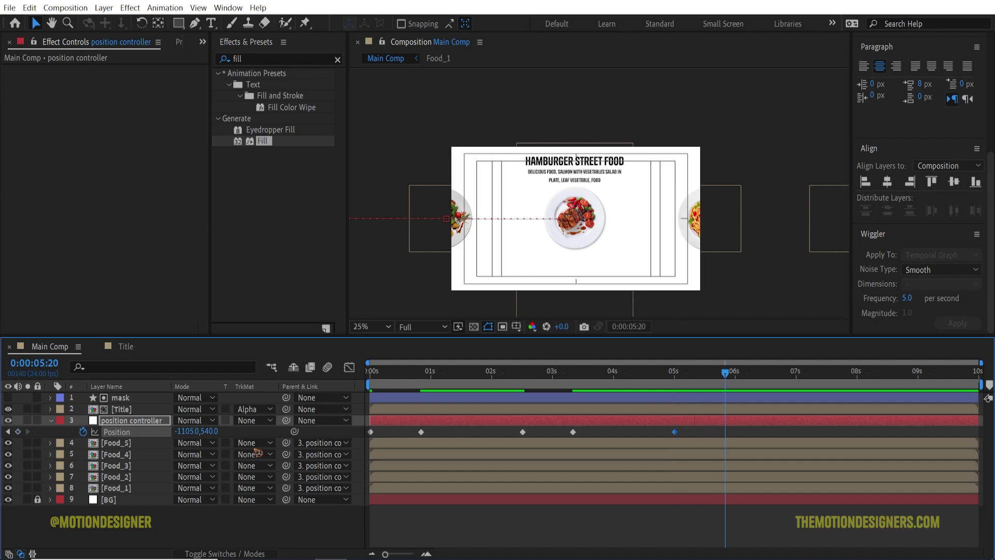
drag(186, 431, 118, 431)
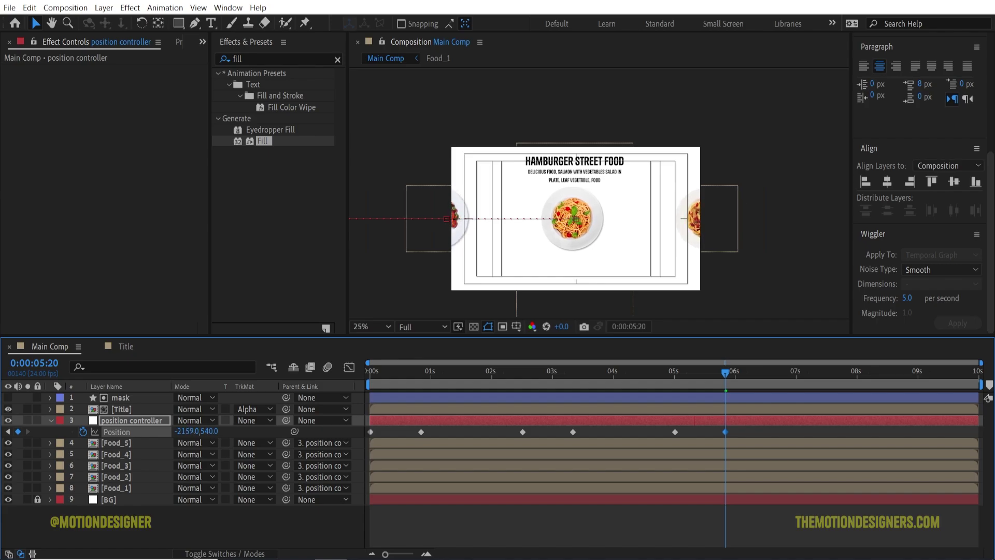
Step: Preview the sliding plate animation, scrub back through its plate transitions, and return to the start of the composition
key(space)
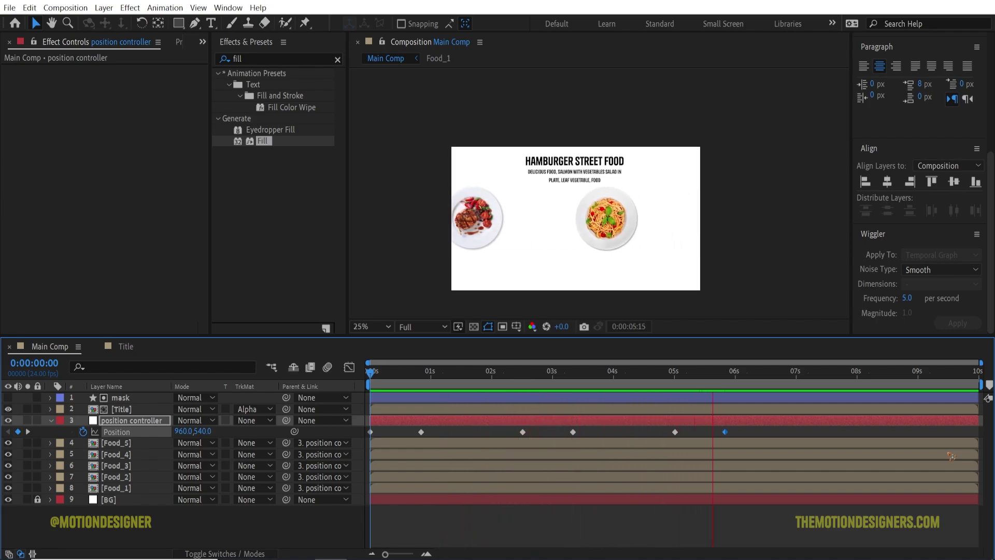
key(space)
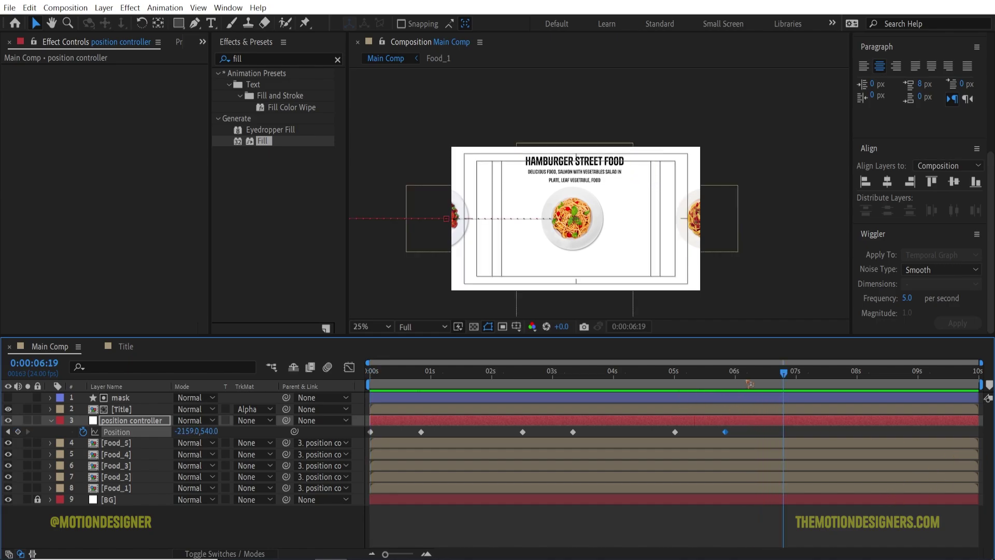
drag(730, 377, 569, 392)
key(Home)
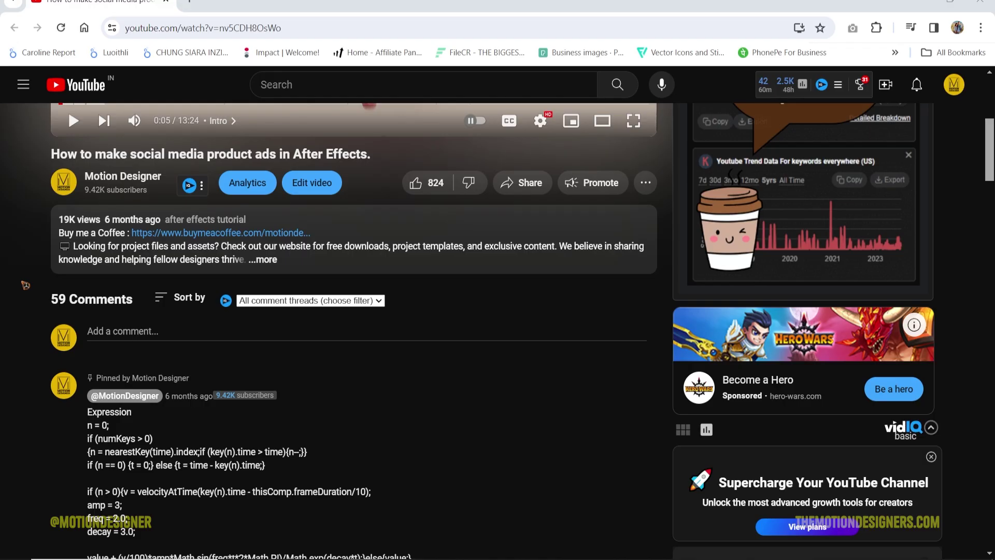
Step: Copy the full expression, starting at "n = 0;", from the pinned comment on the YouTube video page and return to After Effects
scroll(25, 285, down, 3)
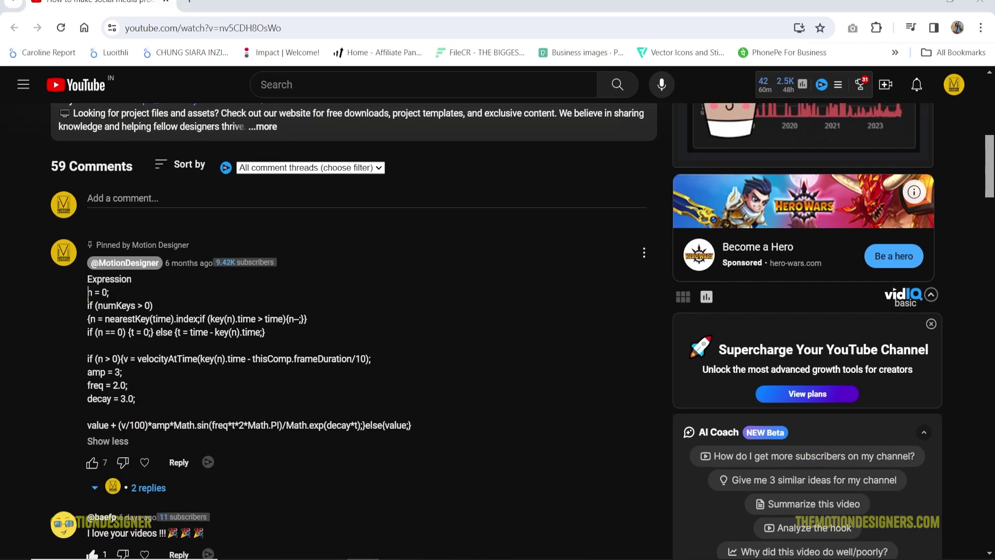
scroll(209, 392, up, 3)
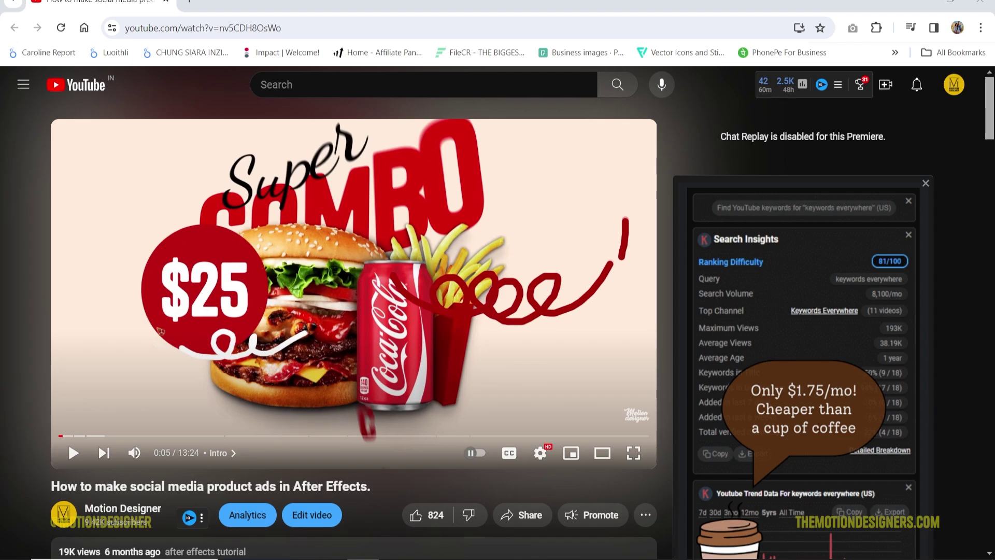
scroll(24, 297, down, 10)
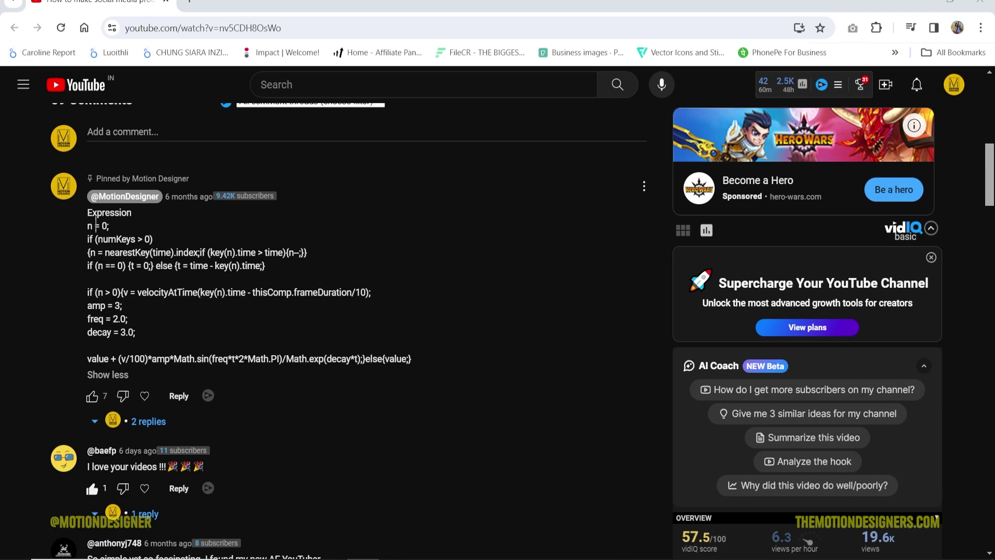
drag(89, 226, 180, 374)
right_click(368, 357)
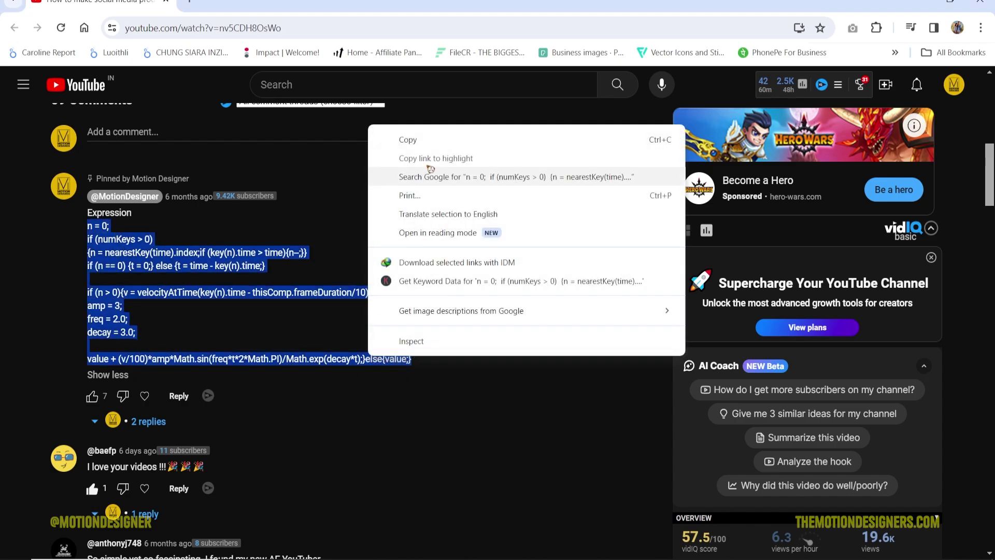
click(437, 139)
click(920, 4)
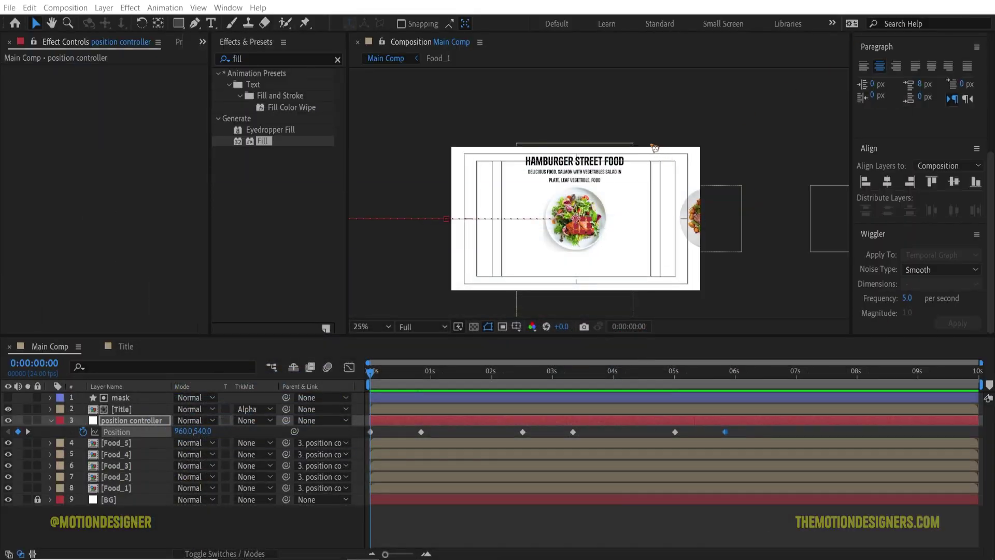
Step: Add an expression to the position controller's Position and replace its default text with the copied expression
click(142, 527)
click(142, 421)
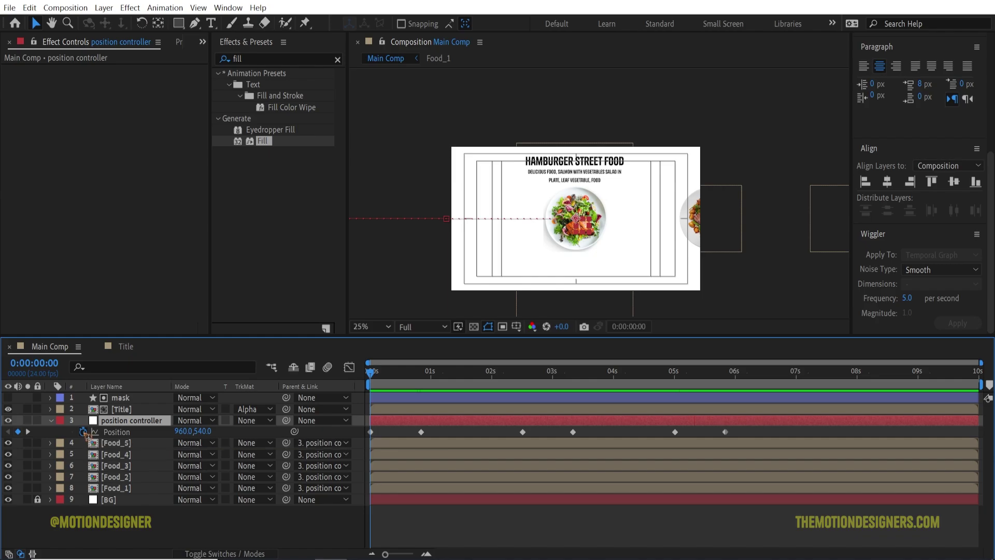
alt+click(83, 432)
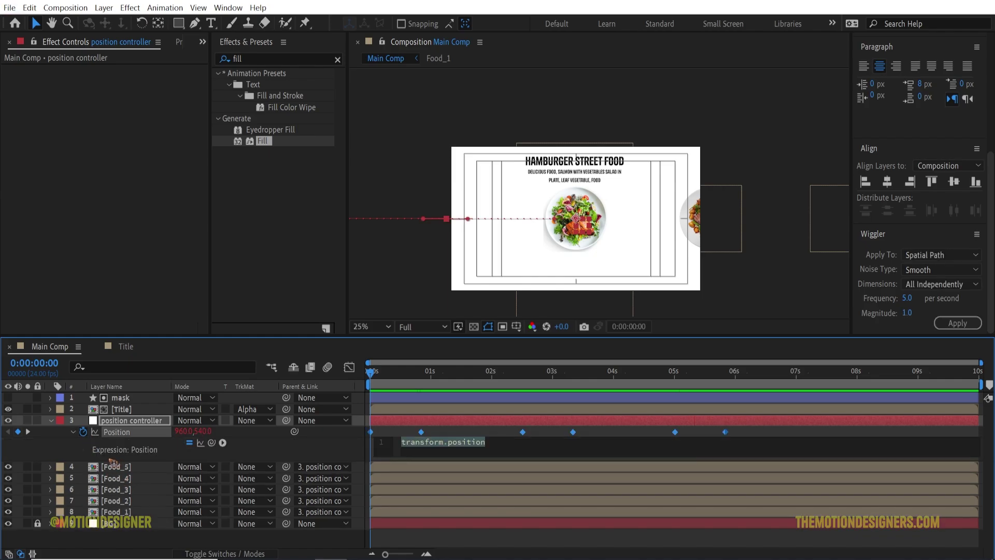
click(509, 446)
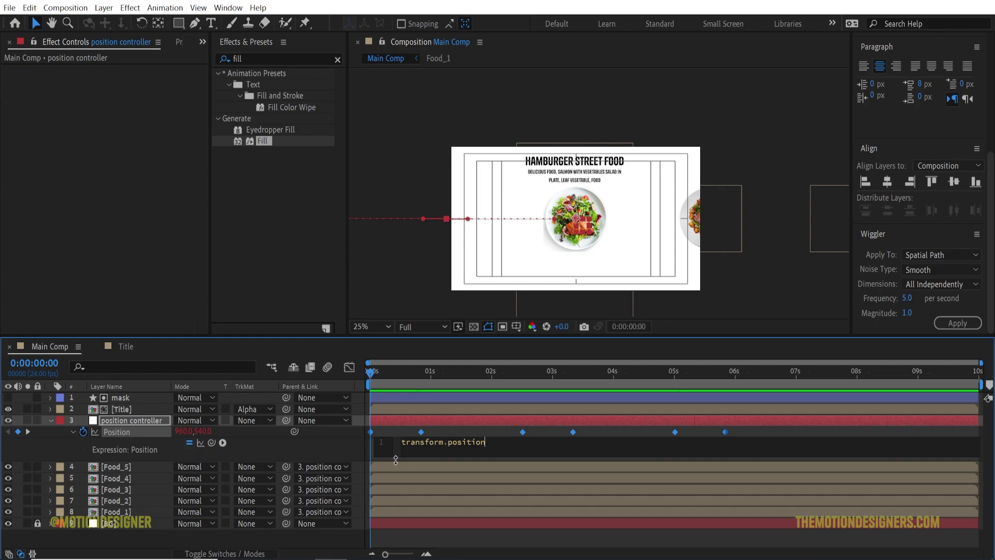
drag(518, 446, 363, 444)
key(ctrl+v)
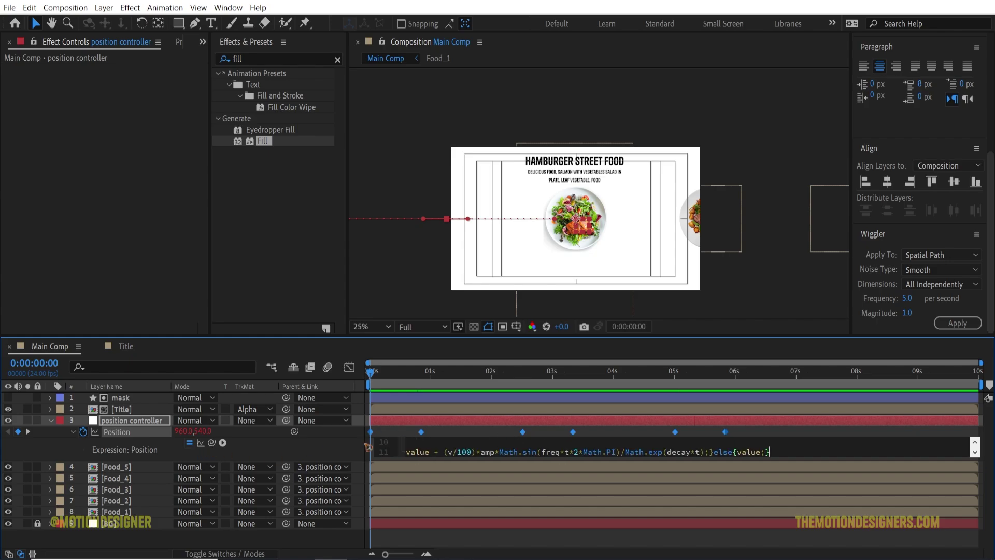
click(68, 451)
Step: Play back Main Comp to review the plate movement with the Position expression applied, checking it against the keyframes
key(space)
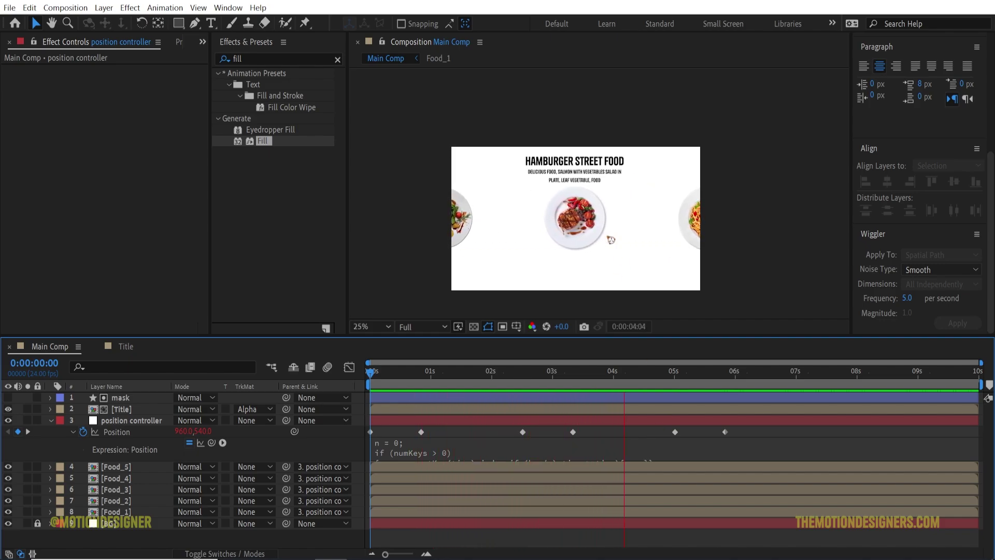
key(space)
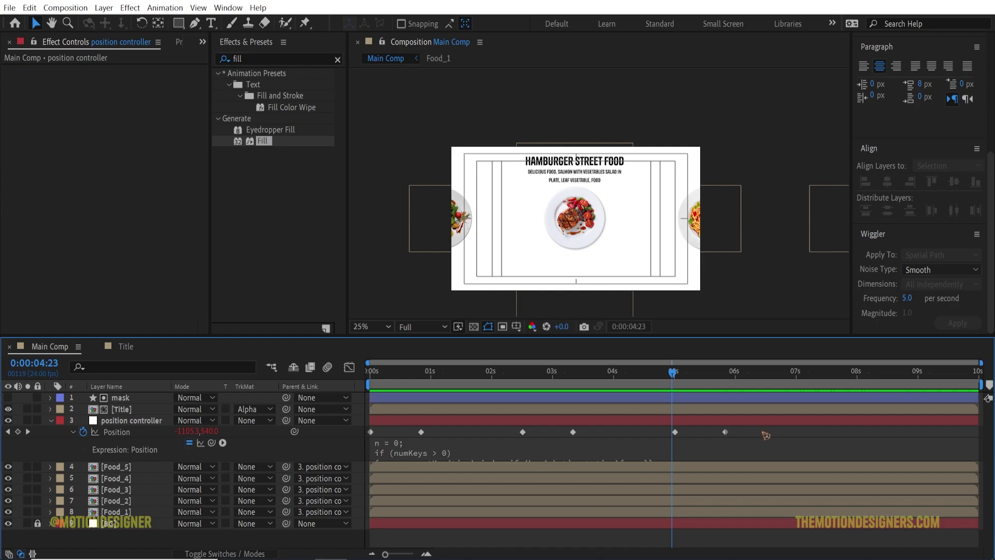
drag(766, 436, 357, 446)
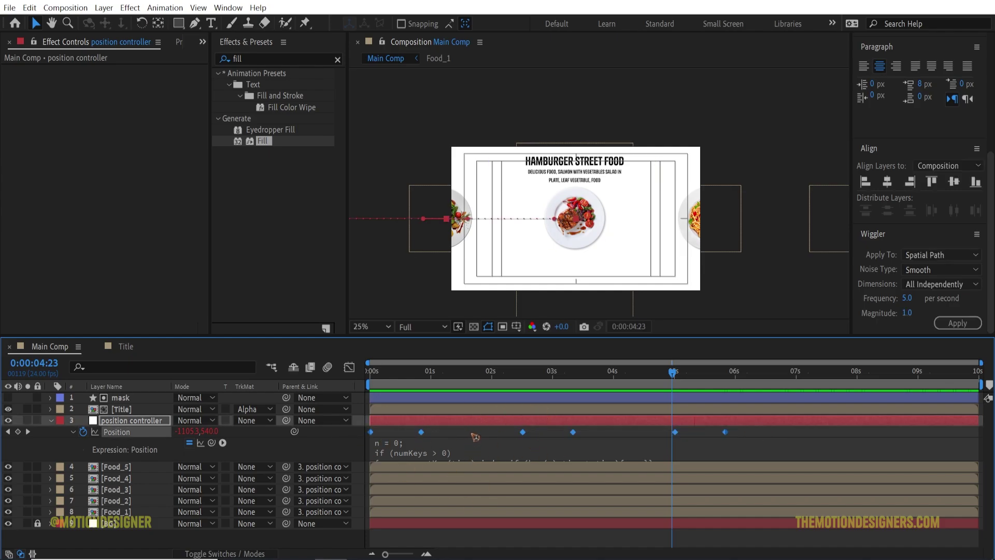
click(475, 437)
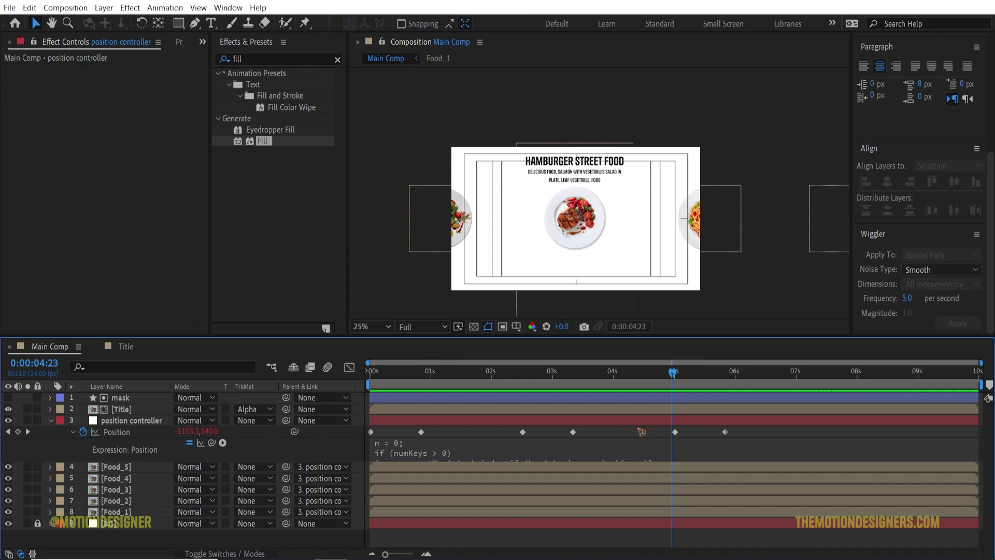
key(space)
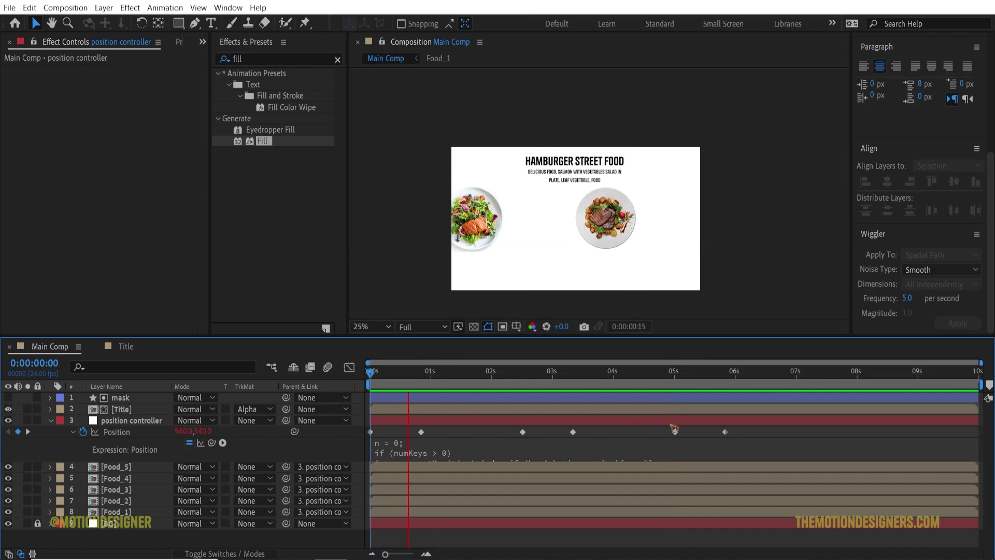
key(space)
Step: At the start of Main Comp, reveal Food_1's Position, Scale and Rotation and enable keyframing on all three
click(50, 420)
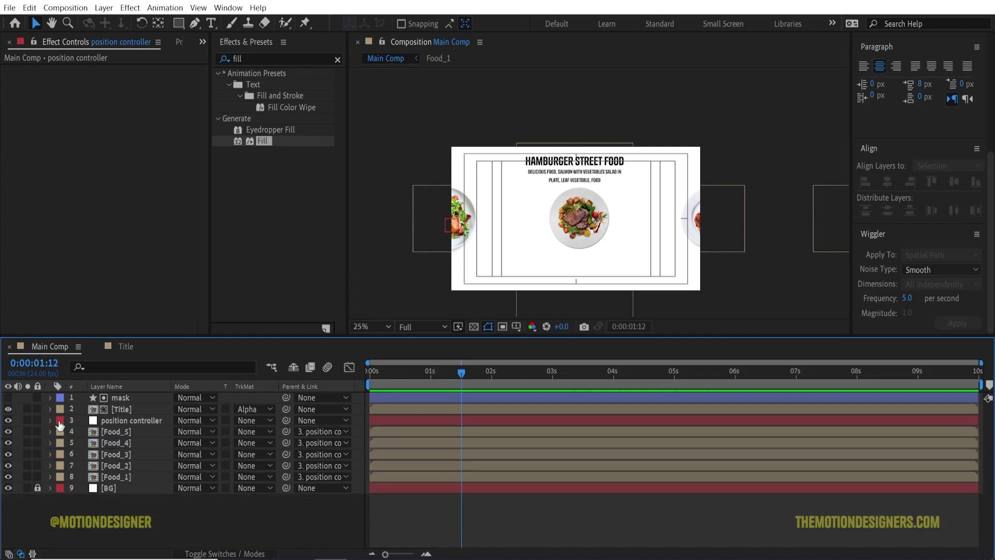
click(123, 432)
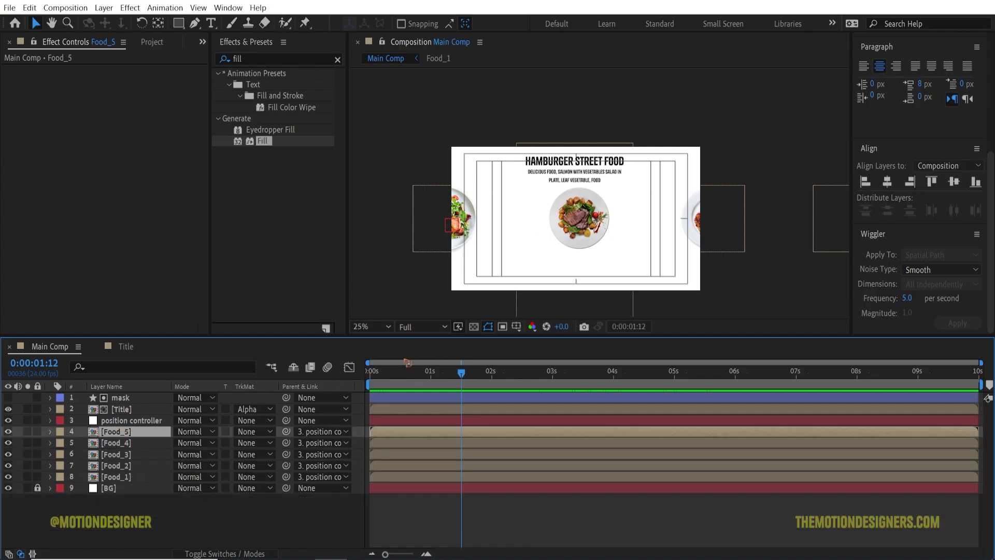
key(Home)
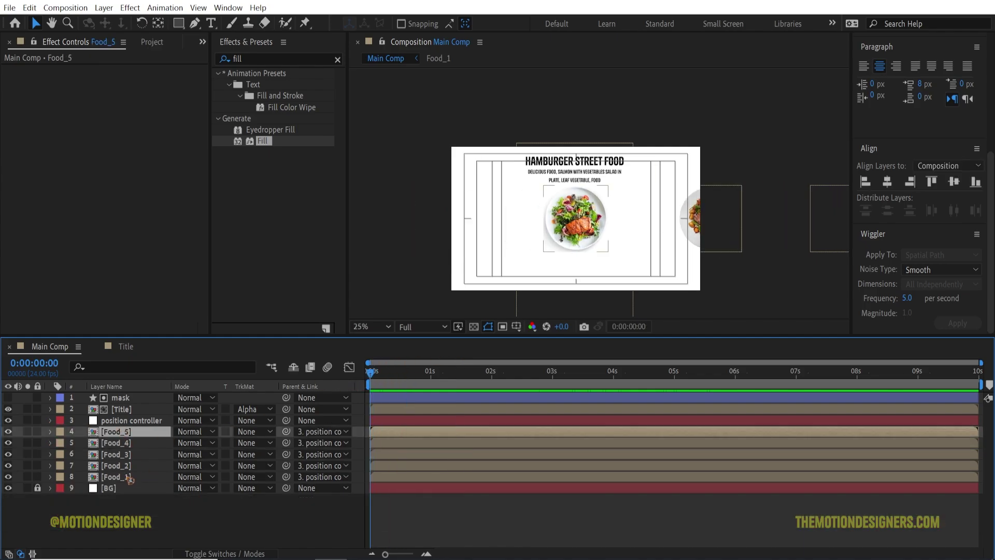
click(125, 477)
key(r)
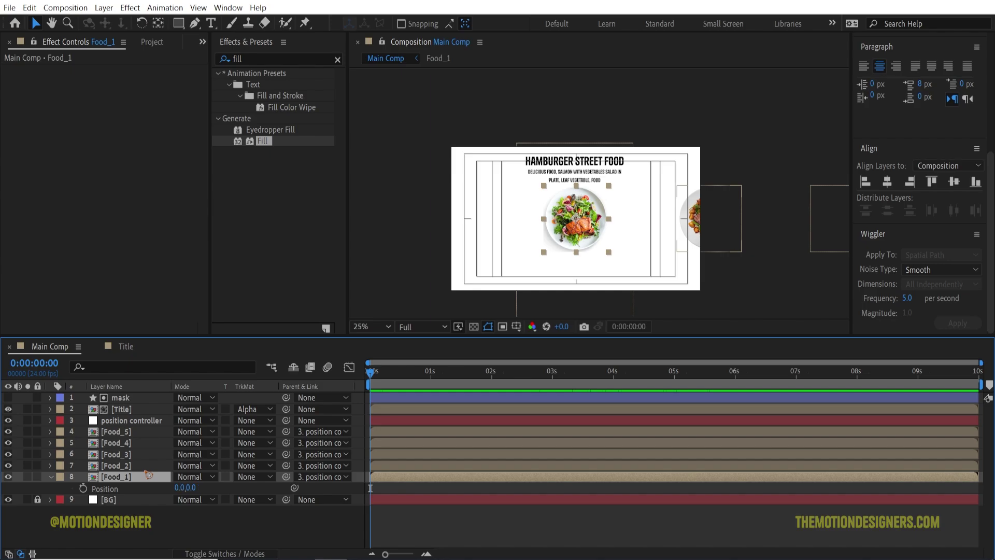
key(shift+r)
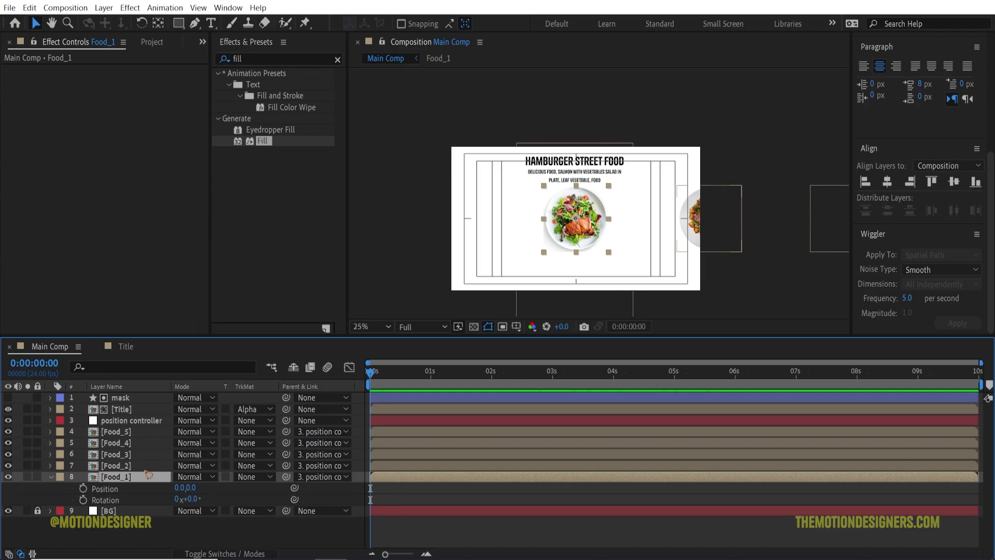
key(shift+s)
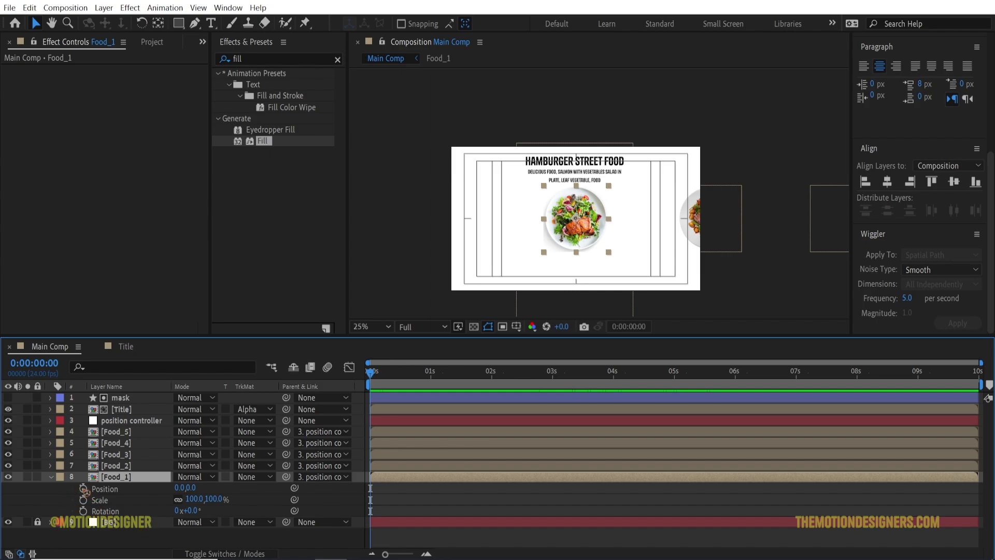
drag(83, 489, 83, 512)
key(F2)
Step: Set Food_1's first keyframes to a Scale of 150% and a Position of 0, 140
scroll(593, 259, up, 2)
click(196, 499)
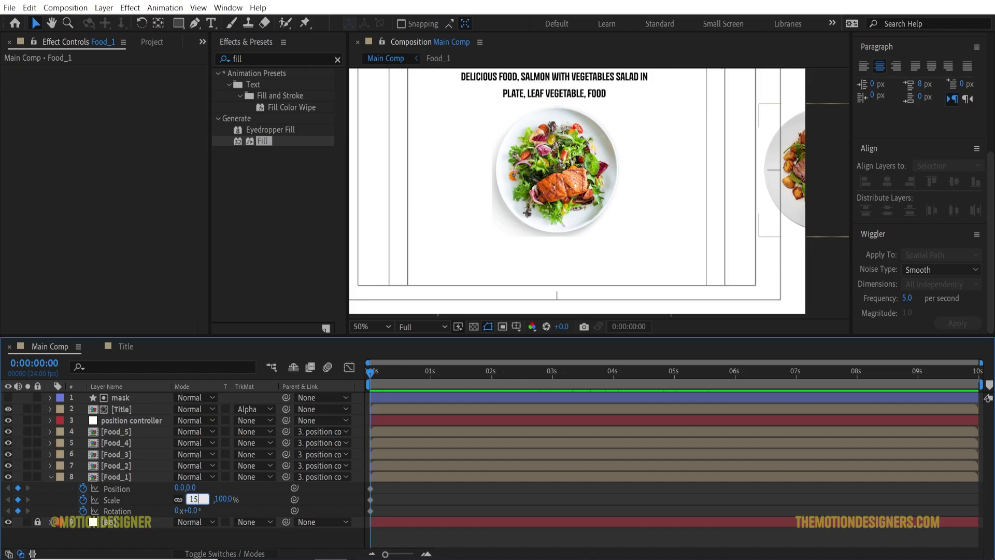
key(Return)
drag(190, 488, 288, 487)
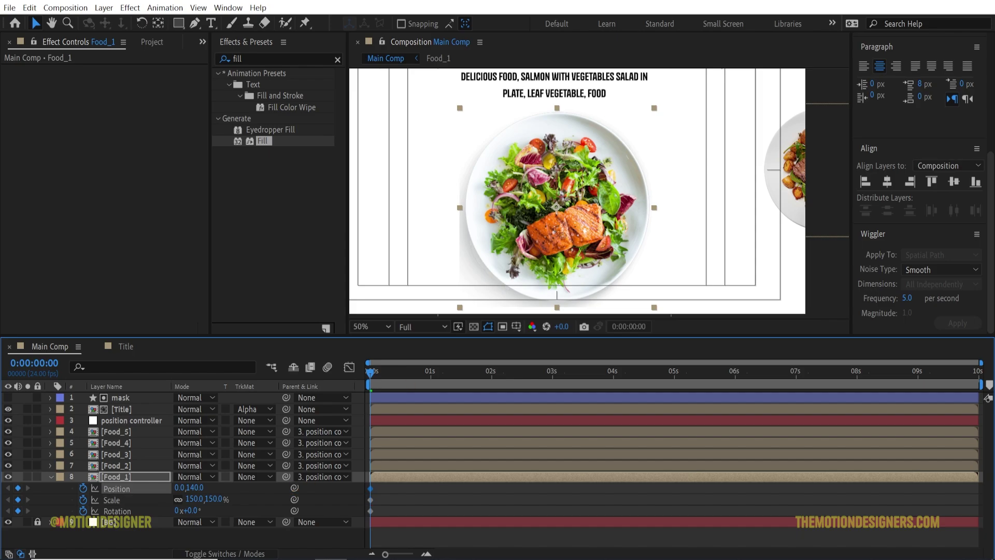
key(comma)
Step: Reveal the position controller's Position keyframes, enlarge the timeline area, and move the playhead to its second keyframe at 0:00:00:20
click(132, 420)
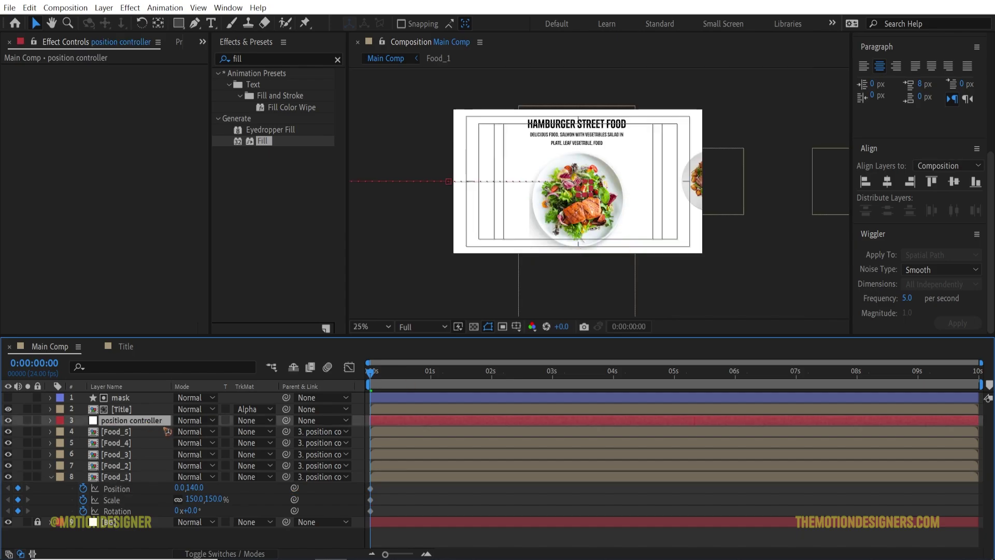
key(p)
drag(397, 337, 396, 276)
key(k)
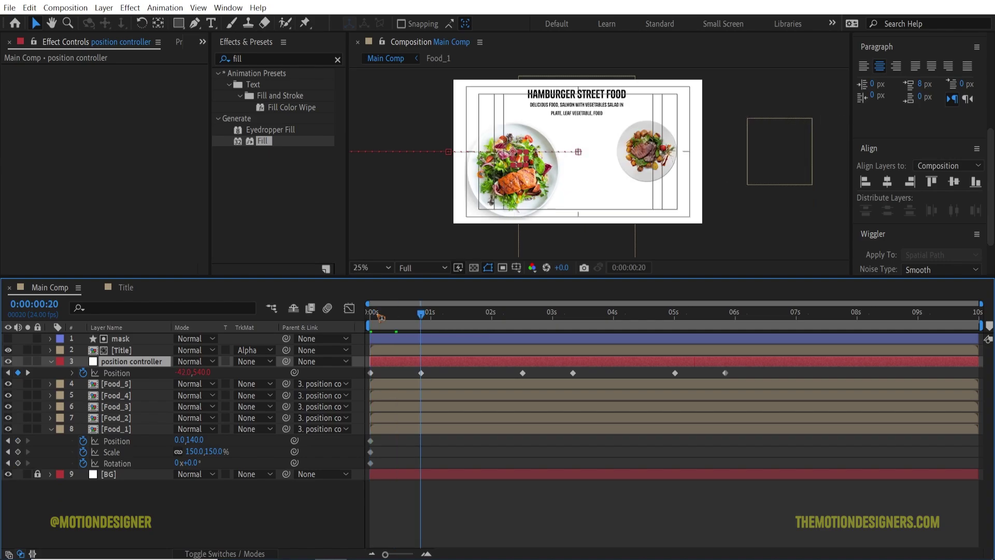
mouse_move(419, 319)
mouse_down()
mouse_move(407, 320)
mouse_move(421, 320)
mouse_up()
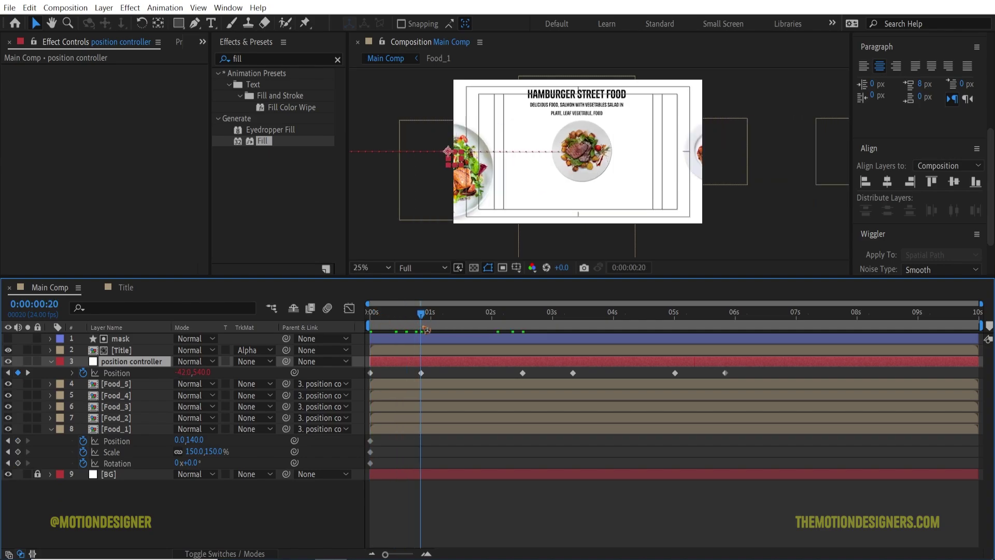
click(421, 372)
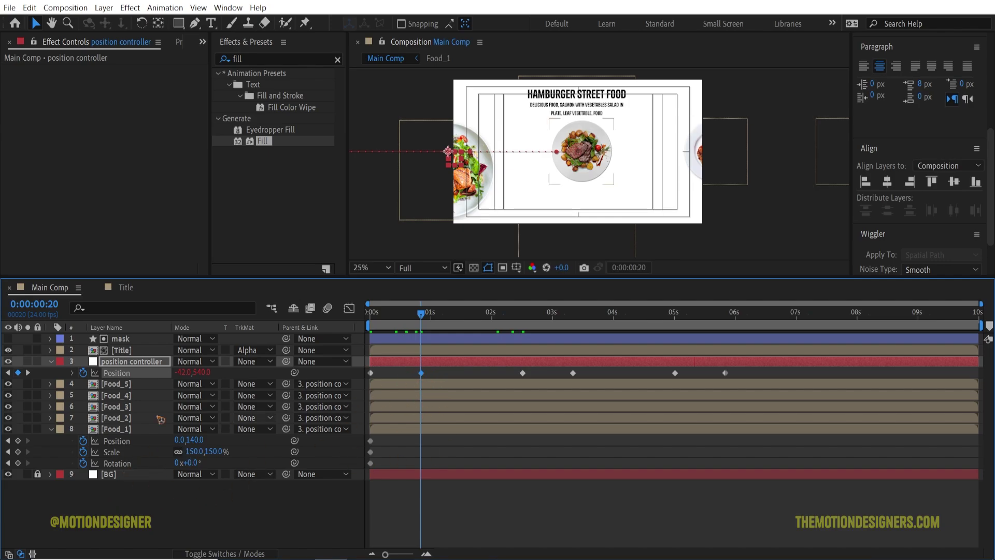
Step: At 0:00:00:20, keyframe Food_1 with Position 0, 0, Scale 100% and Rotation 1x+0.0°
click(196, 440)
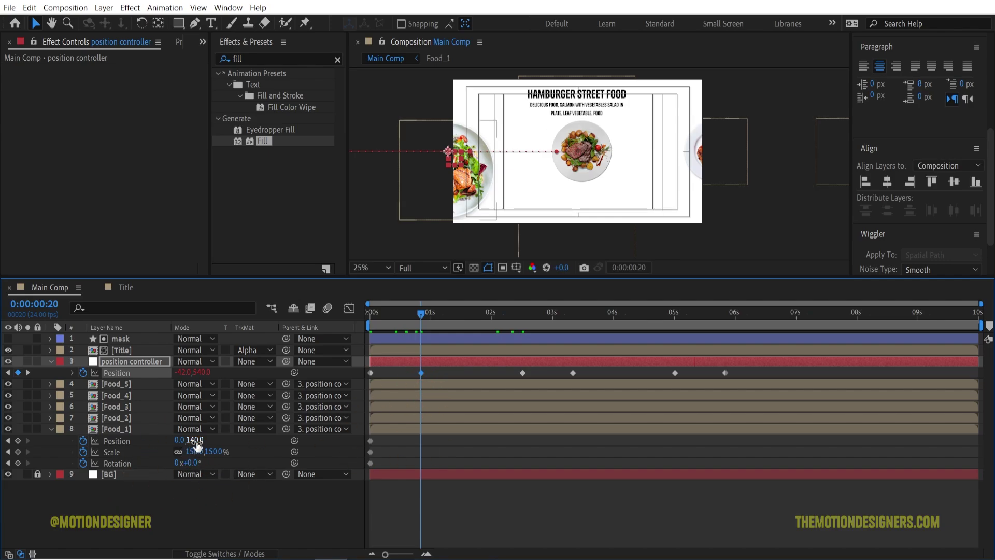
click(196, 441)
key(Return)
click(195, 449)
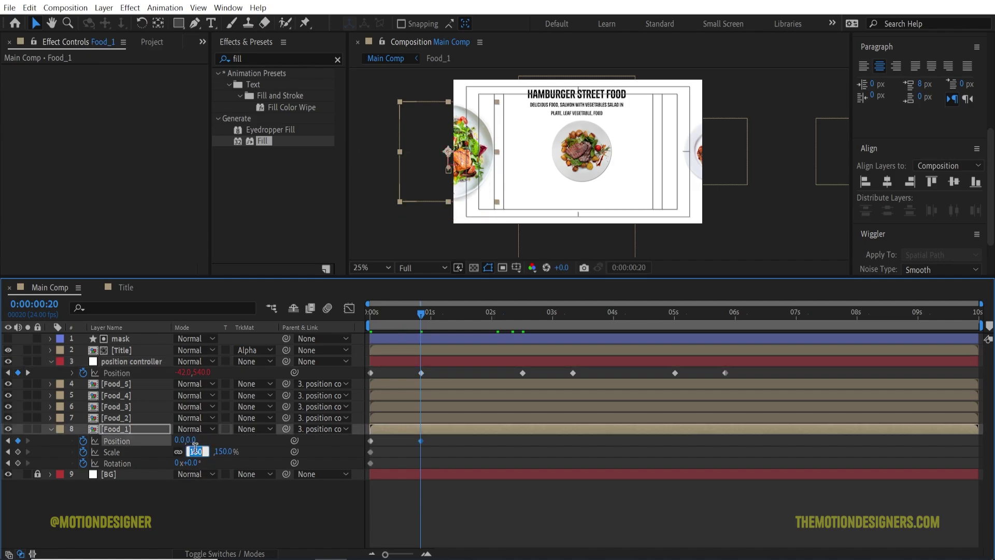
text(100)
key(Return)
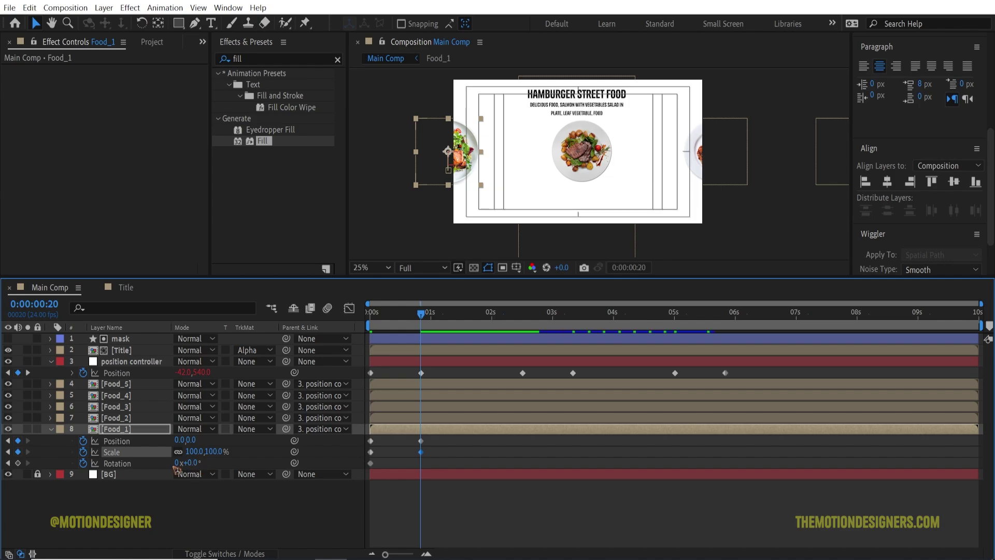
drag(178, 463, 178, 468)
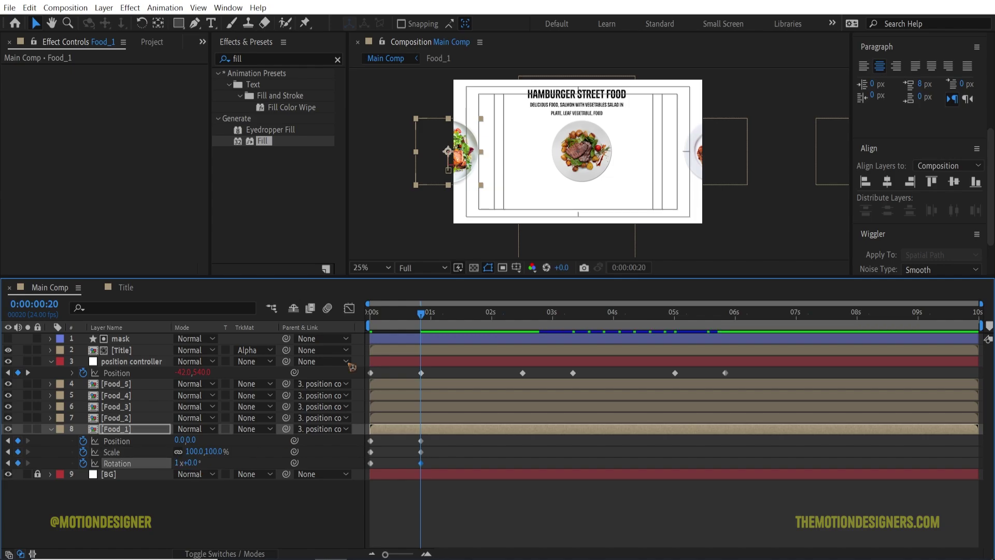
Step: Scrub to 0:00:00:09 and examine the edge and shadow of the rotating salad plate up close
drag(421, 314, 393, 337)
click(549, 502)
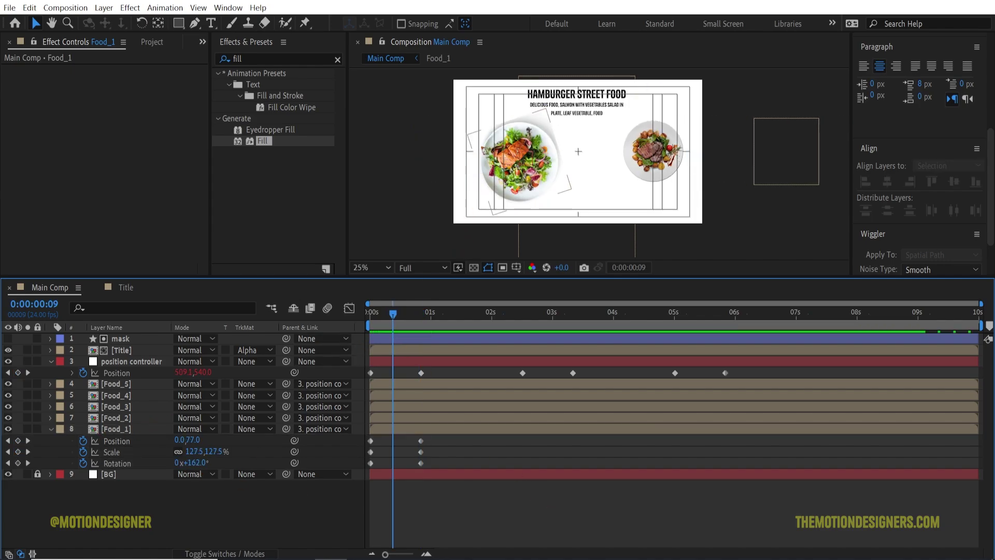
scroll(544, 150, up, 3)
key(space)
drag(437, 137, 634, 245)
key(v)
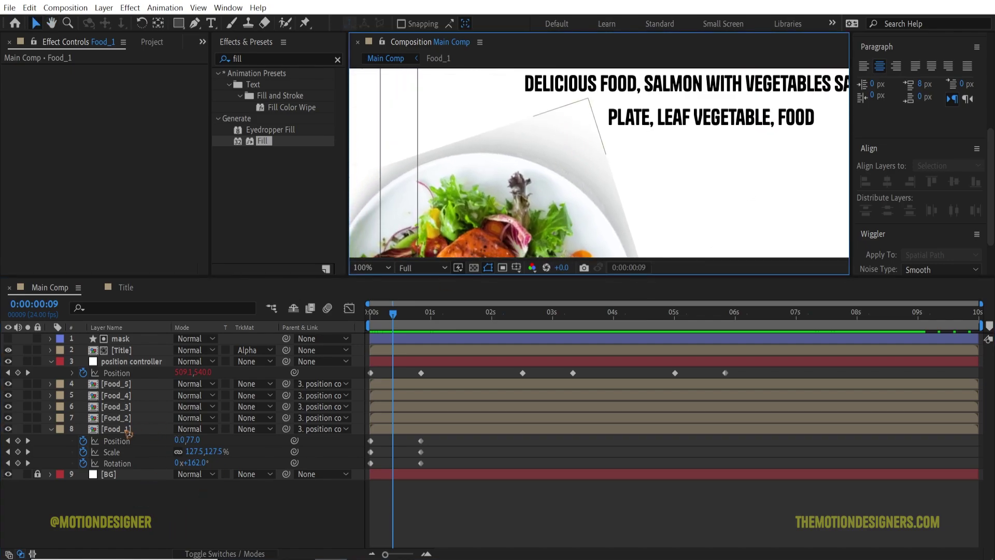
Step: Open the Food_1 composition and draw an elliptical mask around the salad plate on its image layer
double_click(128, 433)
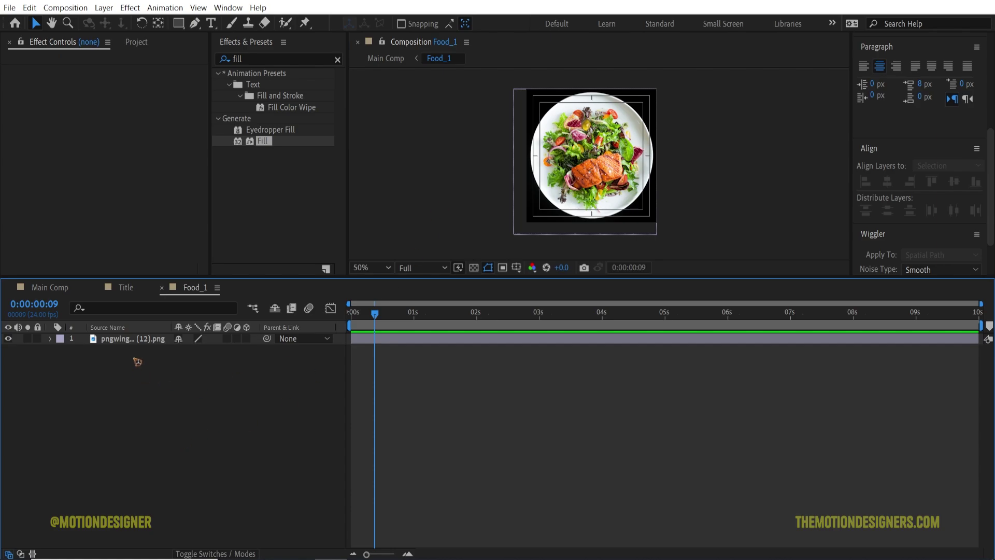
key(ctrl+a)
click(181, 24)
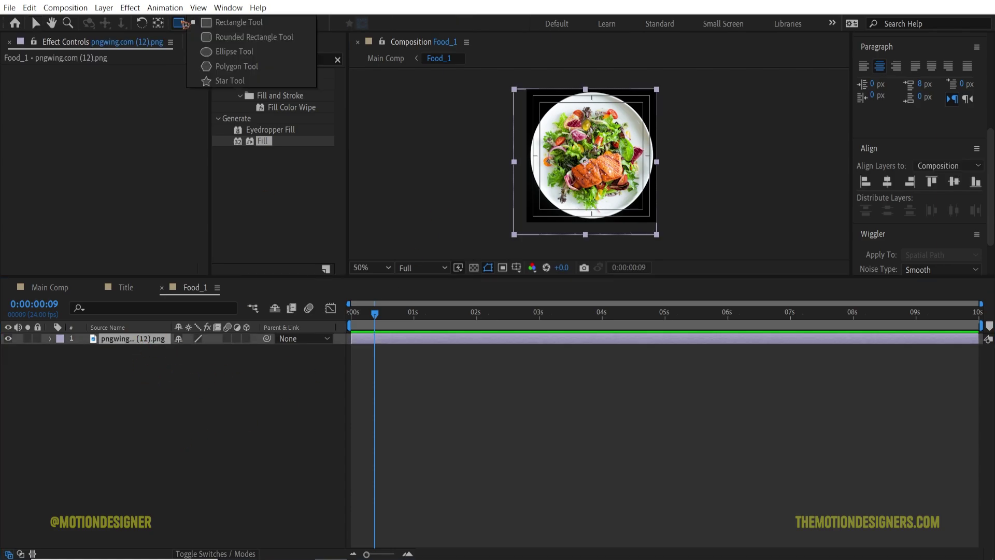
click(252, 54)
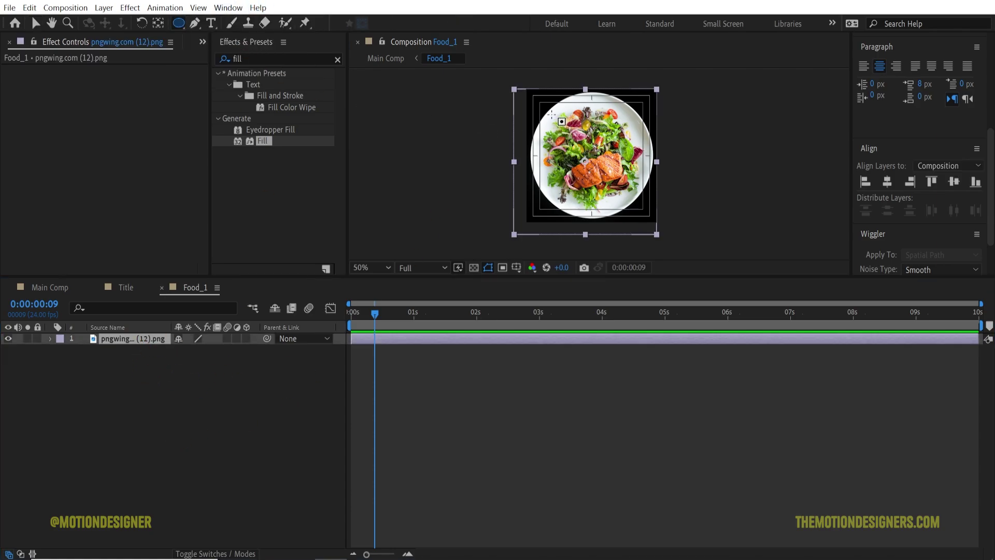
drag(551, 114, 639, 217)
key(space)
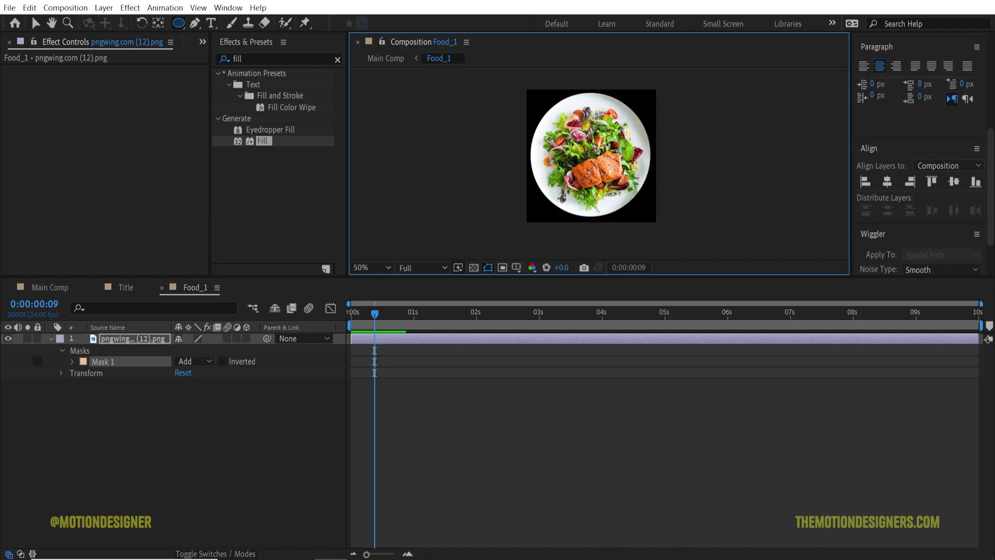
key(v)
key(space)
Step: Set the plate mask's Mask Feather to 10 pixels
click(144, 342)
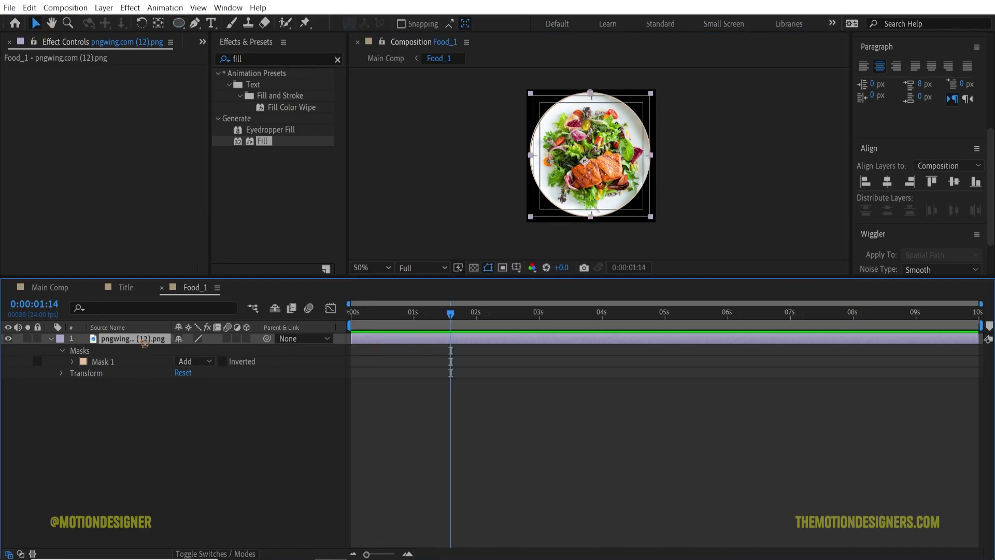
key(f)
click(190, 362)
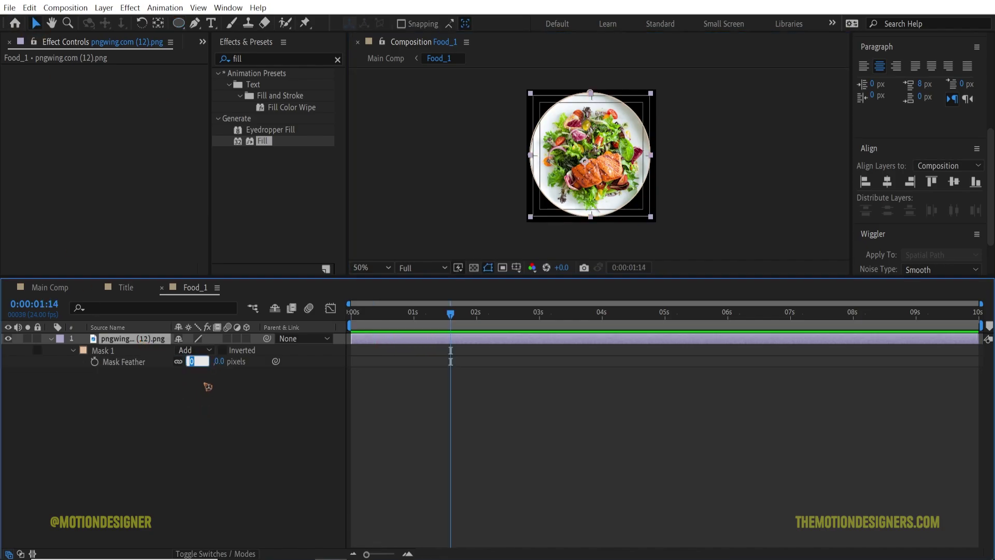
text(10)
key(Return)
click(173, 429)
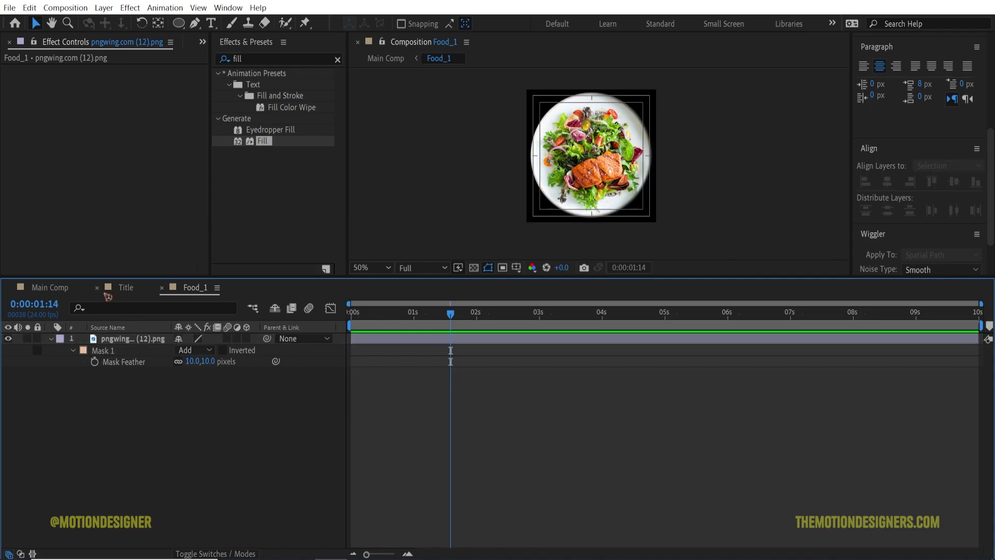
Step: Return to Main Comp and add the copied overshoot expression to Food_1's Position
click(51, 288)
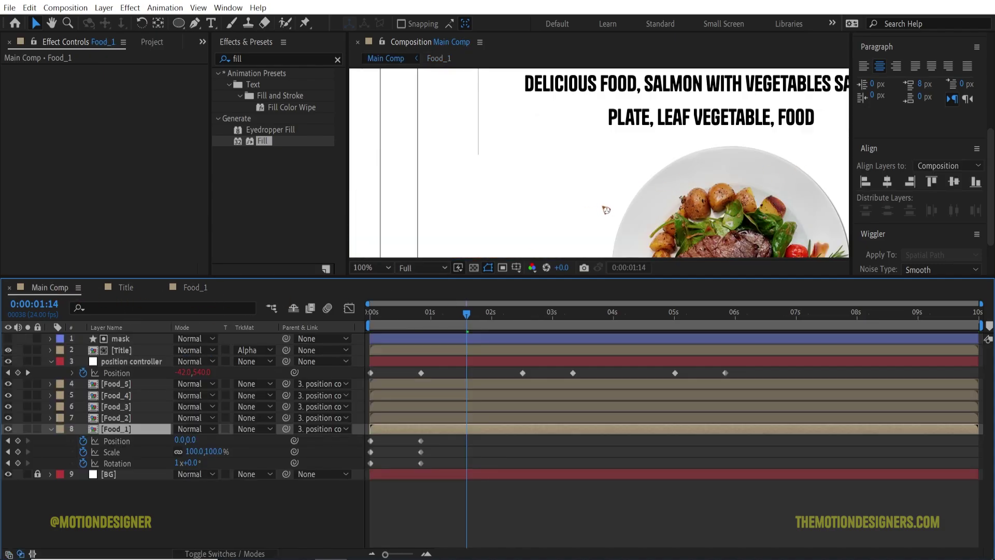
scroll(417, 159, down, 4)
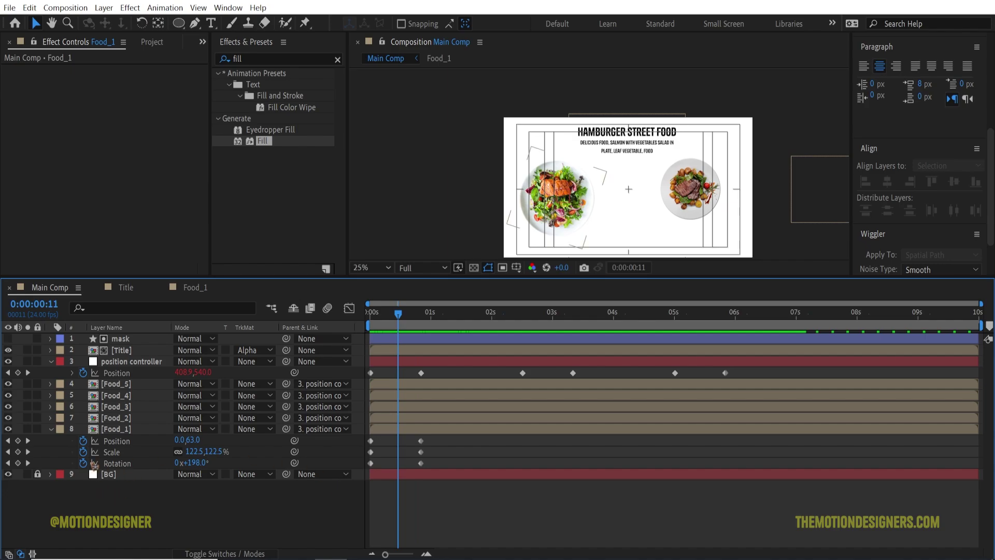
alt+click(84, 441)
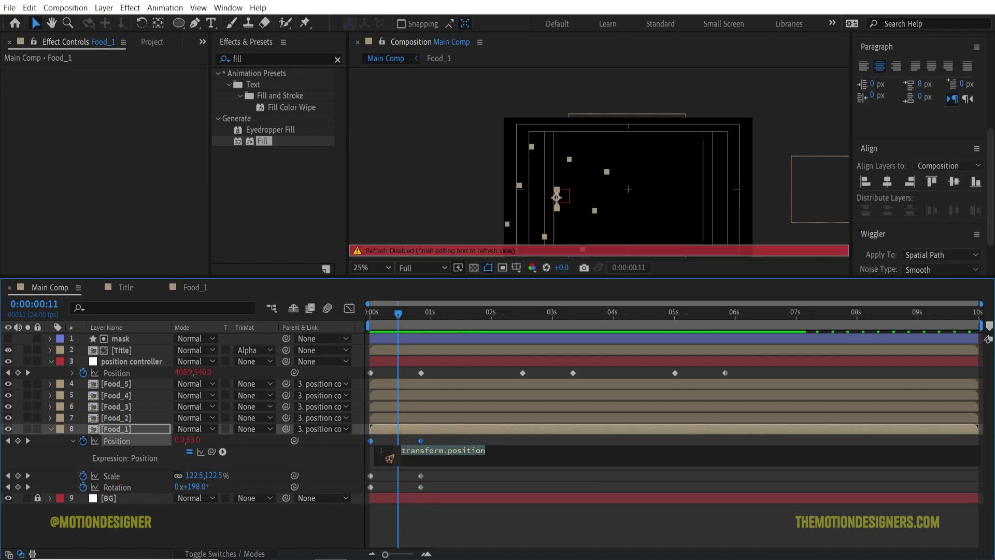
key(ctrl+v)
click(154, 526)
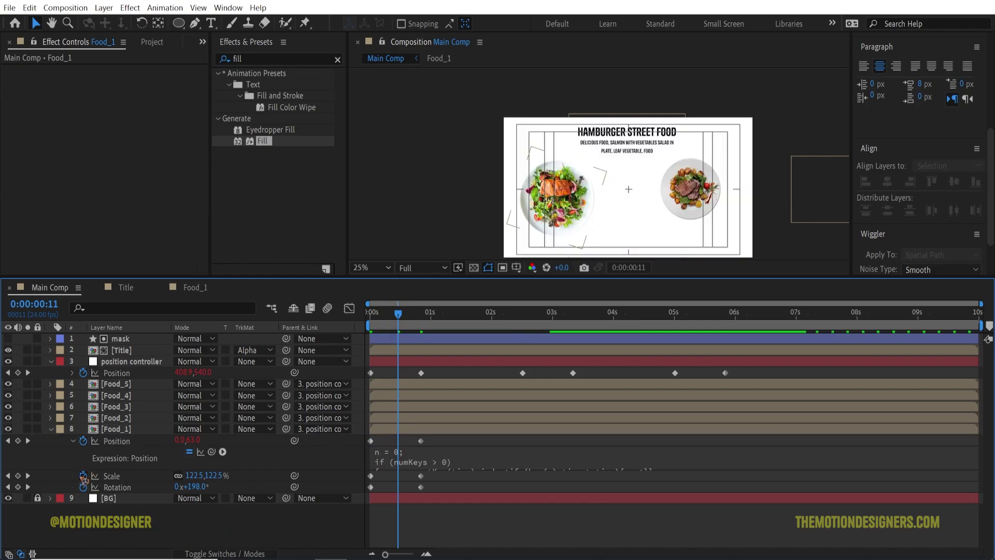
Step: Add the same copied expression to Food_1's Scale and Rotation
alt+click(84, 476)
key(ctrl+v)
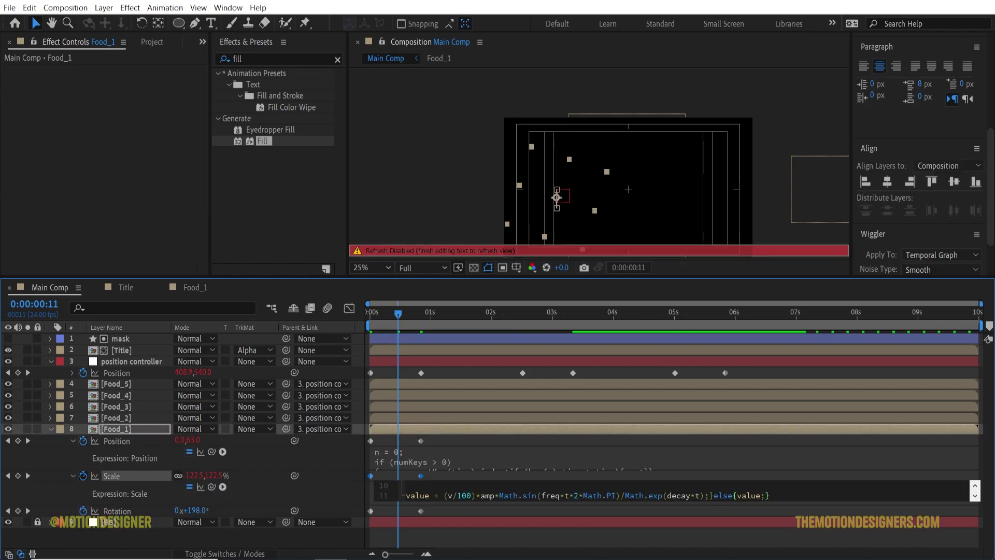
click(93, 523)
alt+click(84, 510)
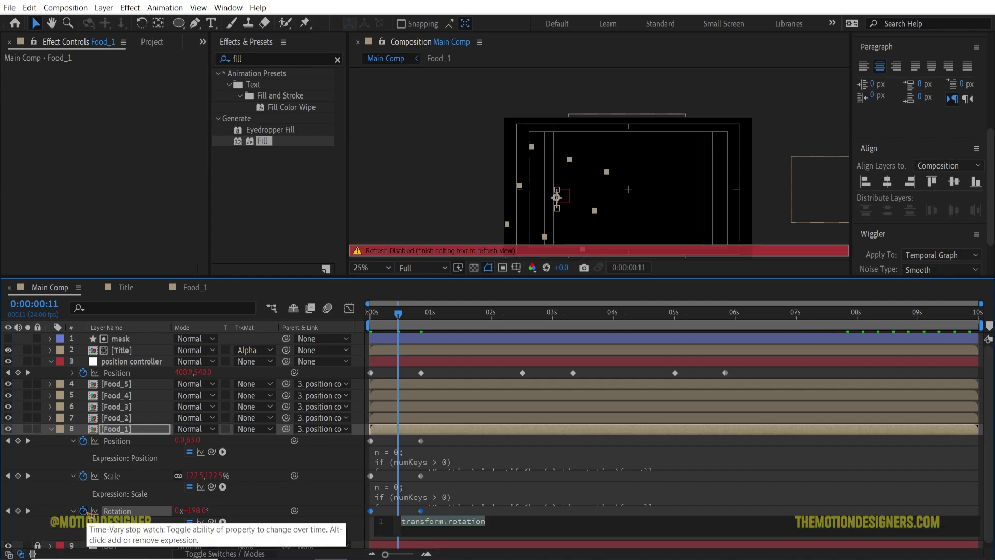
key(ctrl+v)
click(57, 467)
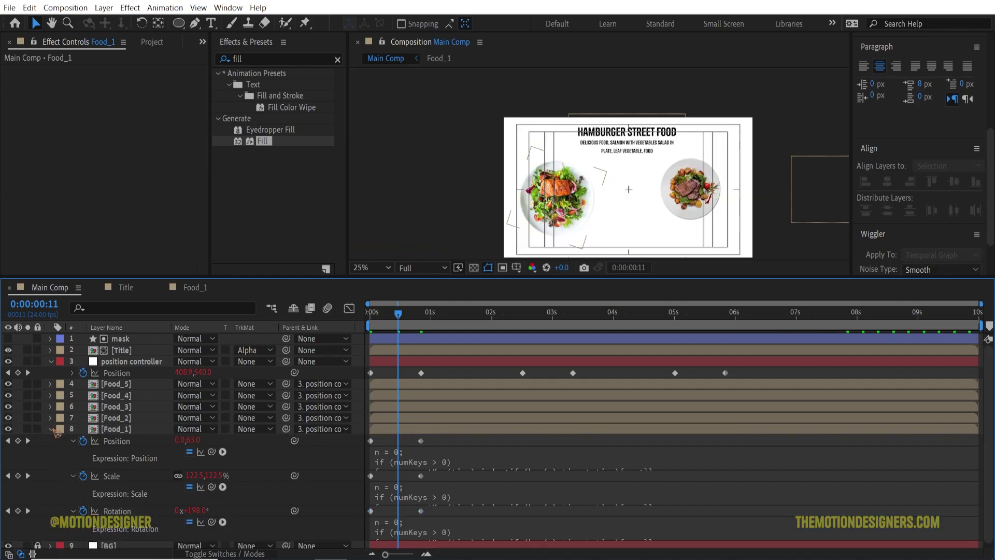
Step: Reduce Food_1 to its keyframed properties and preview the salad plate's transition, ending at 0:00:00:20
click(51, 429)
click(395, 432)
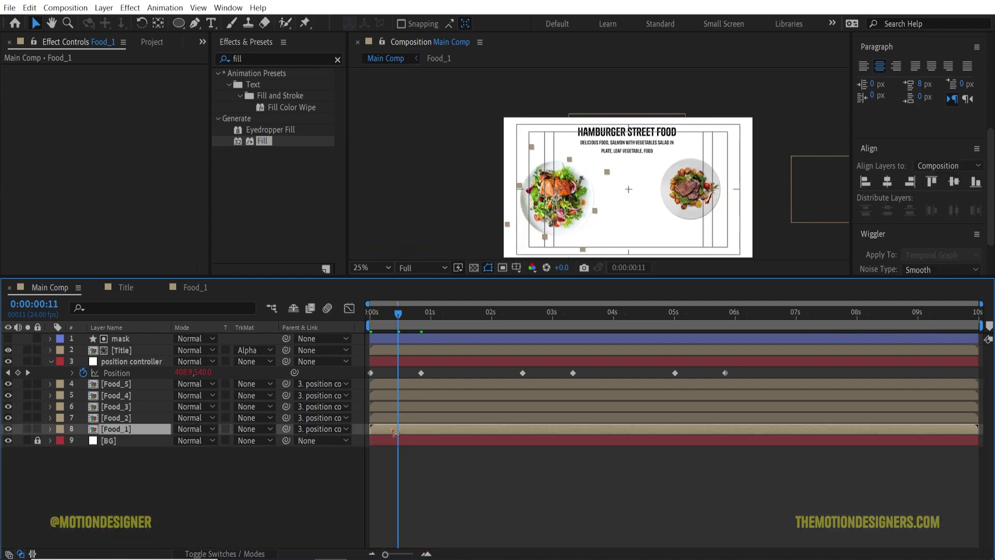
key(u)
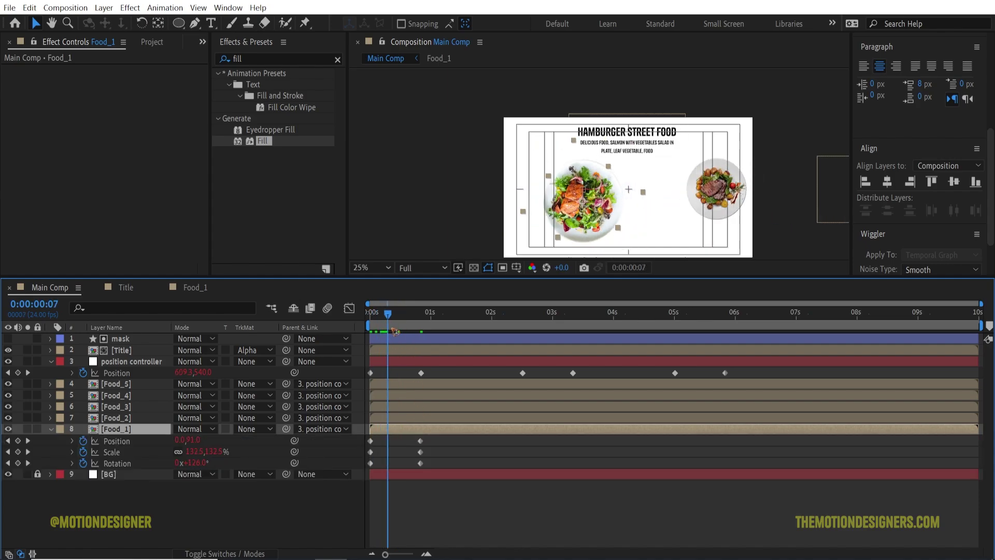
key(space)
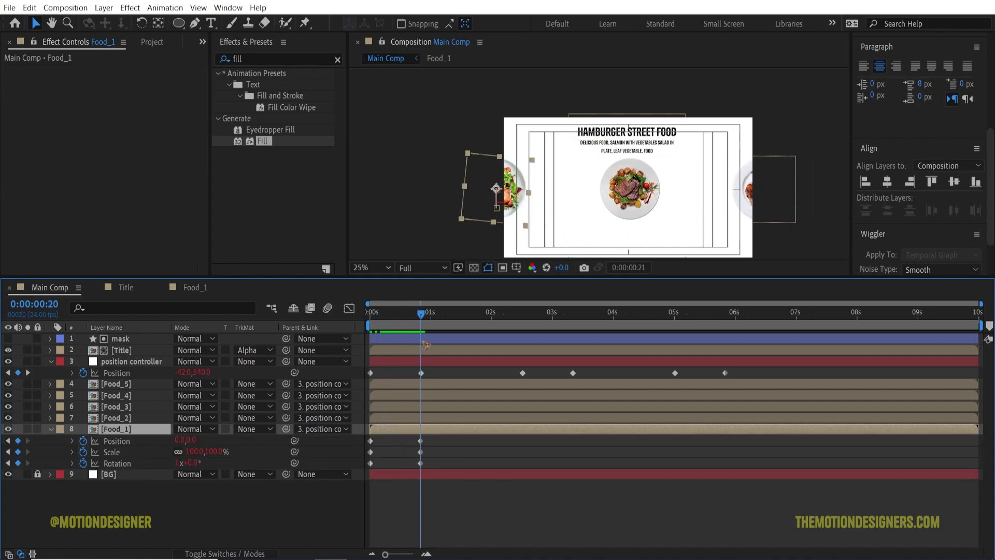
Step: Reveal Food_2's Position, Scale and Rotation and start keyframes for all three at 0:00:00:00
click(132, 420)
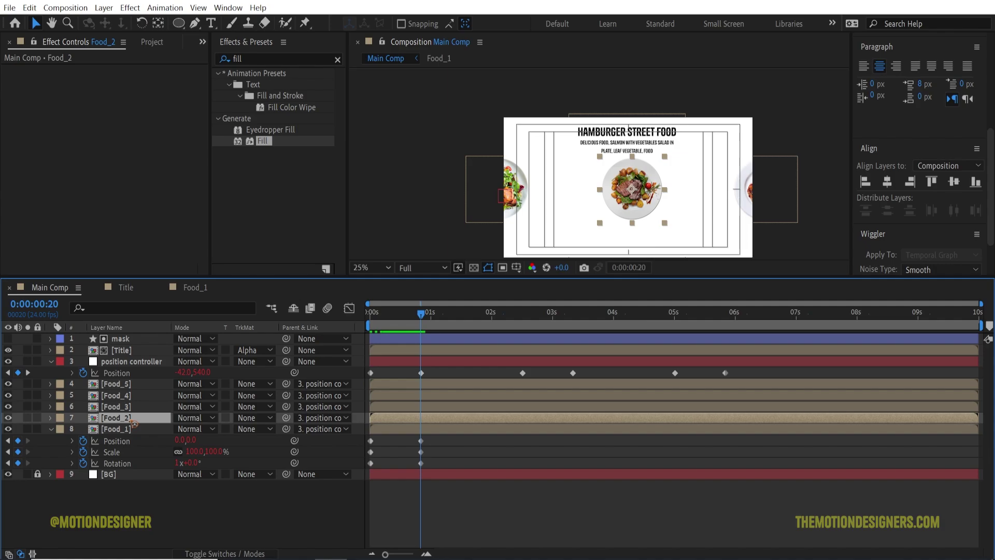
key(p)
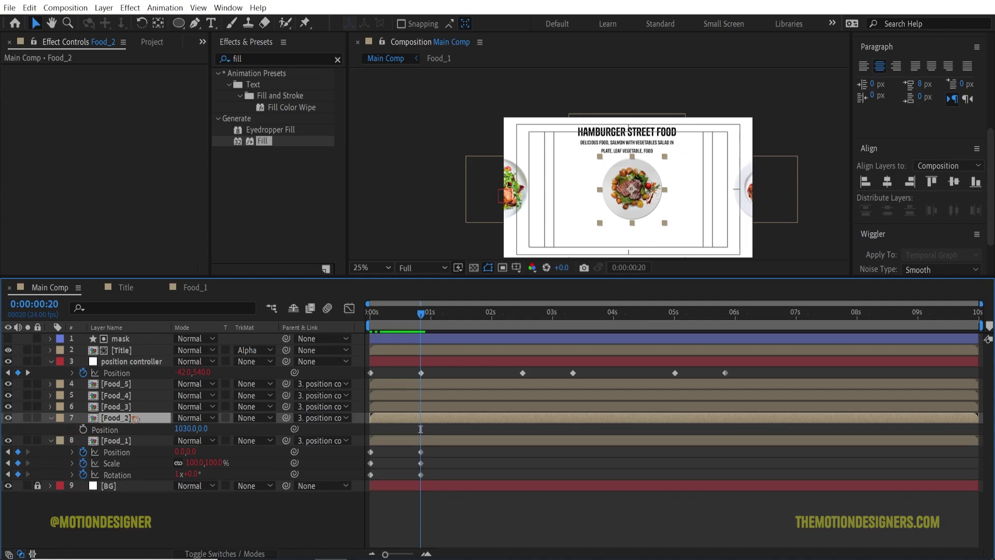
key(shift+r)
key(shift+s)
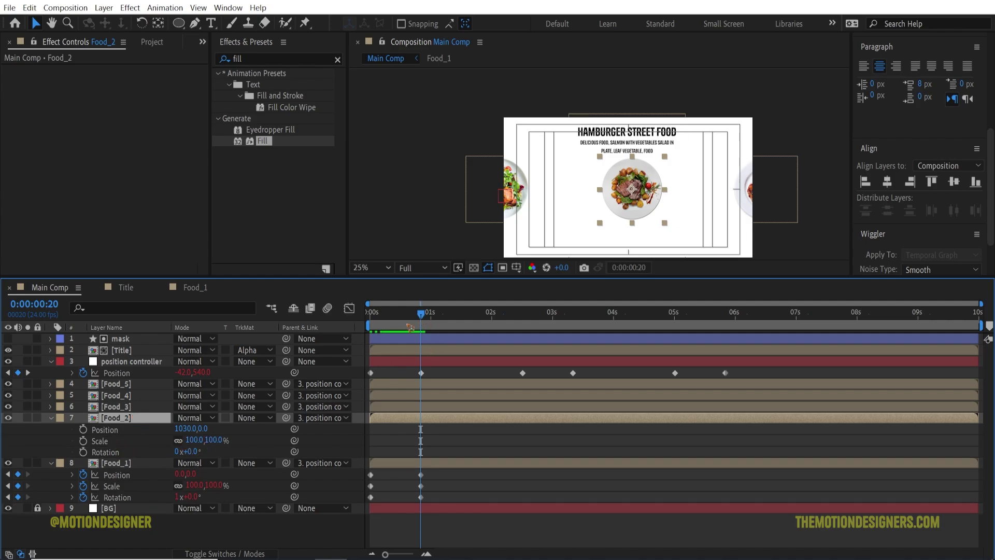
drag(410, 327, 345, 345)
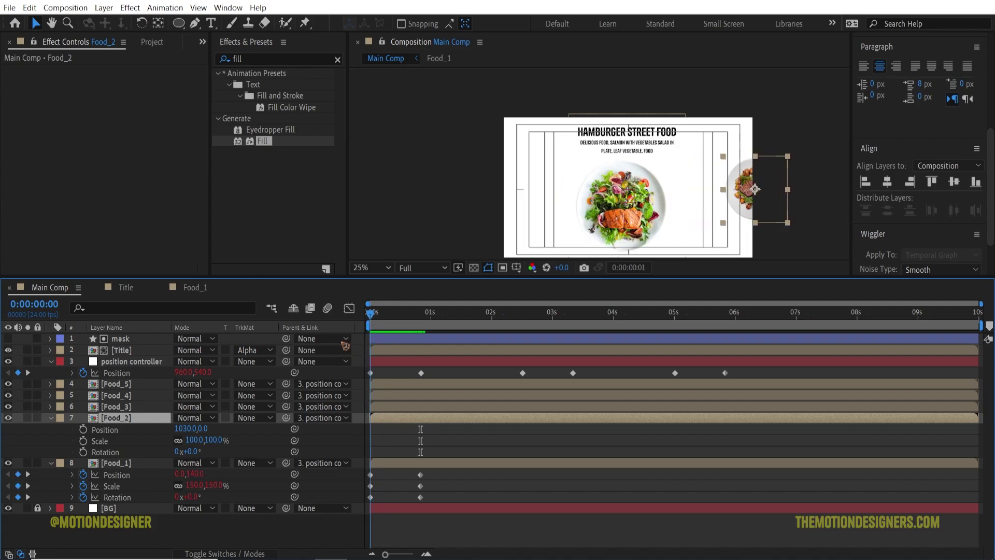
drag(83, 429, 82, 456)
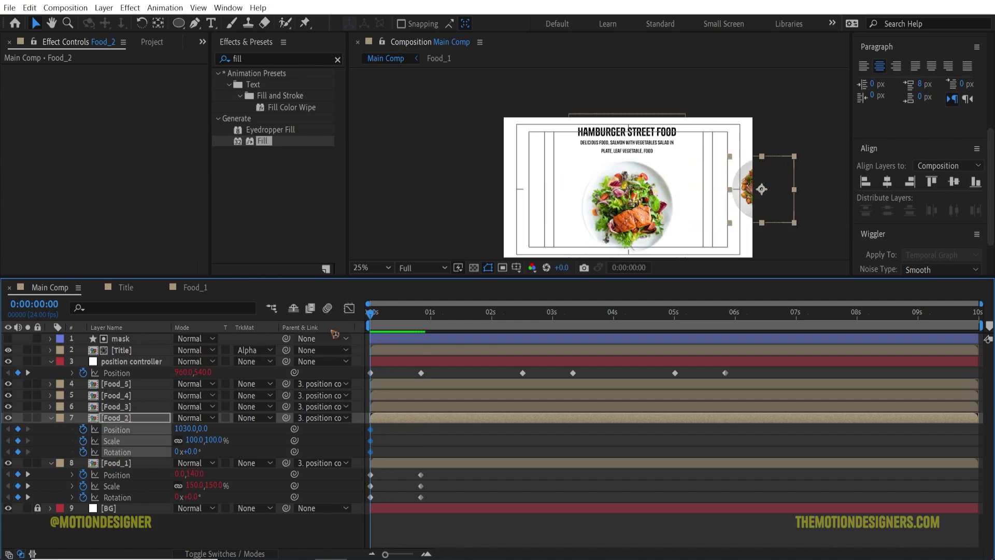
Step: At 0:00:00:20, set Food_2's Scale to 150%, its Position to 1030, 152 and its Rotation to 1x
drag(382, 323, 423, 336)
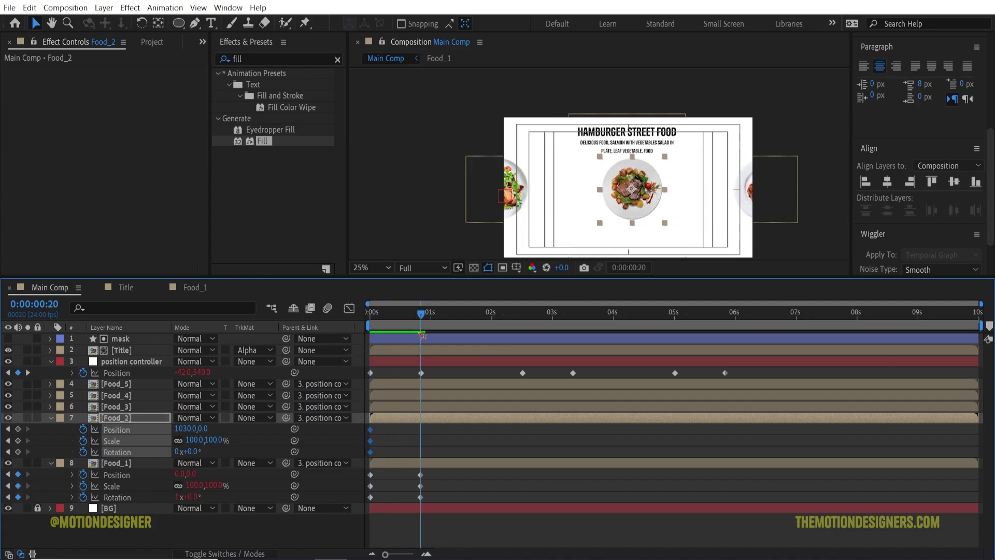
click(196, 440)
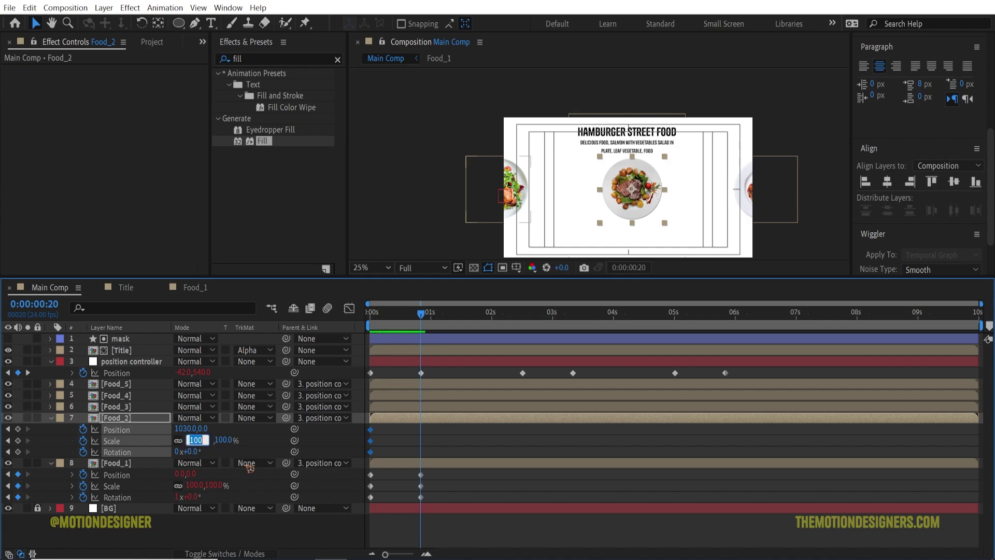
text(150)
key(Return)
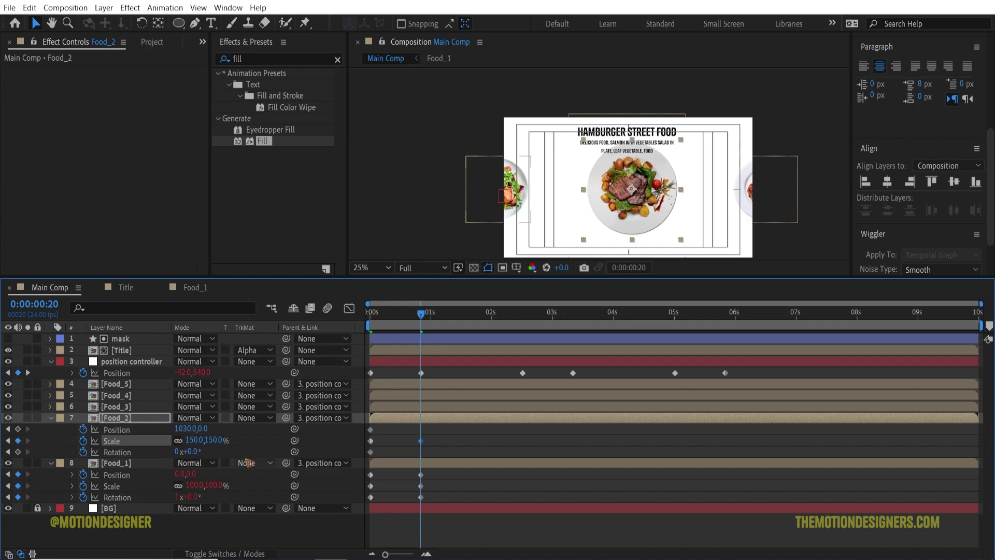
drag(204, 430, 264, 435)
drag(222, 435, 219, 437)
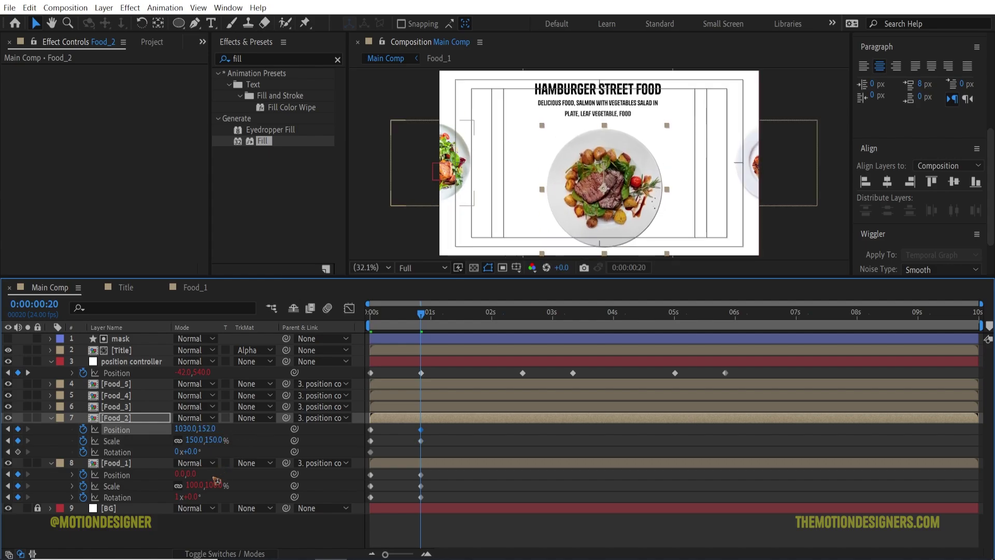
click(177, 451)
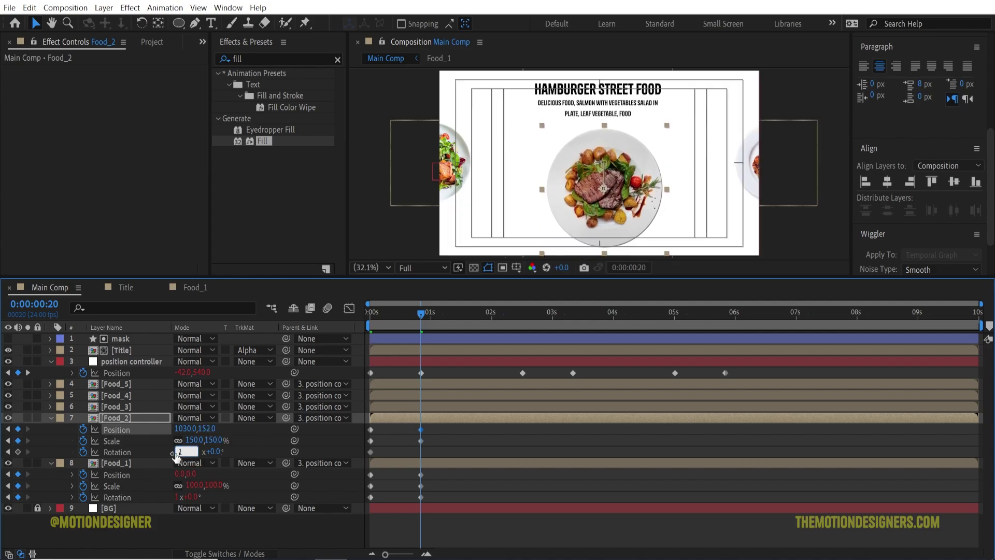
text(1)
key(Return)
Step: Add the copied overshoot expression to Food_2's Position, Scale and Rotation
alt+click(82, 429)
key(ctrl+v)
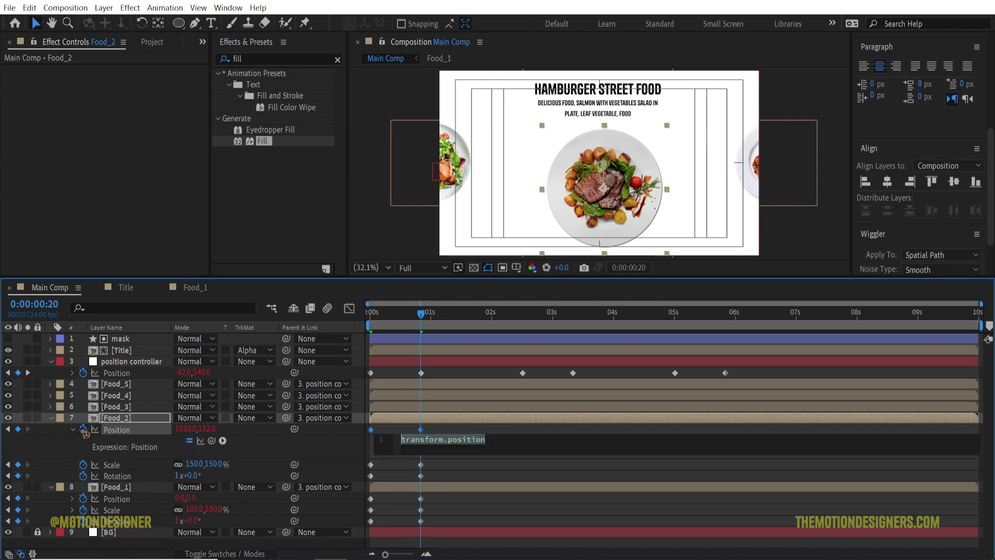
alt+click(83, 464)
key(ctrl+v)
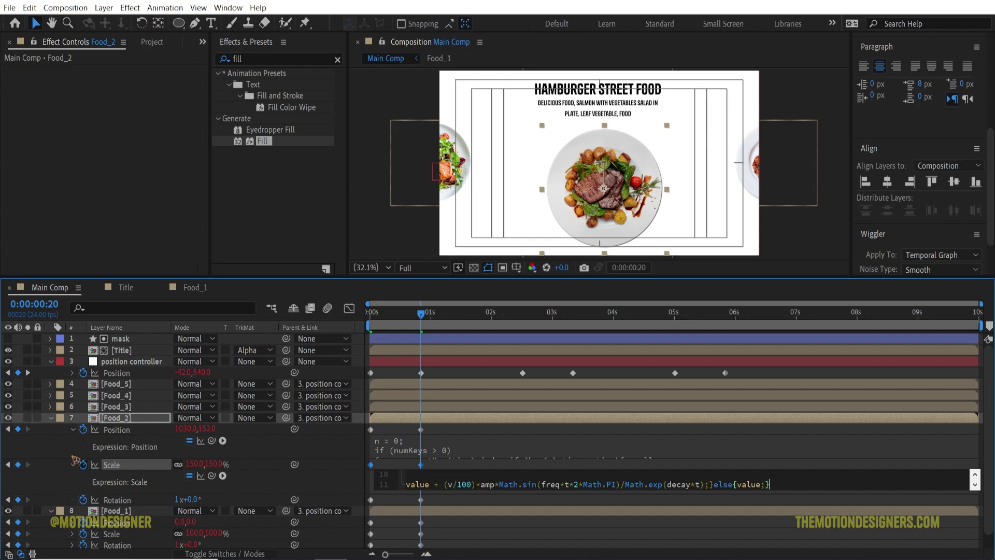
click(52, 455)
alt+click(83, 499)
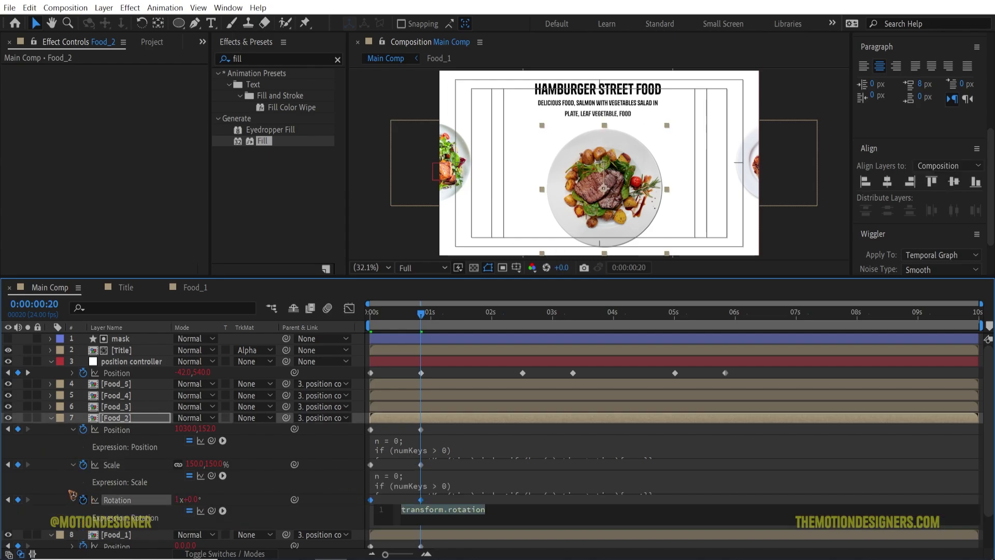
key(ctrl+v)
click(80, 443)
Step: Collapse Food_2's expressions to show only the keyframed properties and preview the steak plate's entrance from the start
click(73, 429)
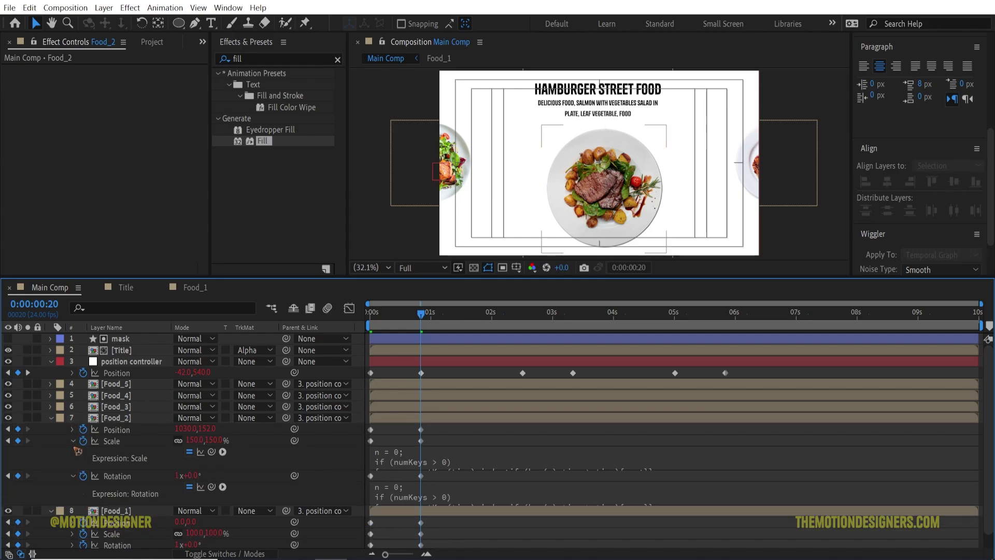
click(84, 465)
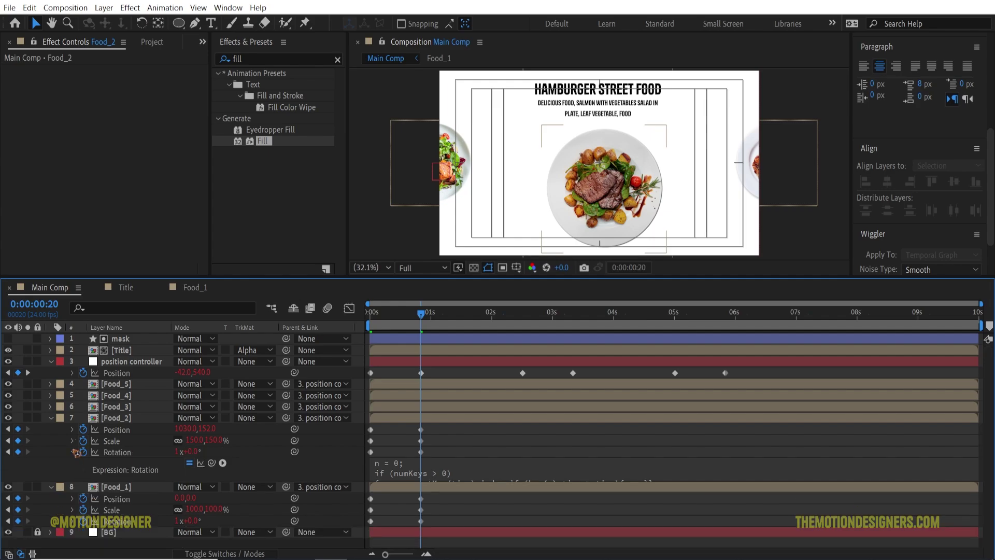
key(u)
key(space)
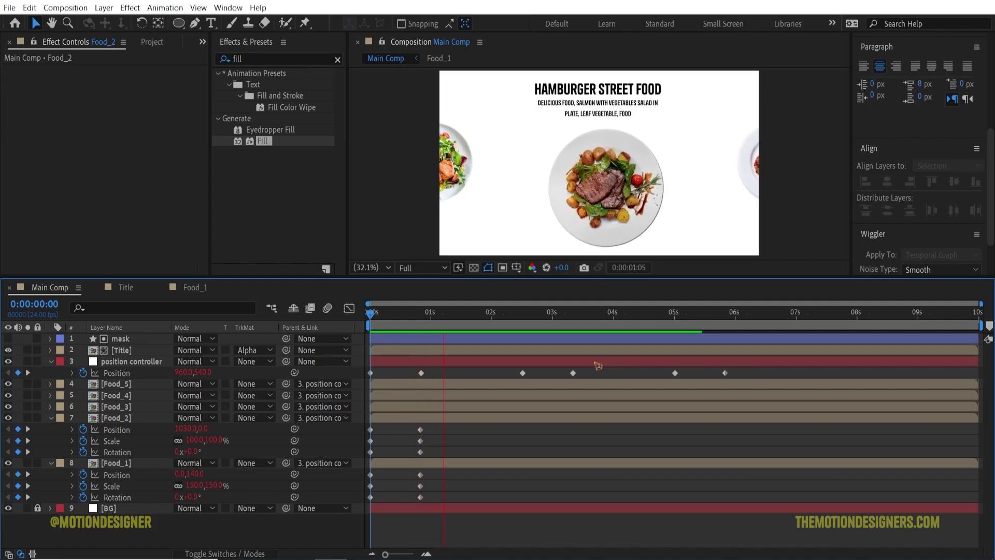
Step: At 0:00:02:12, add Position, Scale and Rotation keyframes with the current values on Food_2 and Food_1
click(385, 332)
drag(385, 331, 528, 366)
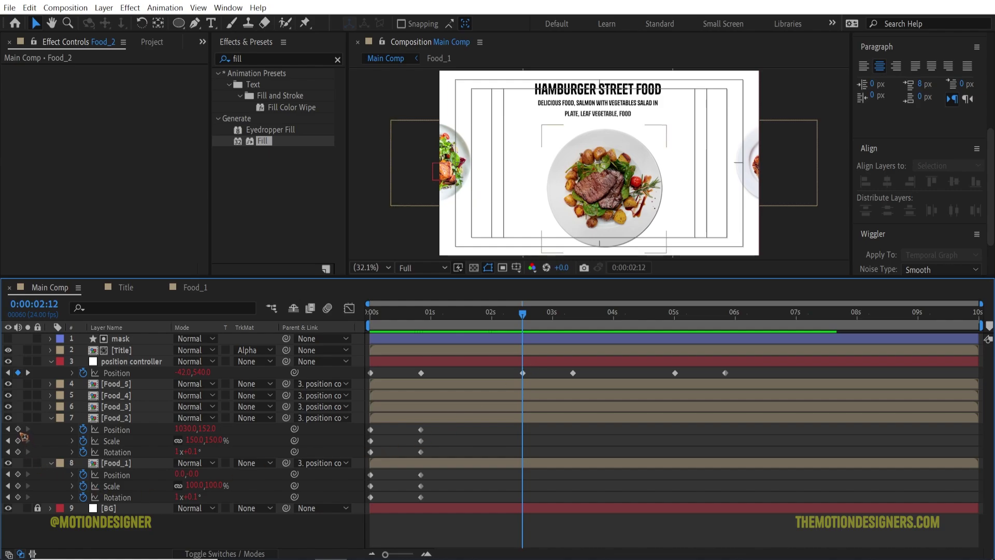
click(18, 429)
click(18, 441)
click(18, 452)
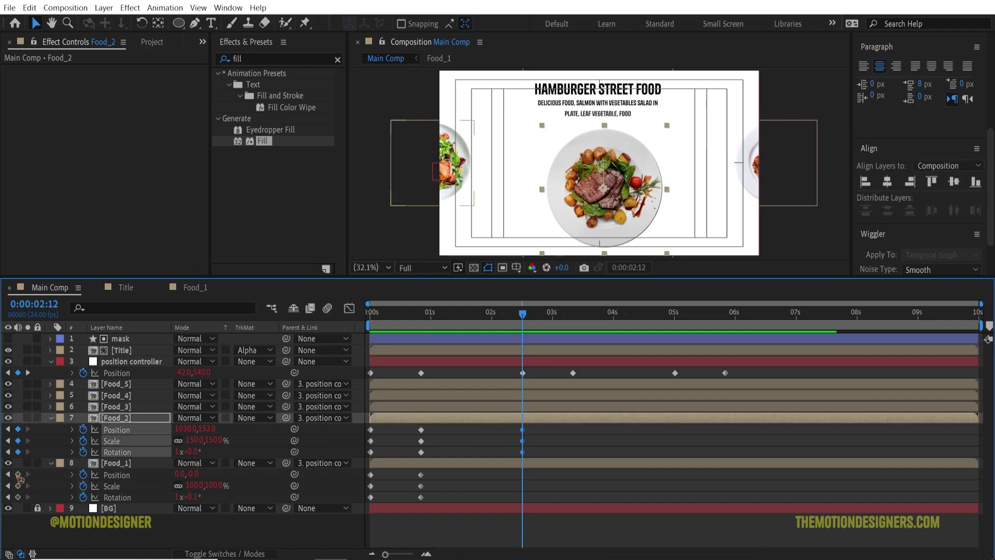
click(18, 475)
click(17, 487)
click(18, 498)
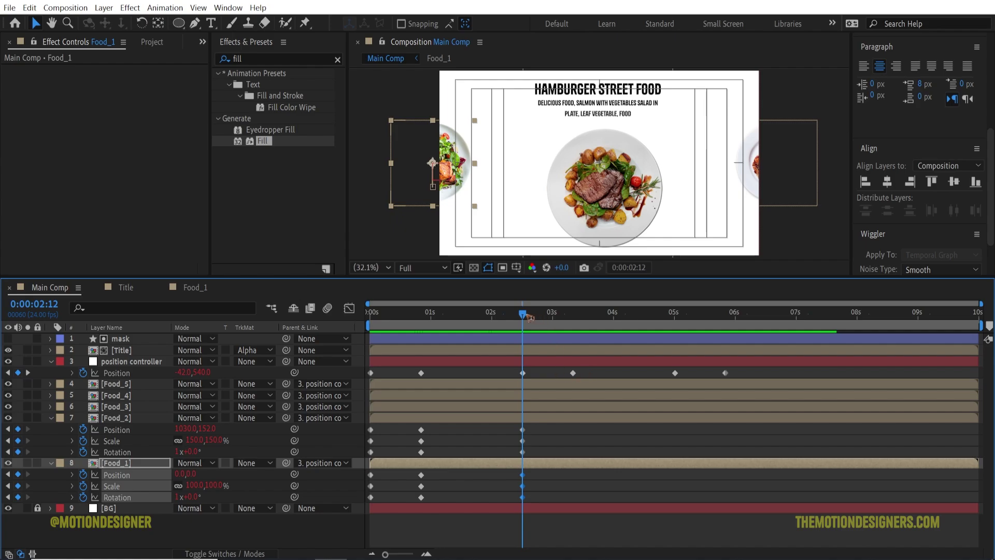
Step: At 0:00:03:08, set Food_2's Scale to 100% and its Y Position to 0
drag(529, 317, 578, 340)
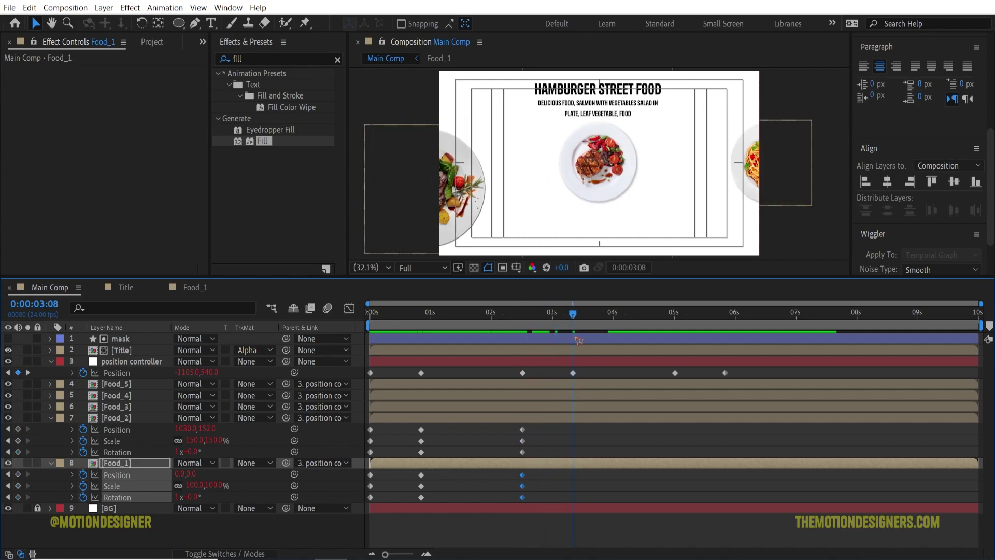
click(124, 418)
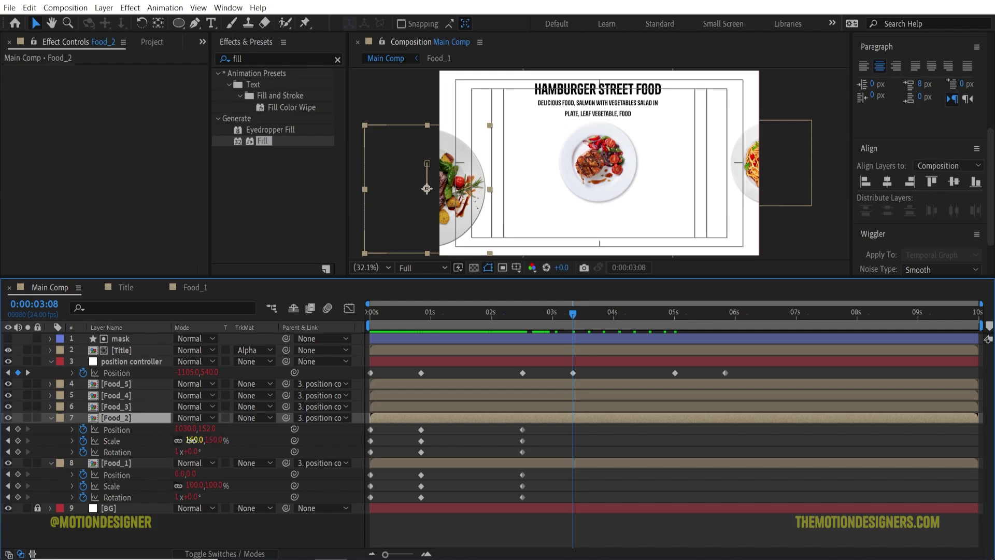
click(192, 440)
text(100)
key(Return)
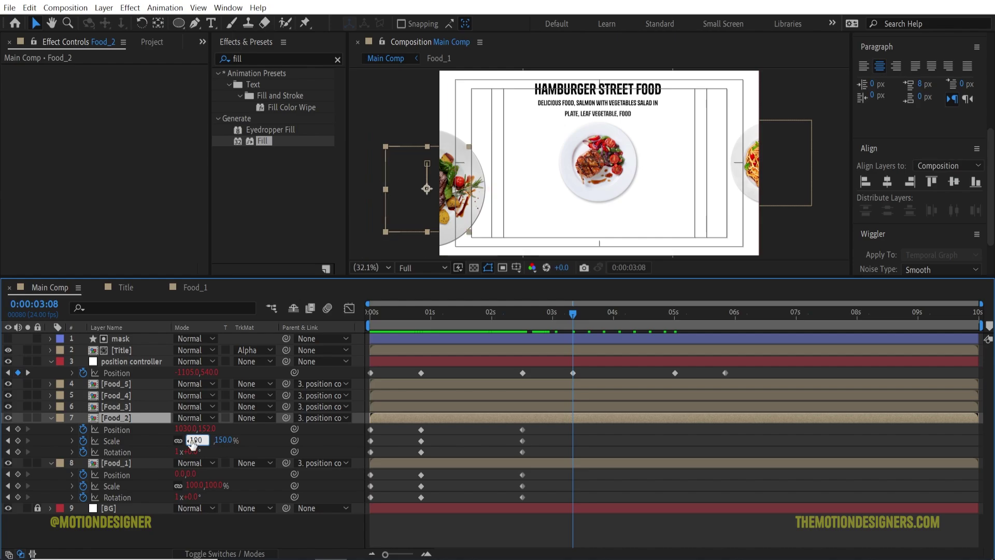
drag(371, 314, 574, 371)
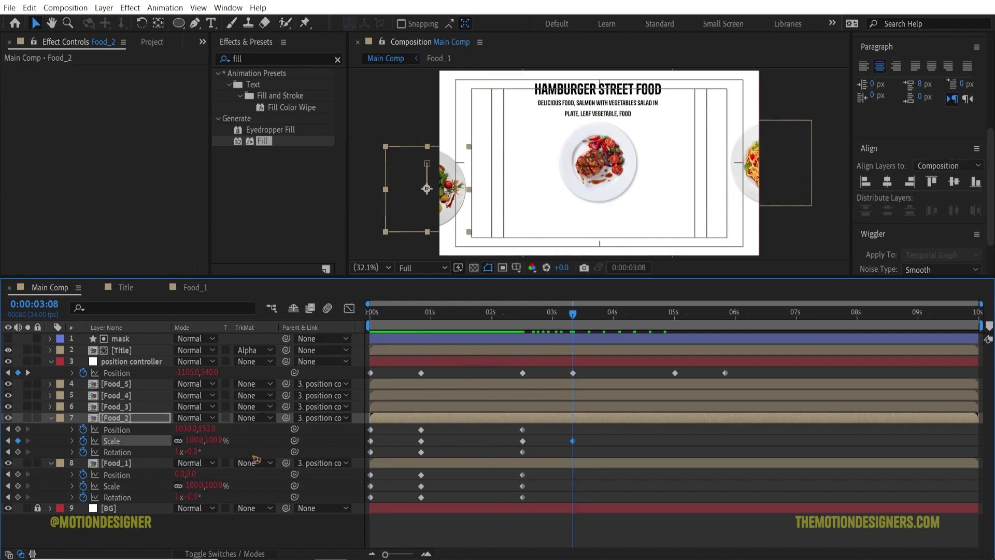
click(209, 428)
text(0)
key(Return)
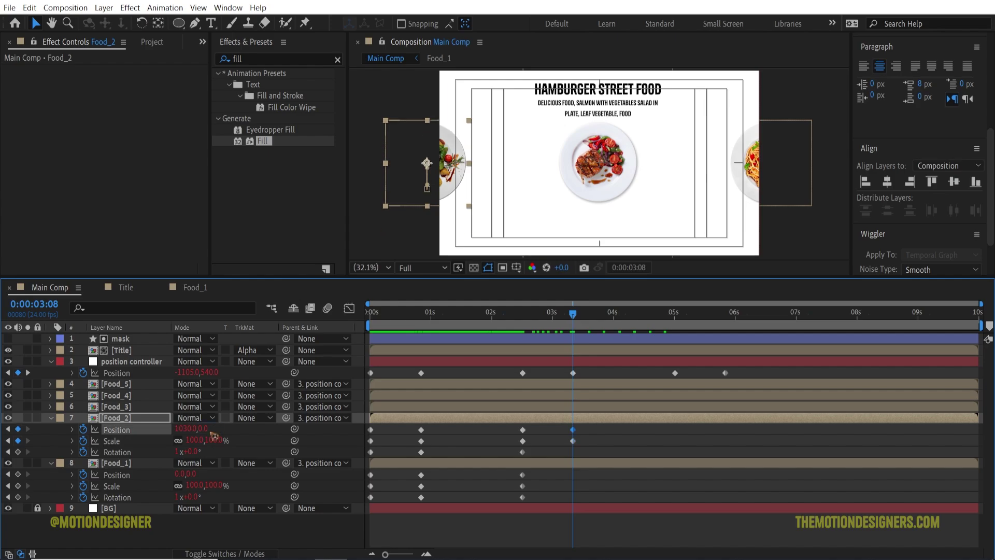
Step: Preview the composition from the start to check the steak plate moving out of the centre
drag(573, 314, 280, 358)
key(space)
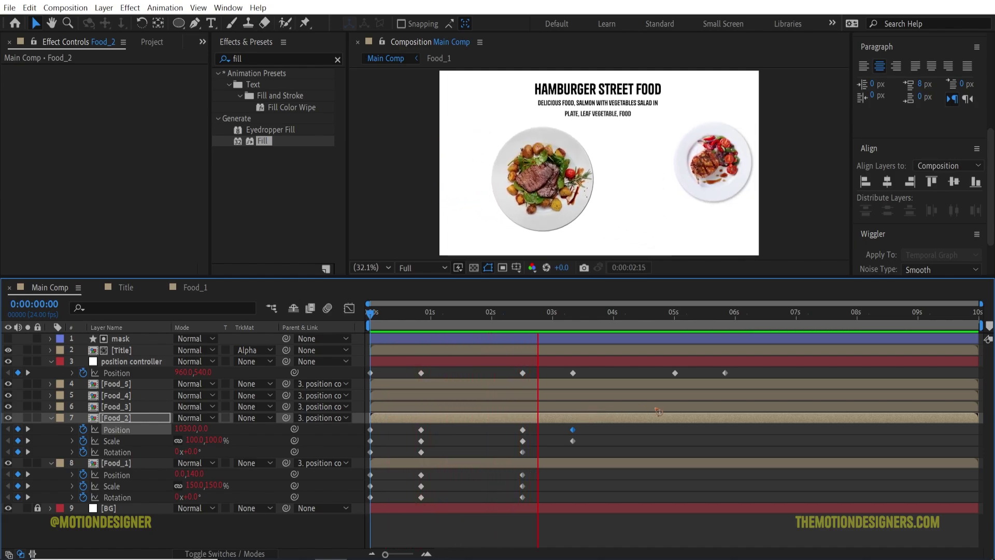
key(space)
Step: Set Food_2's Rotation to 2x at 0:00:03:08
key(j)
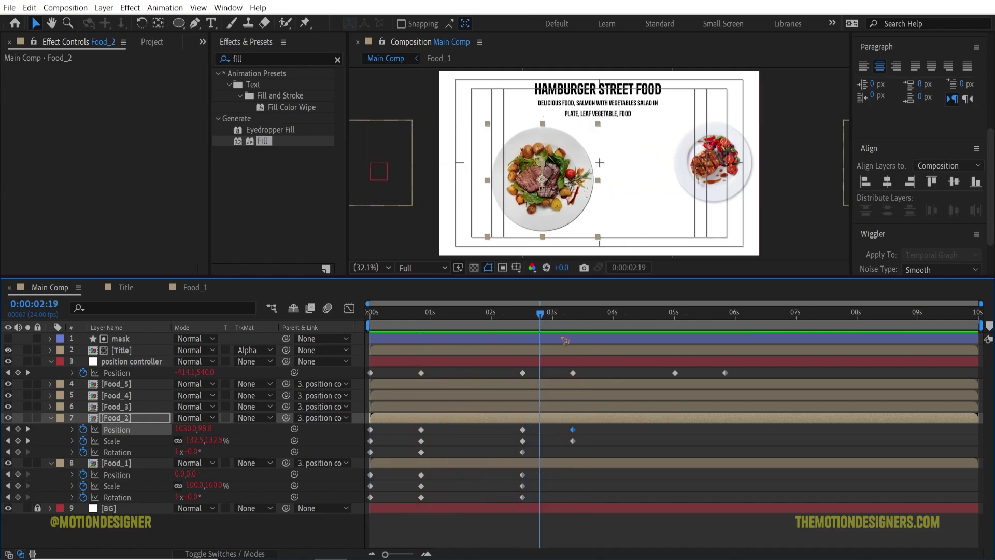
click(178, 452)
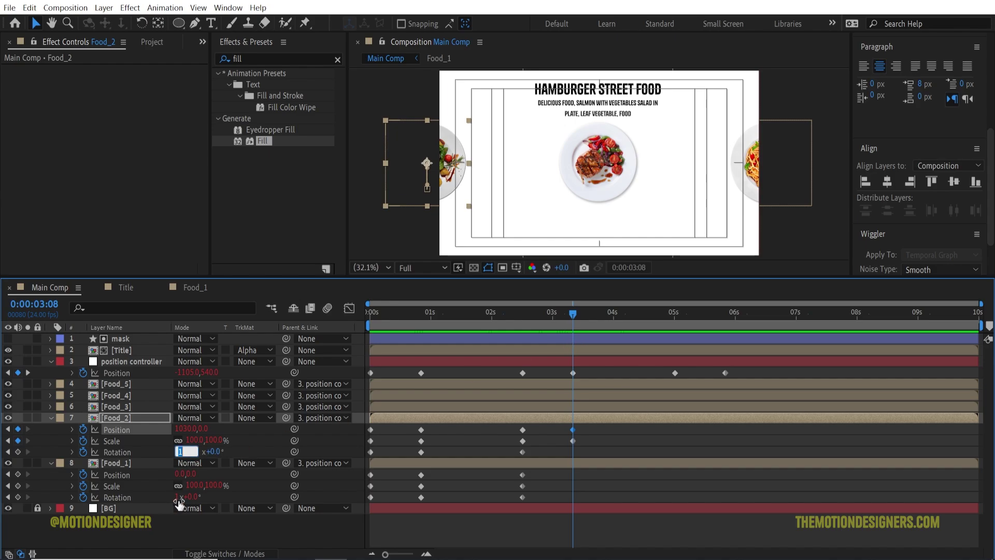
text(2)
key(Return)
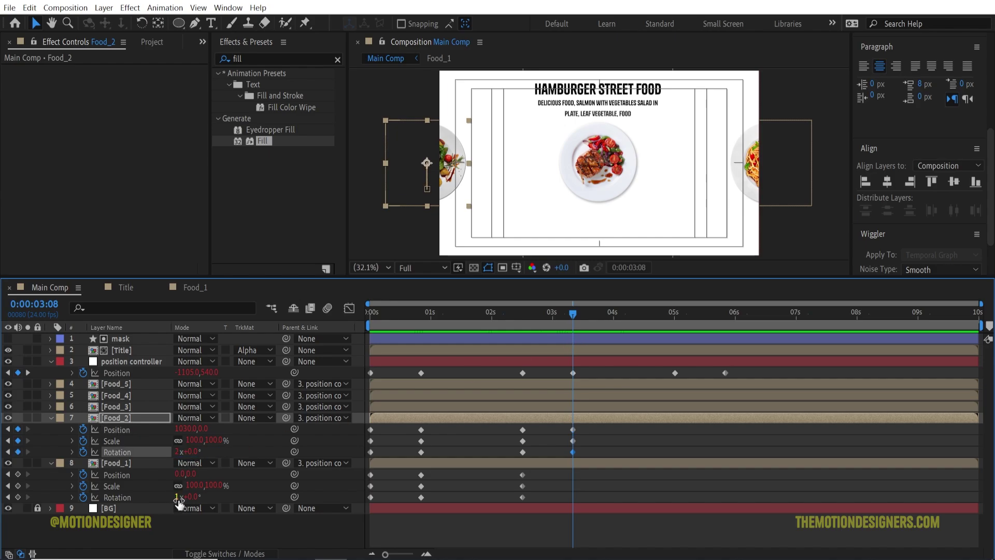
Step: Preview the animation from the start and add Position, Scale and Rotation keyframes to Food_2 at 0:00:05:00
key(Home)
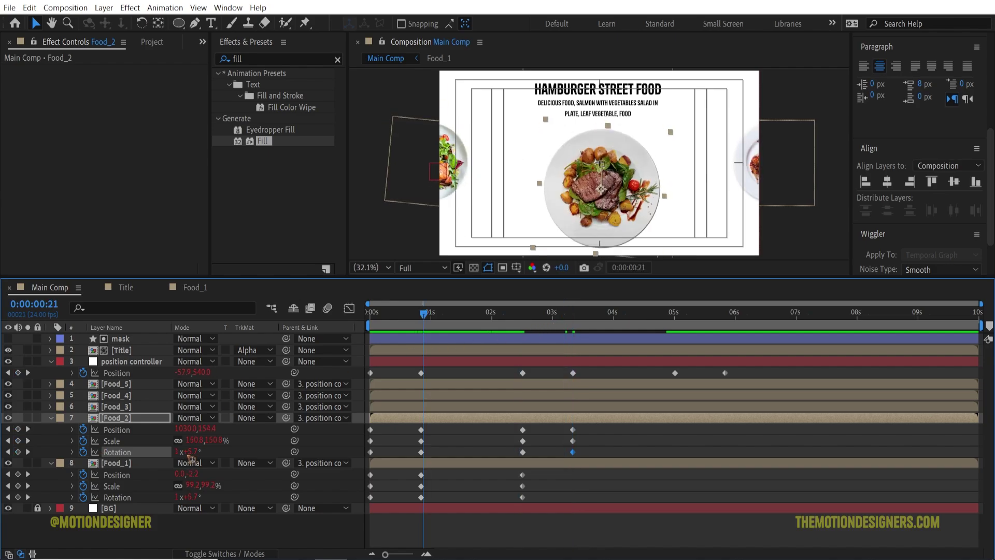
key(space)
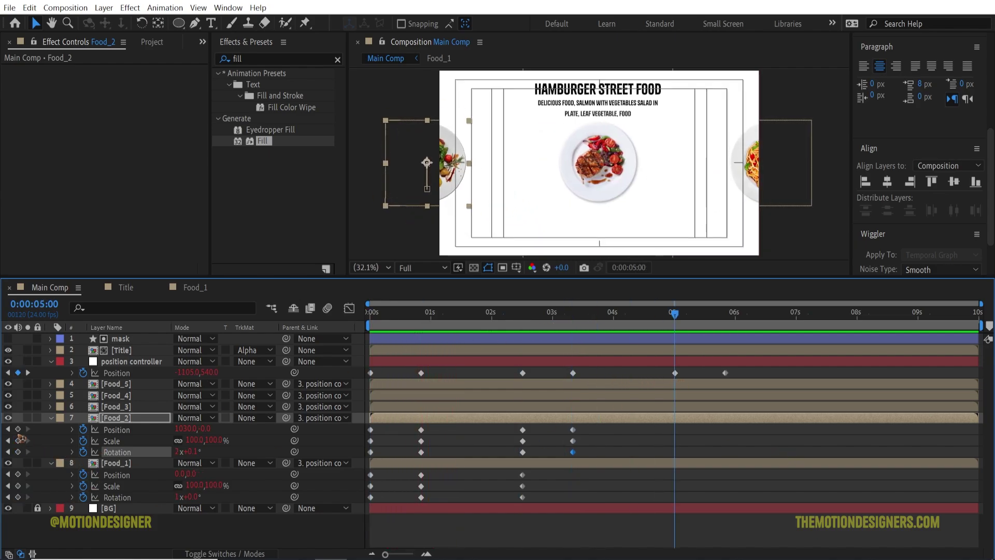
drag(18, 429, 18, 454)
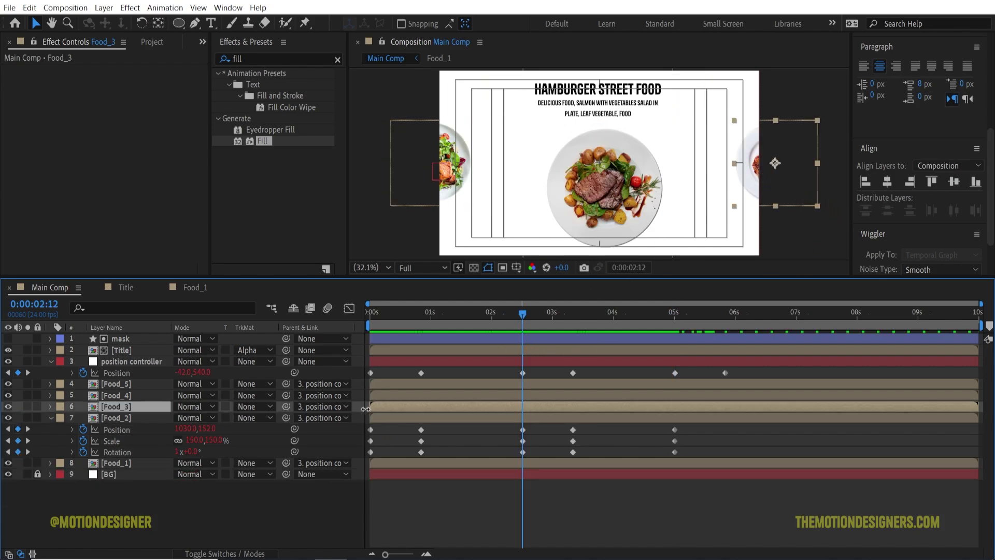
Step: Start Position, Scale and Rotation keyframes for Food_3 at 0:00:02:12 and move the playhead to 0:00:03:08
key(p)
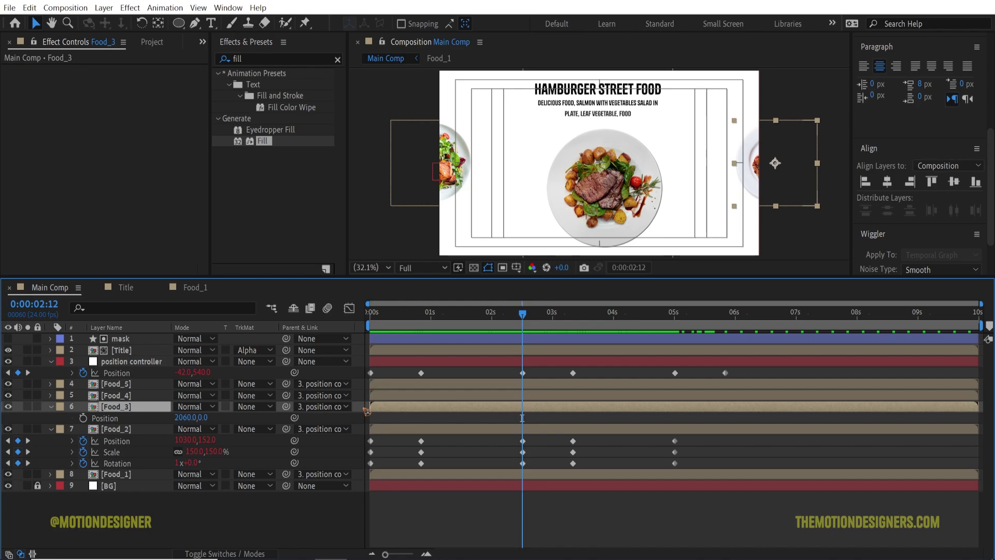
key(shift+s)
key(shift+r)
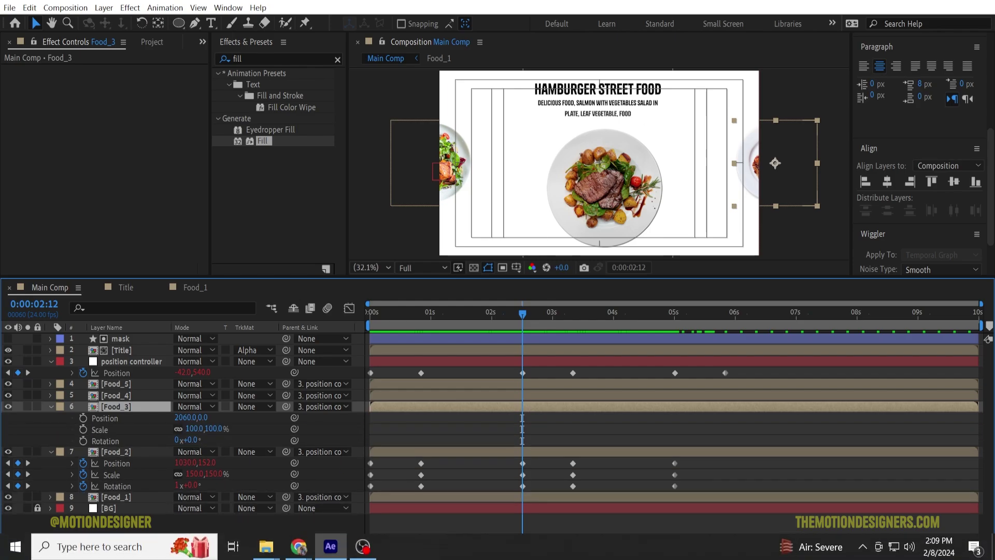
drag(84, 418, 84, 441)
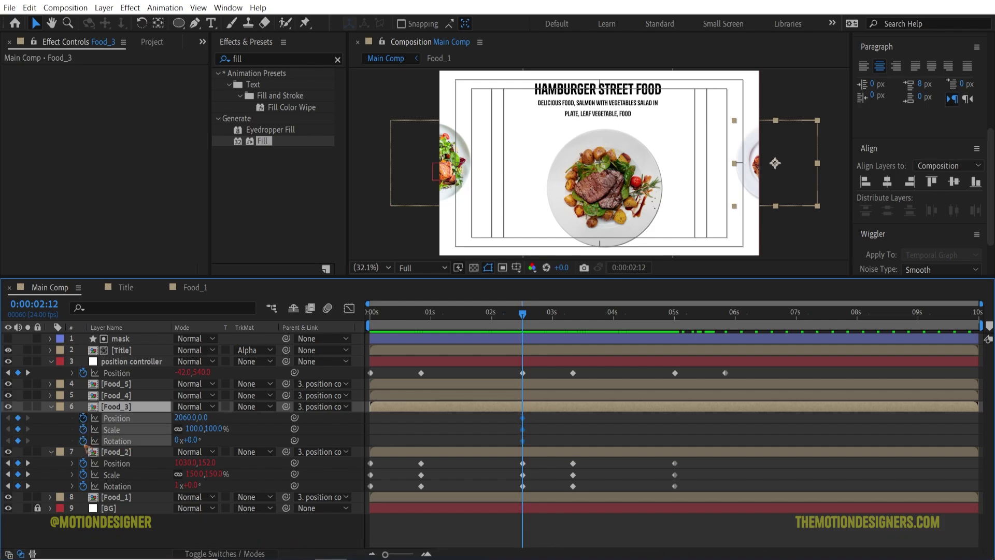
drag(529, 322, 576, 336)
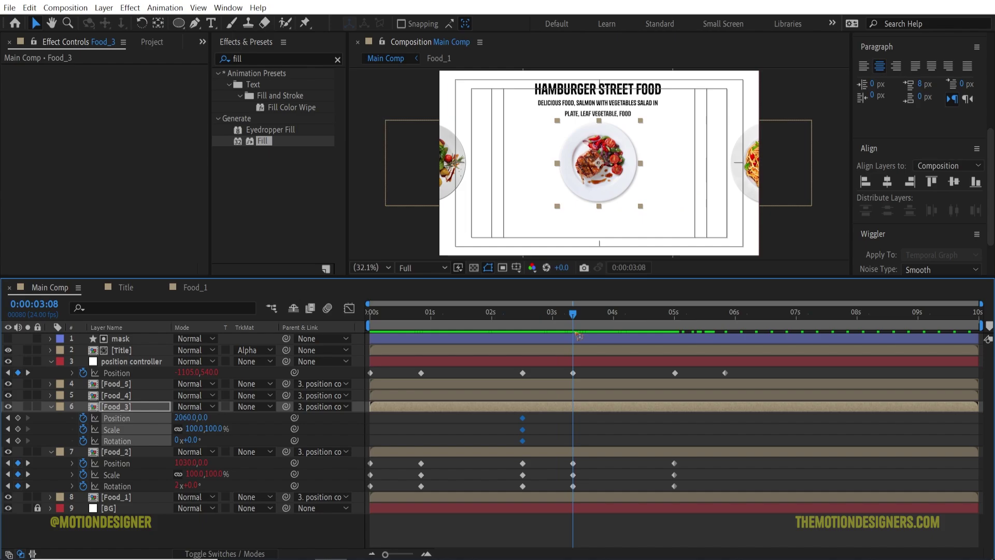
Step: Set Food_3's Scale to 150%, its vertical Position to 147 and its Rotation to 1x at 0:00:03:08
click(193, 427)
key(Return)
drag(203, 418, 293, 428)
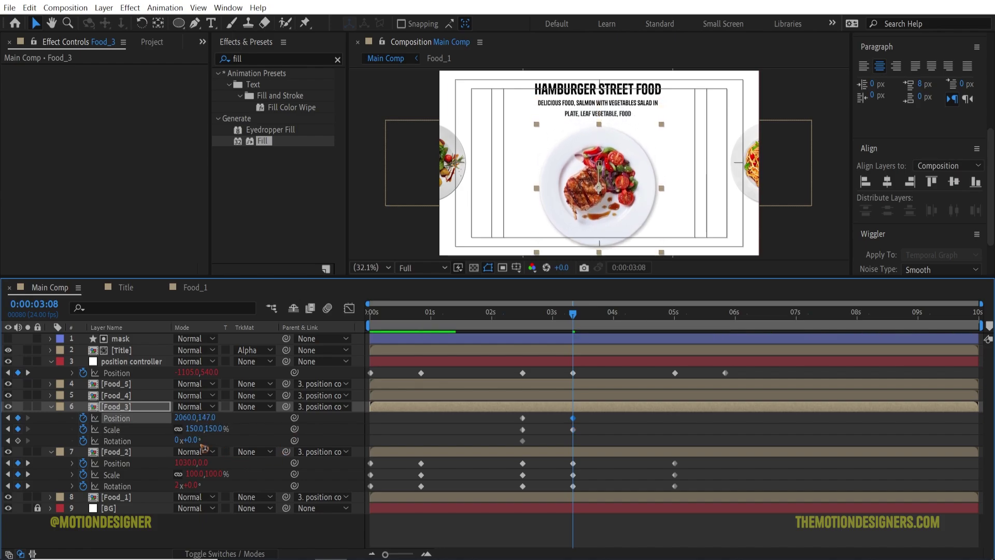
click(176, 441)
key(Return)
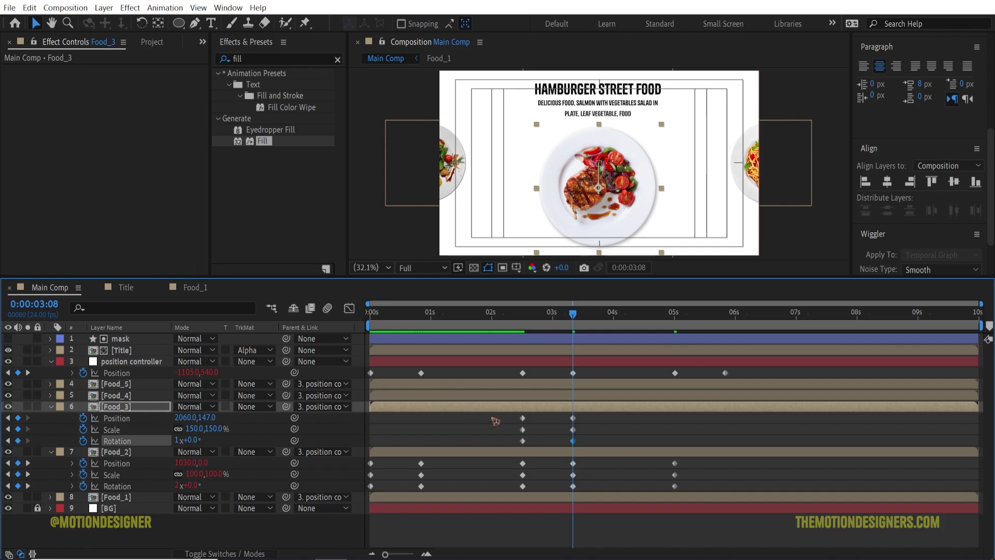
Step: Add Position, Scale and Rotation keyframes to Food_3 at 0:00:05:00 to hold its current values
key(space)
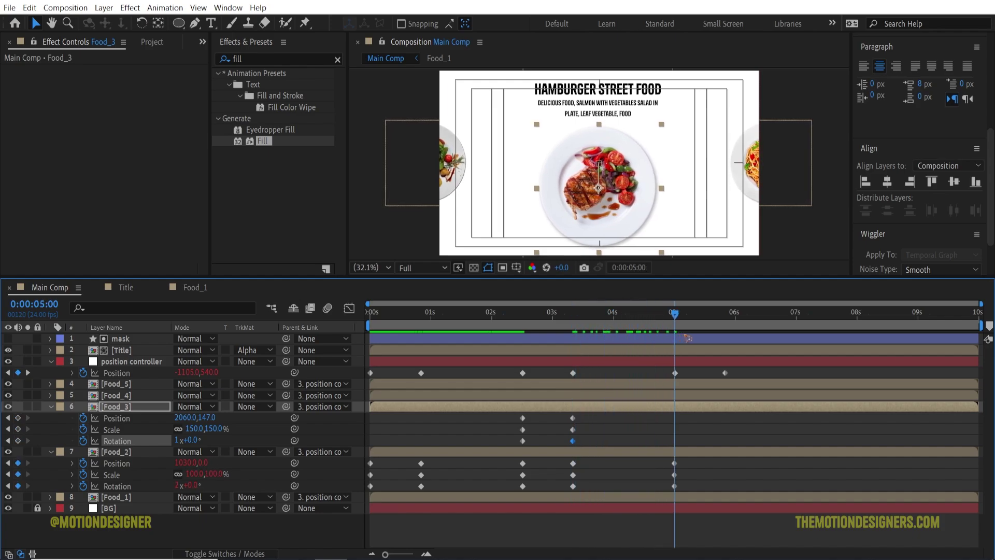
drag(18, 418, 17, 444)
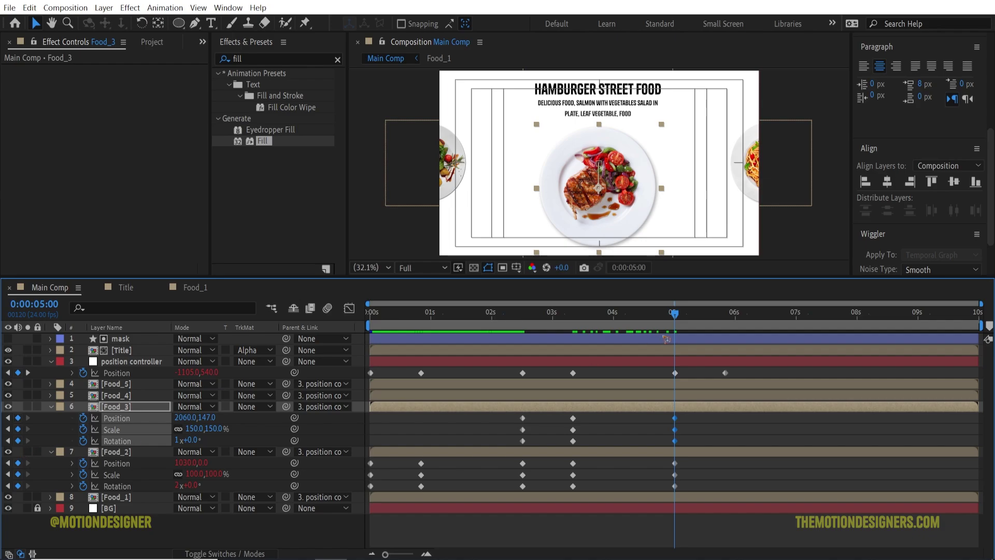
drag(677, 306, 568, 365)
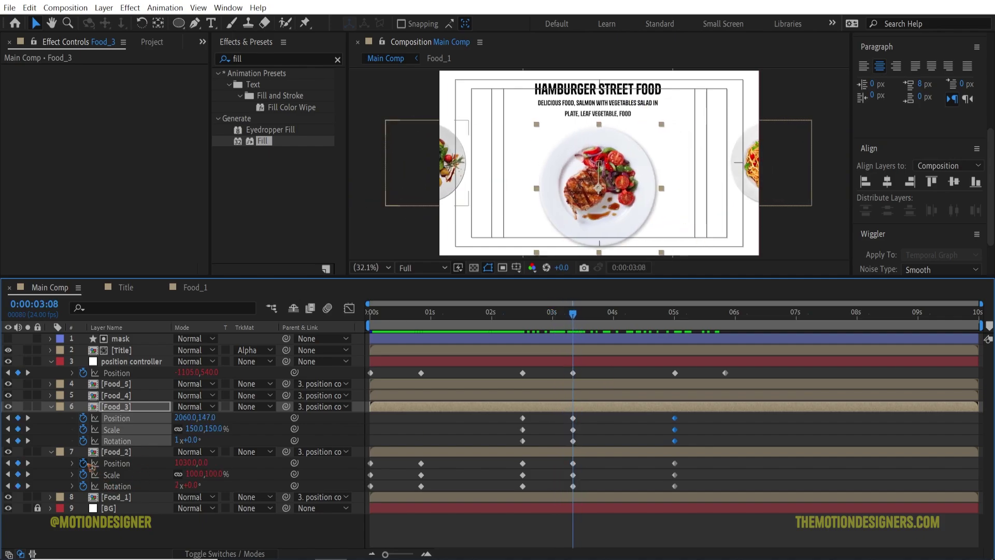
Step: Paste the copied overshoot expression onto Food_2's Position, Scale and Rotation properties
click(91, 464)
alt+click(84, 463)
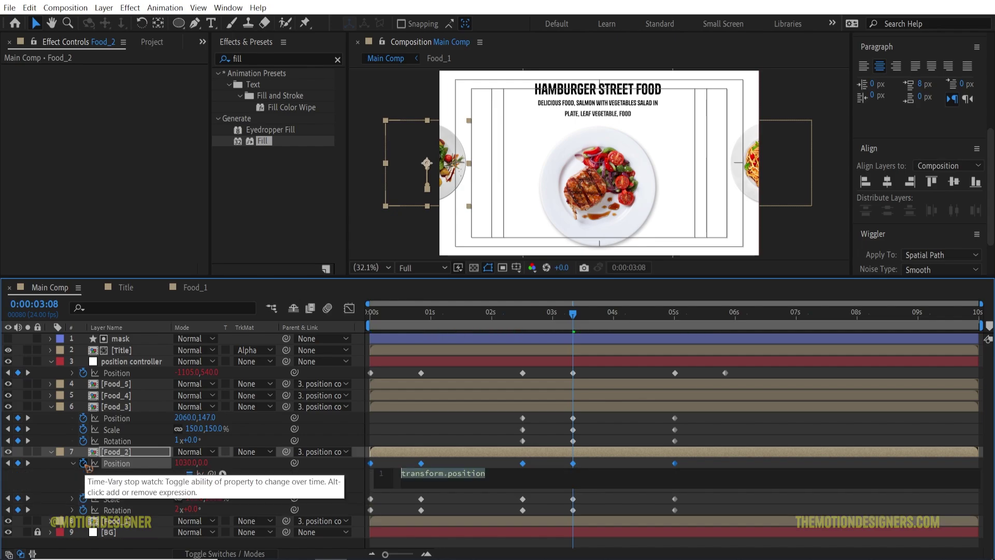
key(ctrl+v)
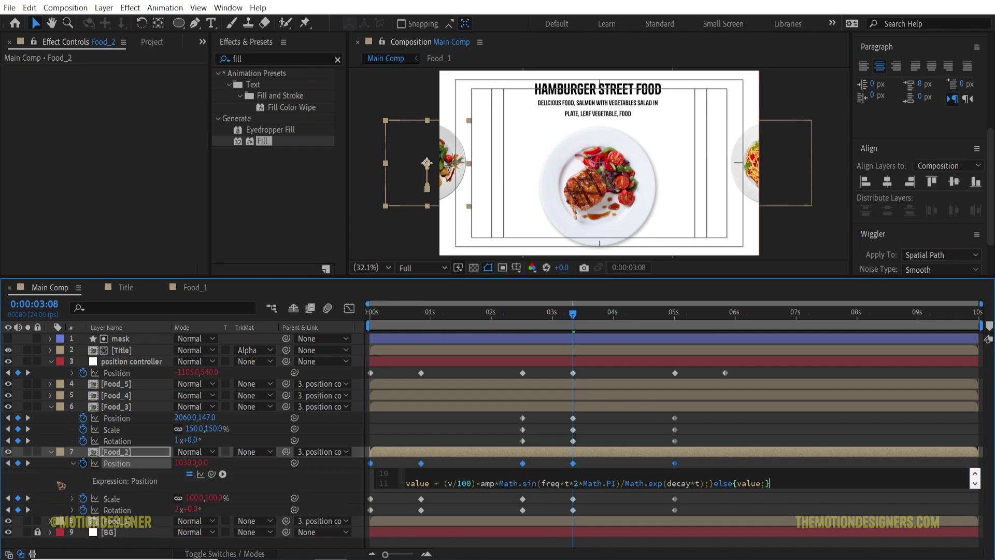
alt+click(83, 498)
key(ctrl+v)
alt+click(83, 533)
key(ctrl+v)
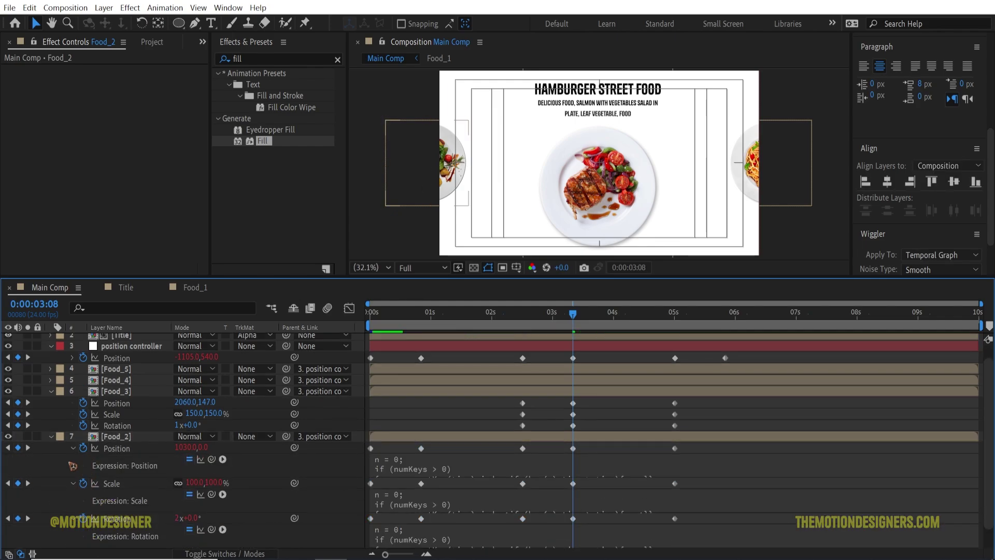
Step: Collapse Food_2's expression fields and paste the overshoot expression onto Food_3's Position, Scale and Rotation
click(73, 517)
click(74, 483)
click(73, 463)
alt+click(83, 441)
key(ctrl+v)
alt+click(83, 418)
key(ctrl+v)
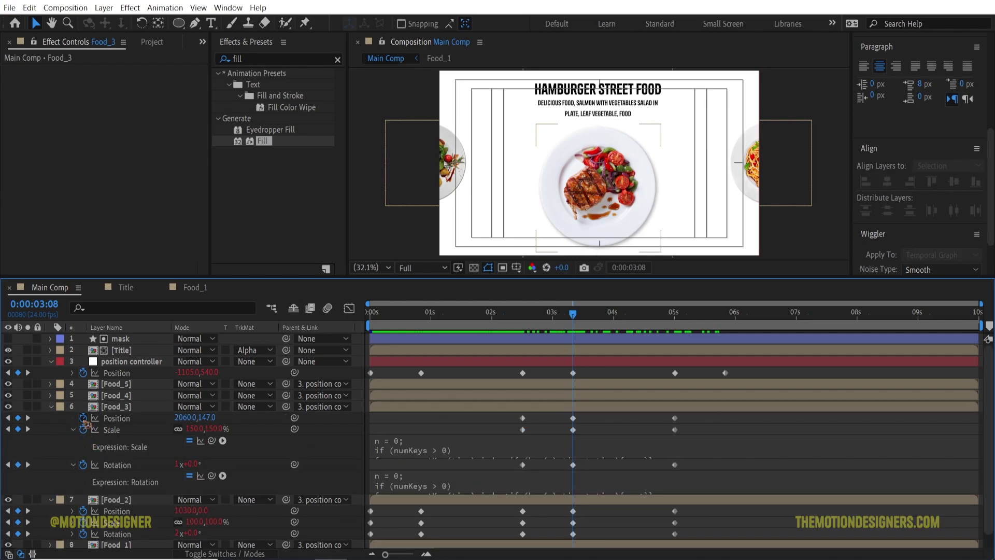
alt+click(83, 429)
key(ctrl+v)
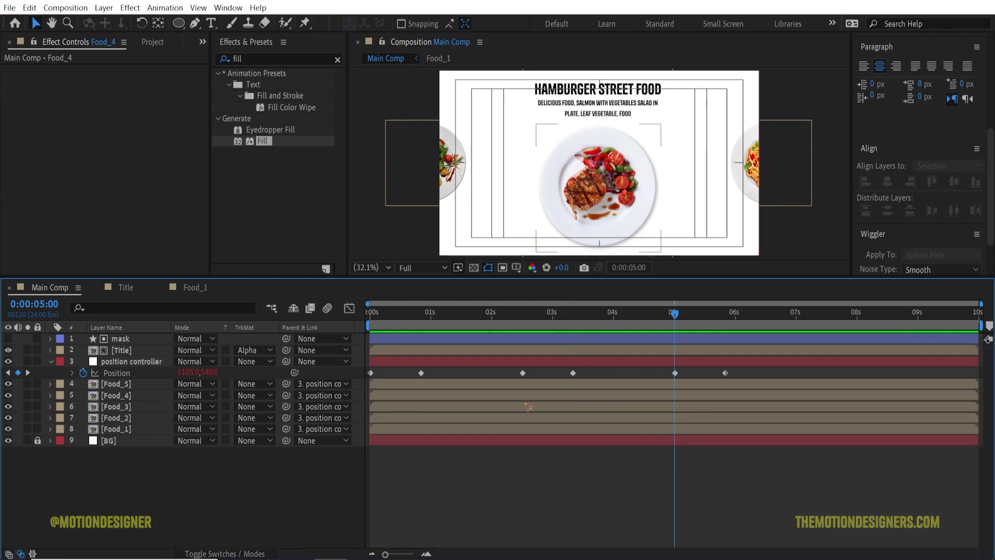
Step: Reveal Food_4's Position, Scale and Rotation and start keyframes for all three at 0:00:05:00
click(797, 173)
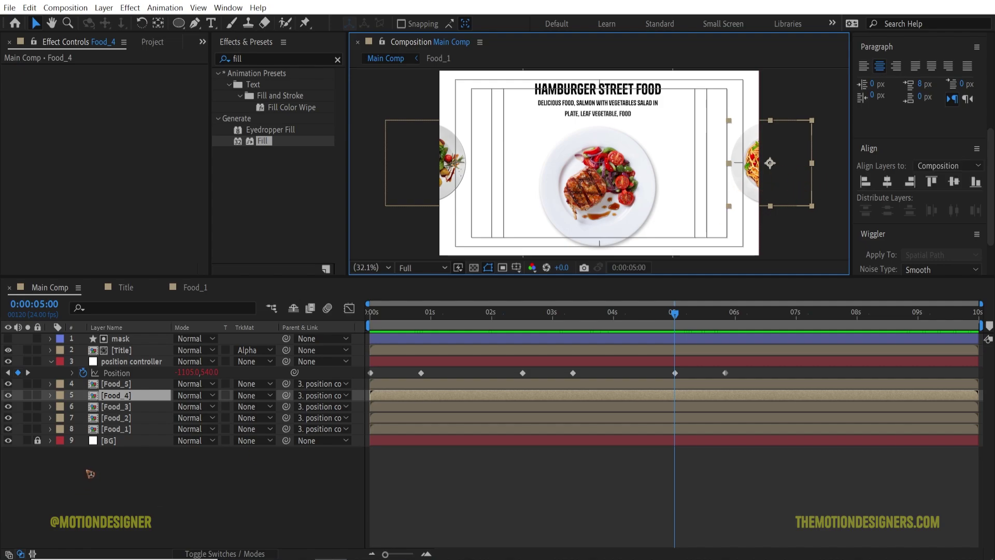
key(p)
key(shift+r)
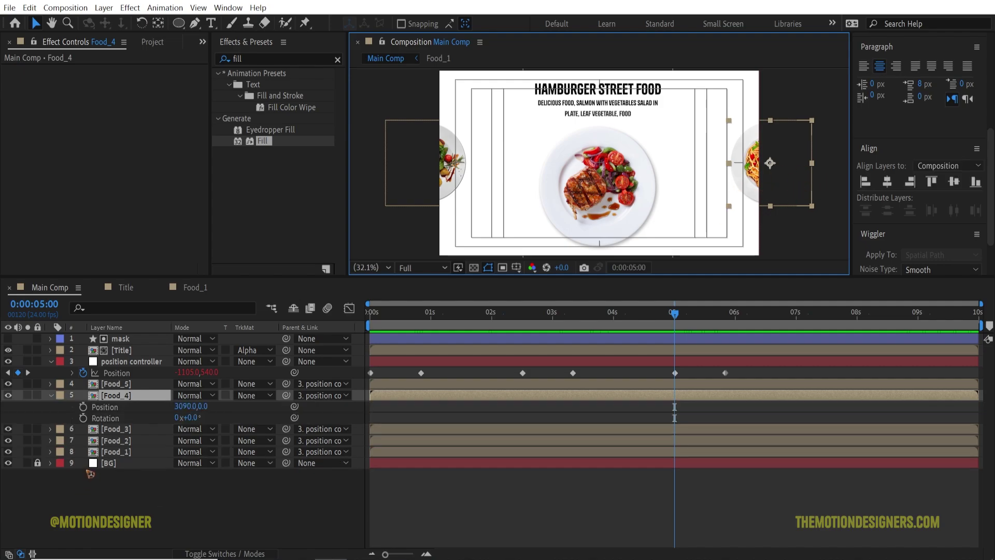
key(shift+s)
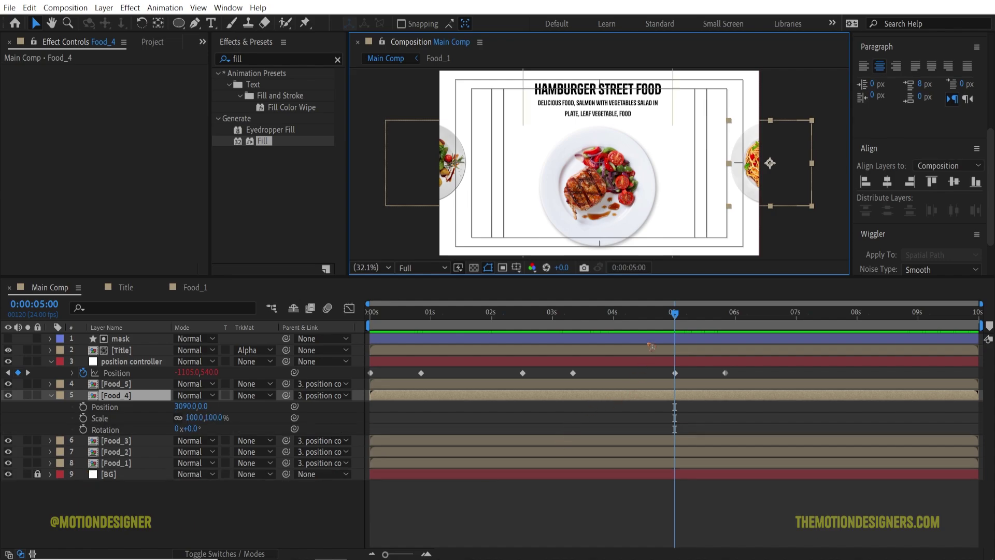
click(671, 329)
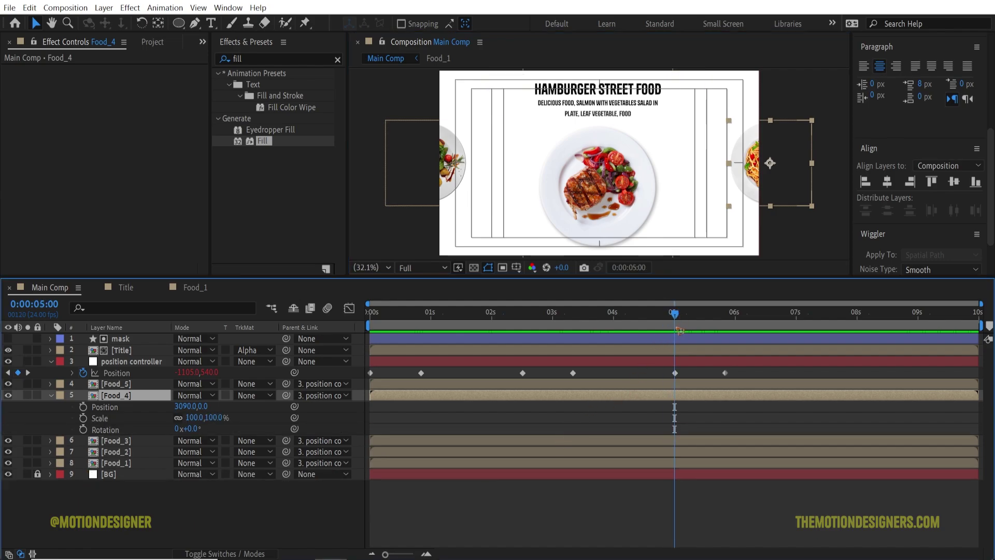
drag(83, 407, 87, 435)
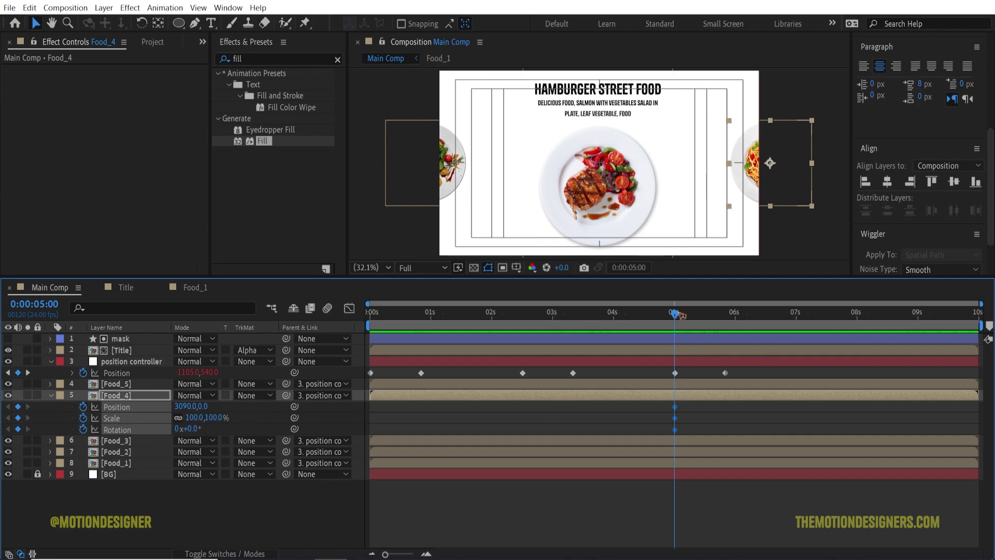
Step: Set Food_4's Scale to 150%, its vertical Position to 143 and its Rotation to 1x at 0:00:05:20
drag(679, 314, 734, 331)
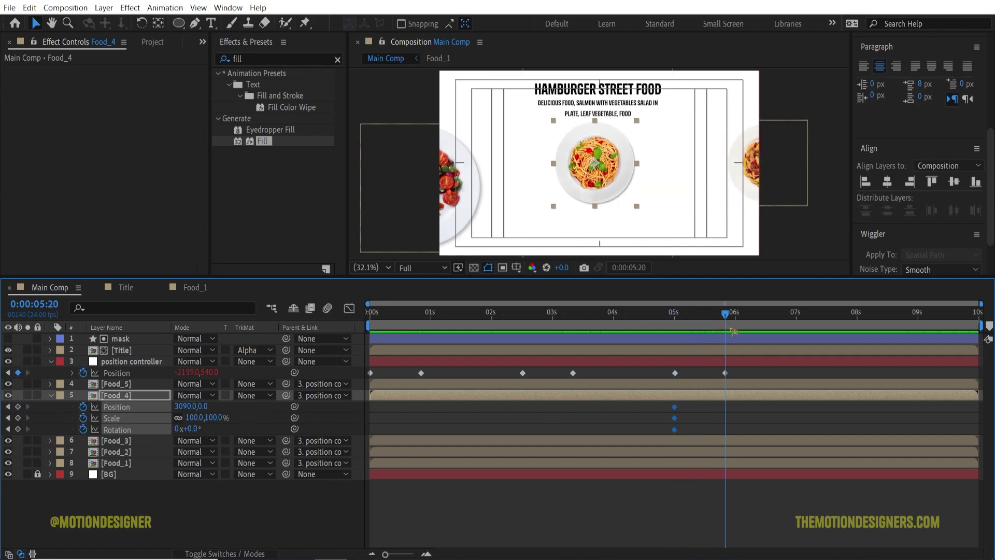
click(196, 420)
text(150)
key(Return)
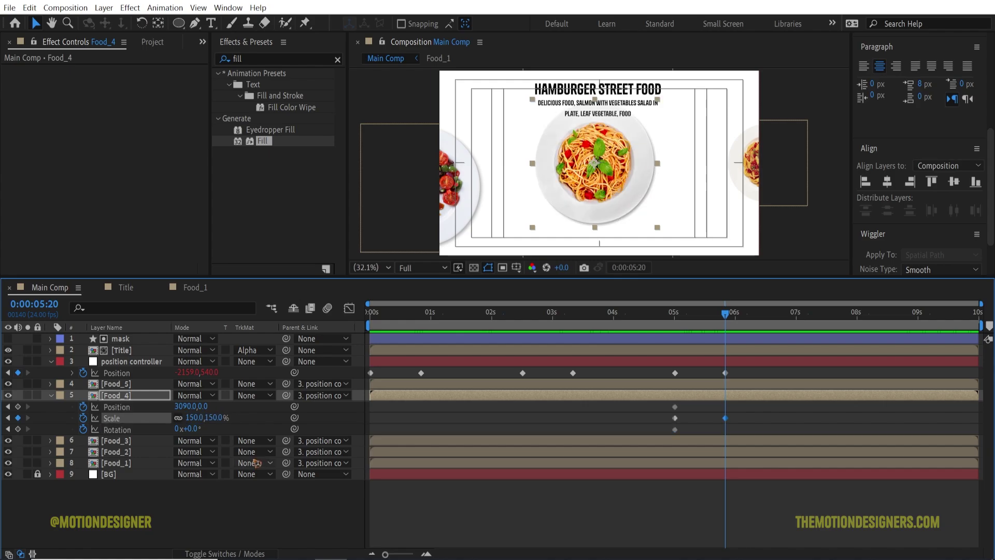
drag(207, 409, 285, 423)
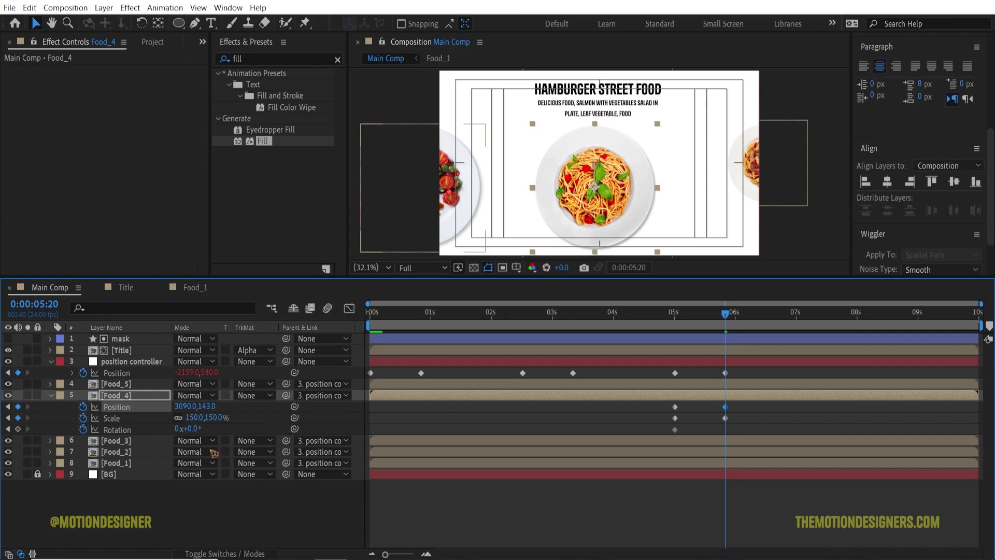
click(178, 428)
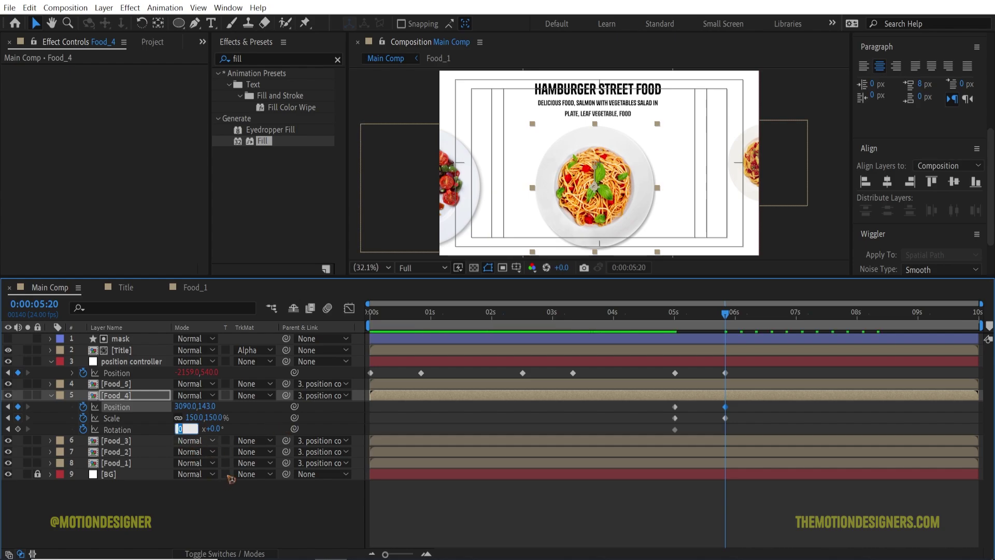
key(Return)
drag(679, 314, 675, 384)
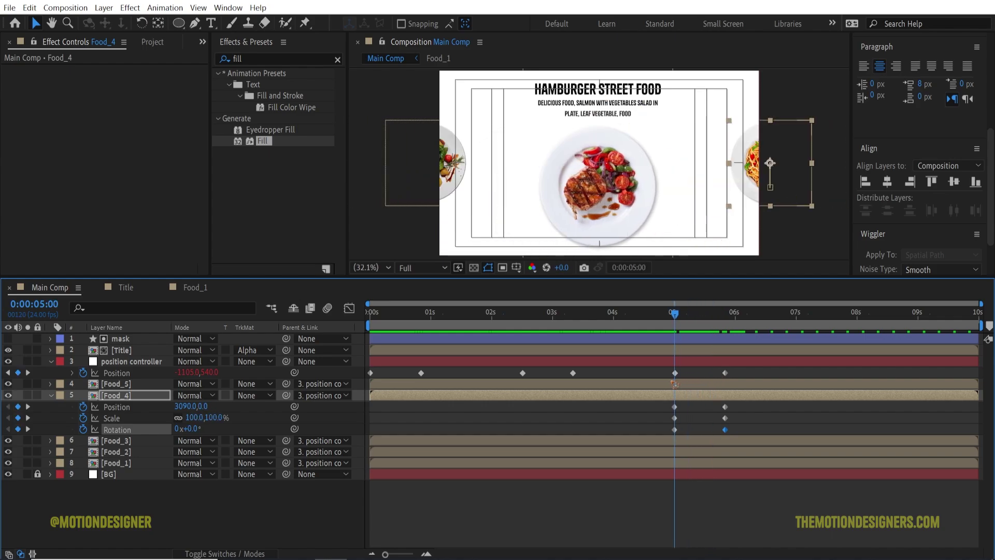
Step: Reveal Food_3's keyframed properties and set its Scale to 100% at 0:00:05:20
click(116, 441)
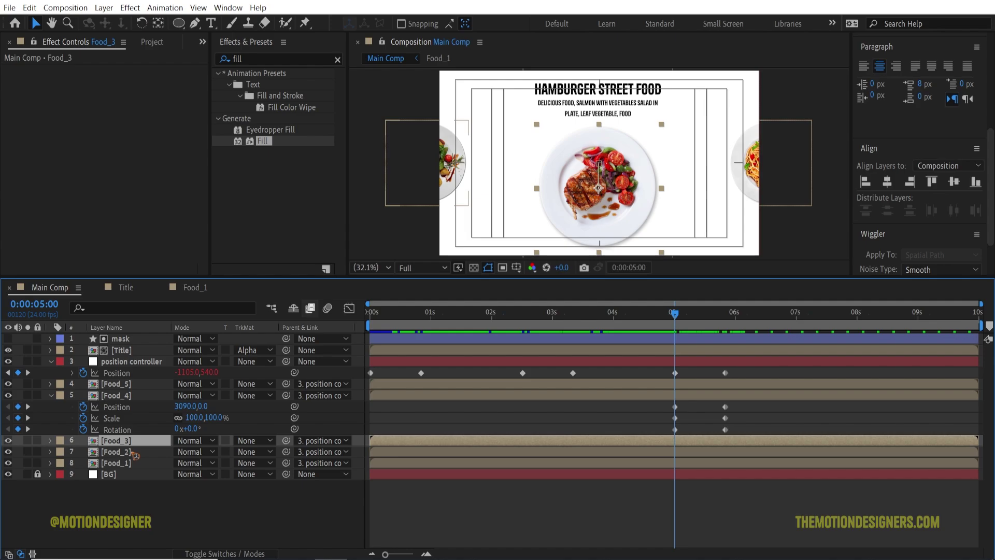
key(u)
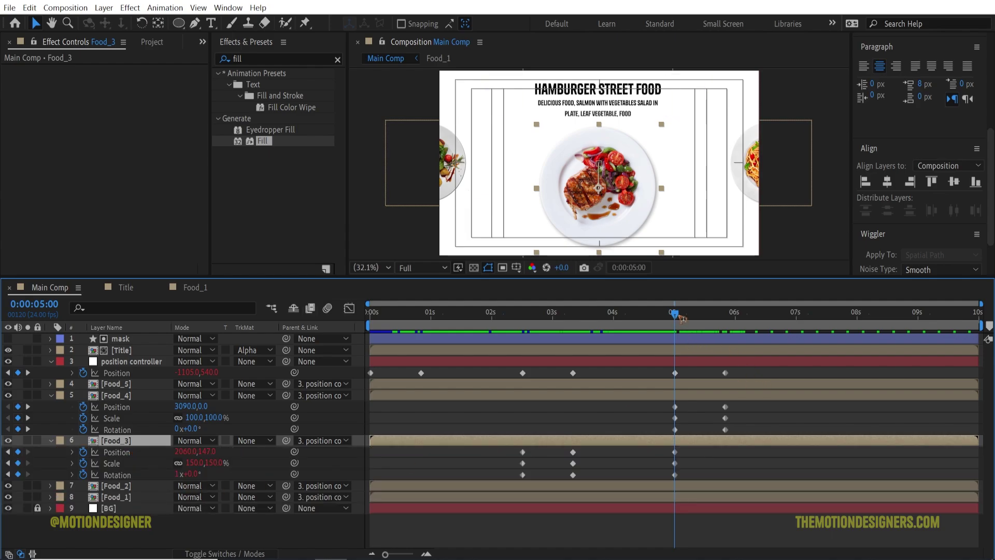
drag(676, 314, 742, 336)
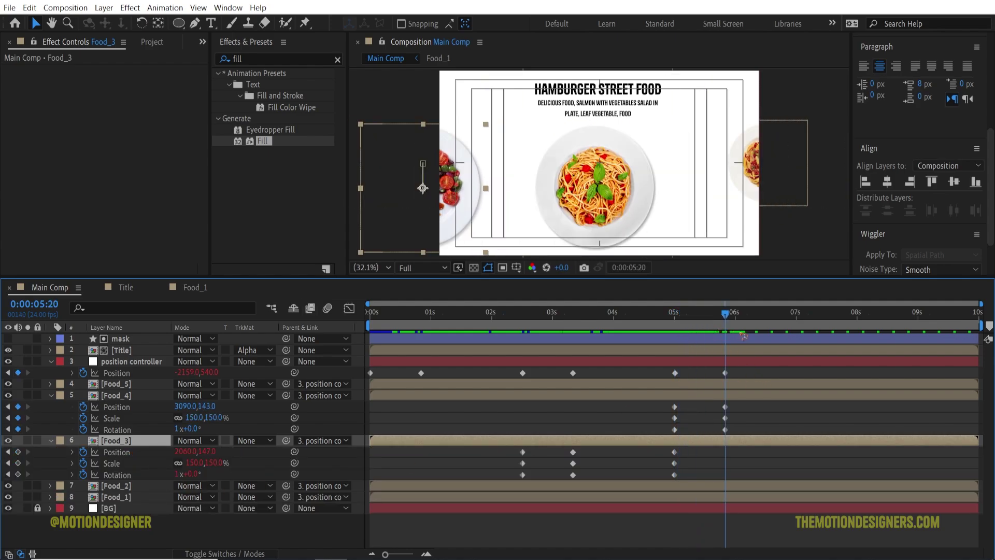
click(195, 462)
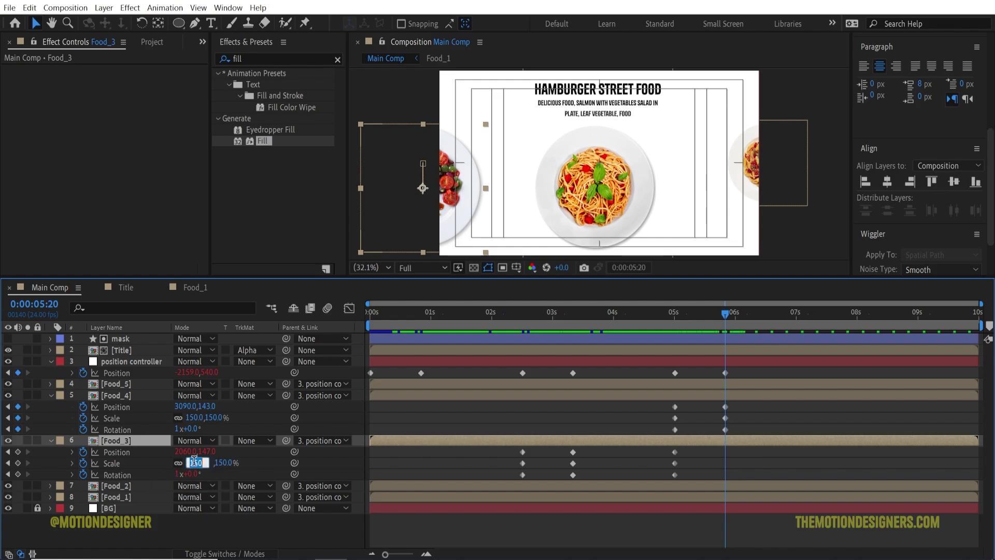
text(100)
key(Return)
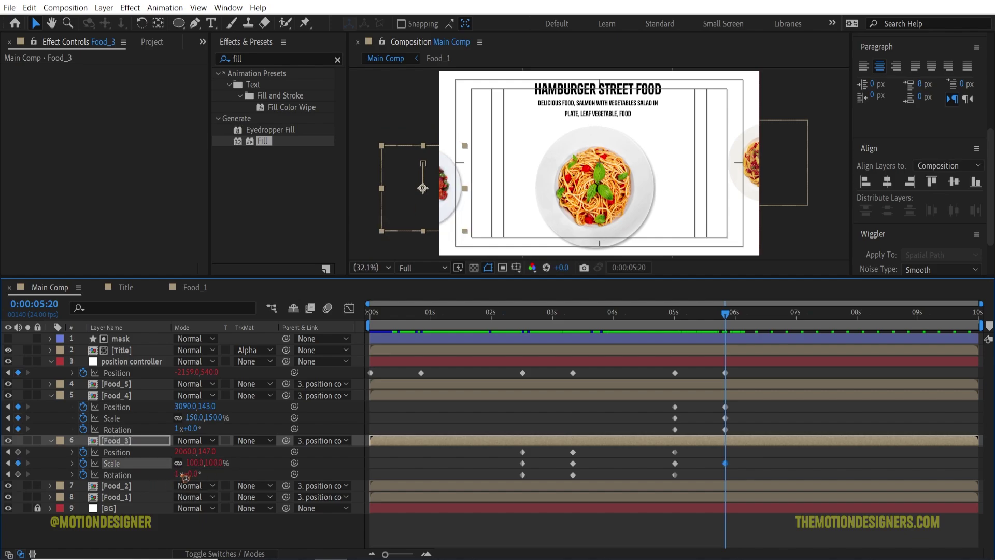
Step: Set Food_3's Rotation to 2x and its vertical Position to 0 at 0:00:05:20
click(177, 474)
text(2)
key(Return)
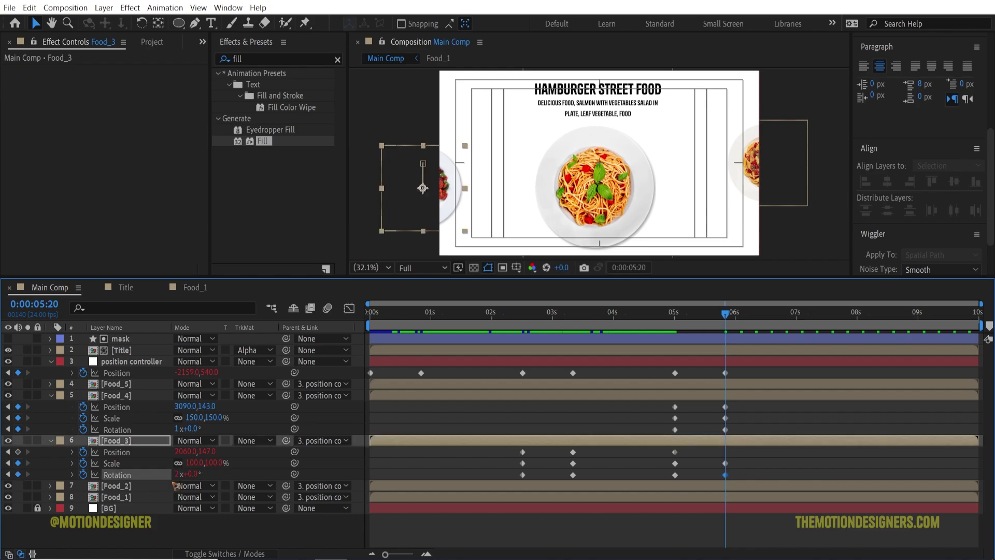
click(207, 452)
text(0)
key(Return)
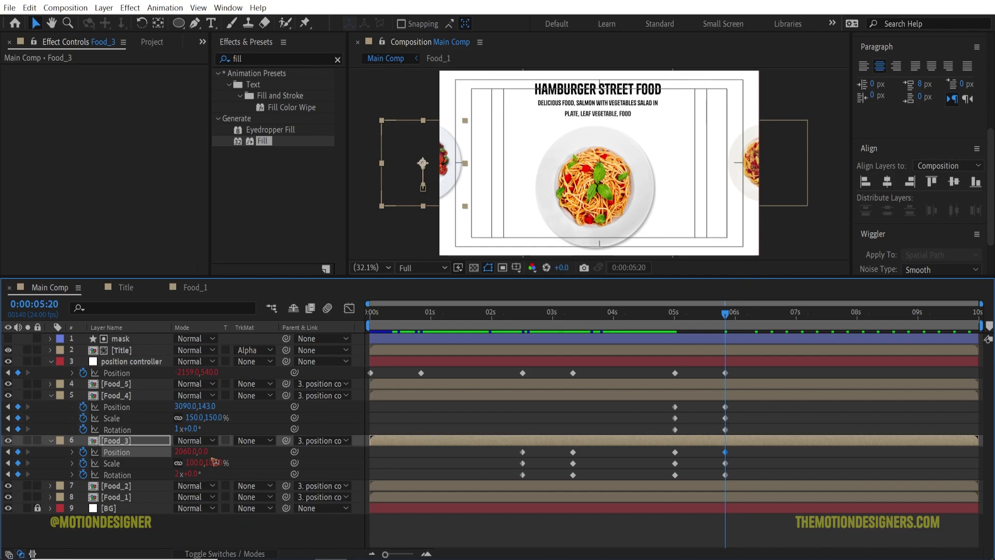
Step: Preview the composition from the start to check the pasta plate replacing the steak plate in the centre
key(space)
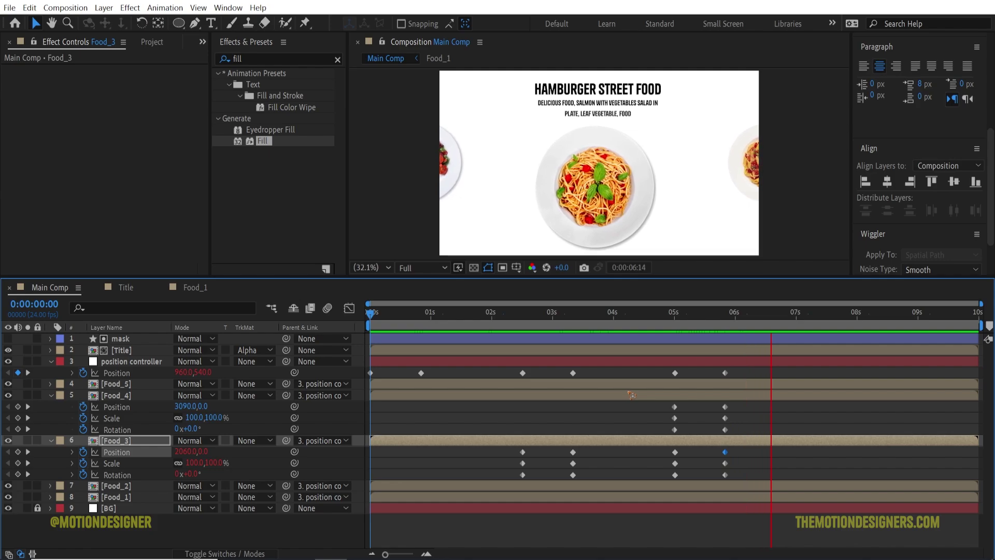
key(space)
click(596, 423)
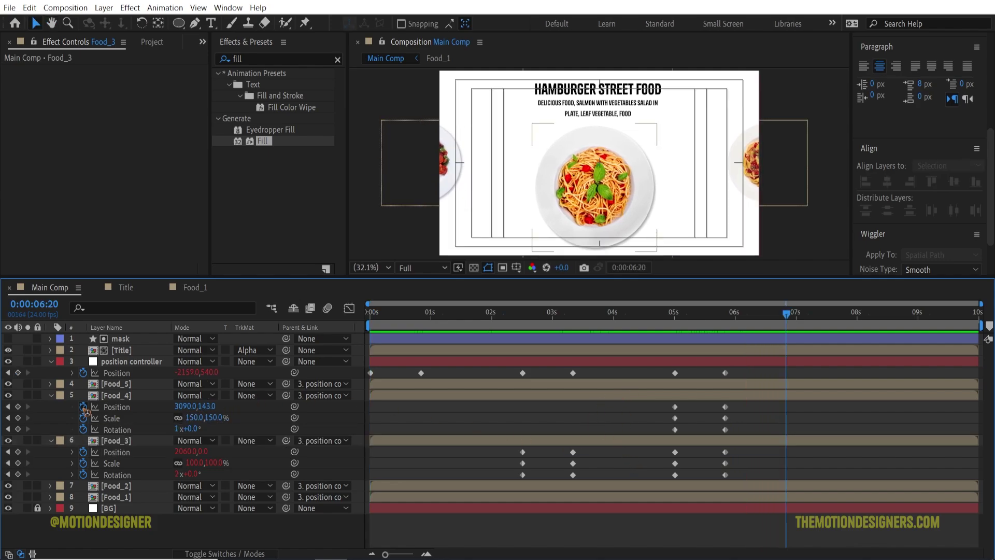
Step: Paste the overshoot expression onto Food_4's Position, Scale and Rotation, and collapse the expression fields and the layer
alt+click(83, 407)
key(ctrl+v)
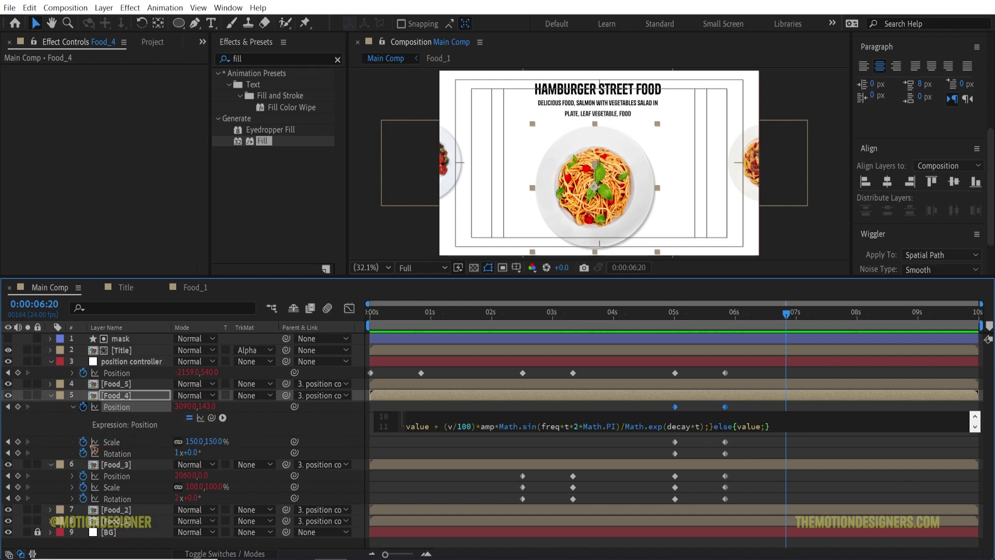
click(56, 431)
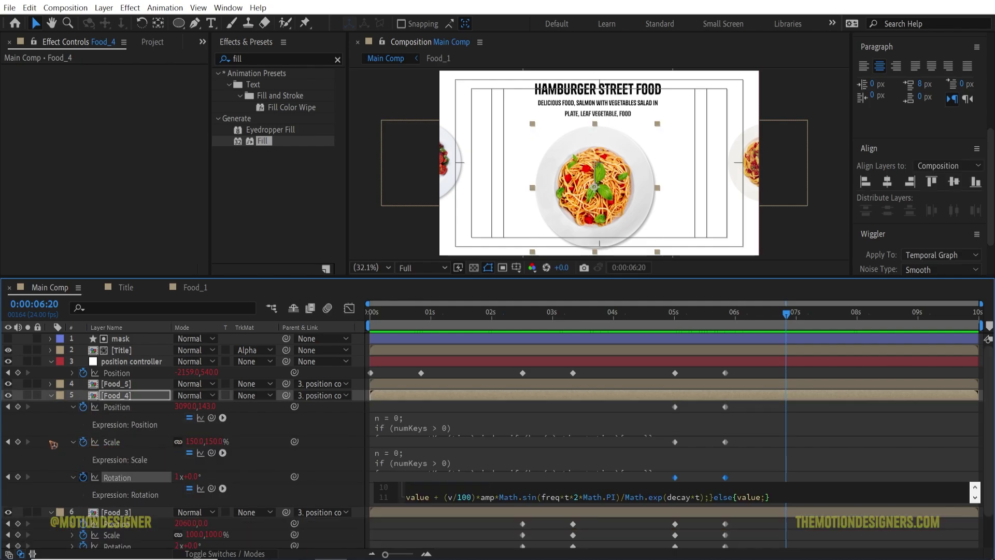
click(54, 444)
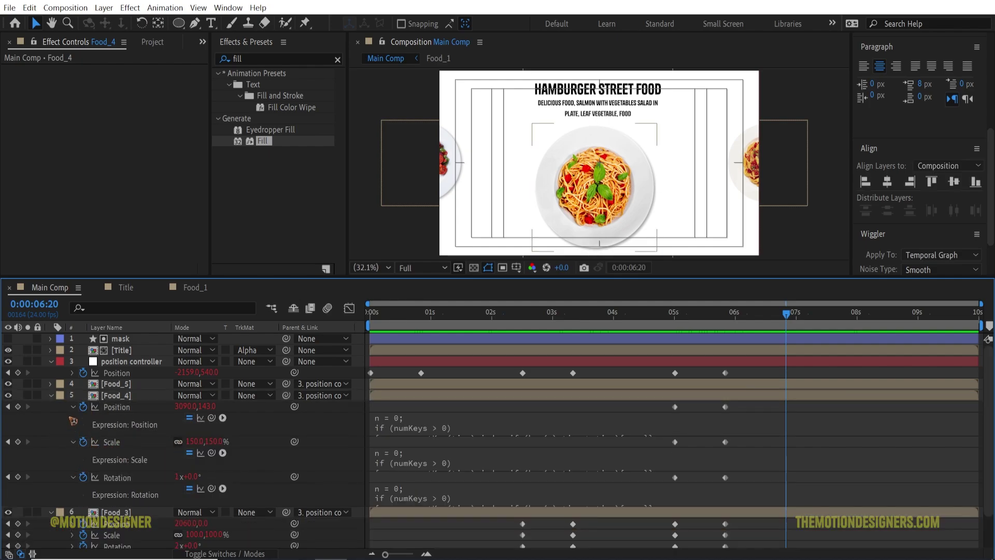
click(74, 407)
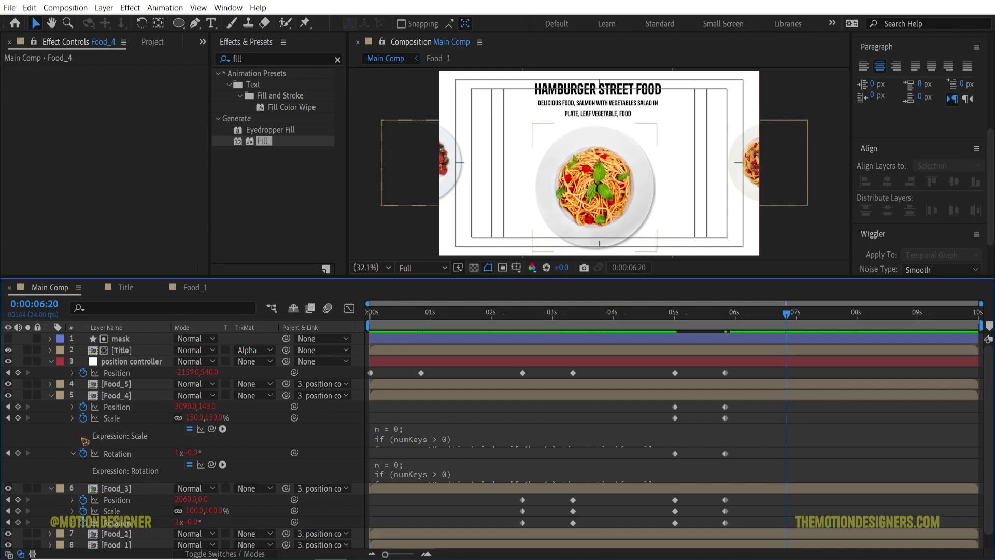
click(72, 418)
click(72, 430)
click(95, 473)
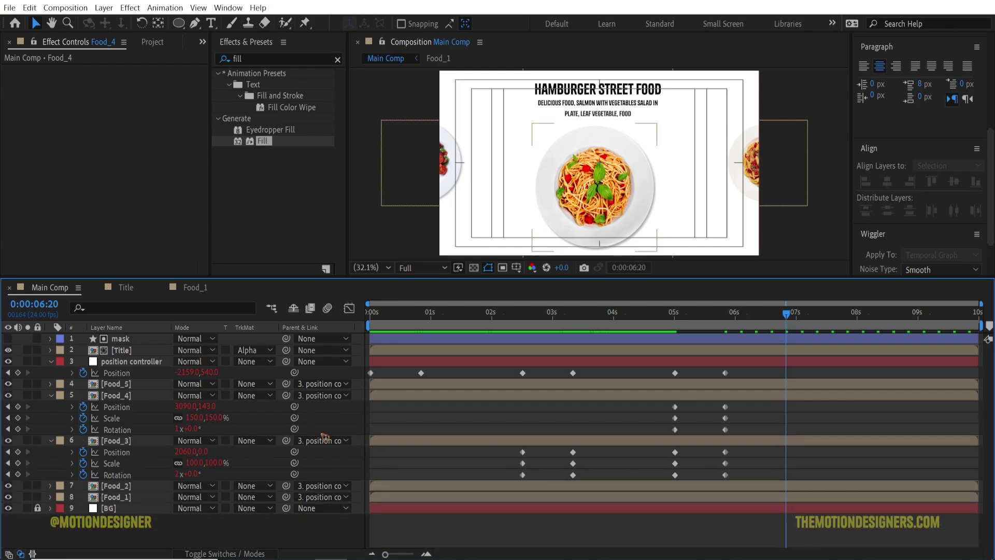
click(52, 396)
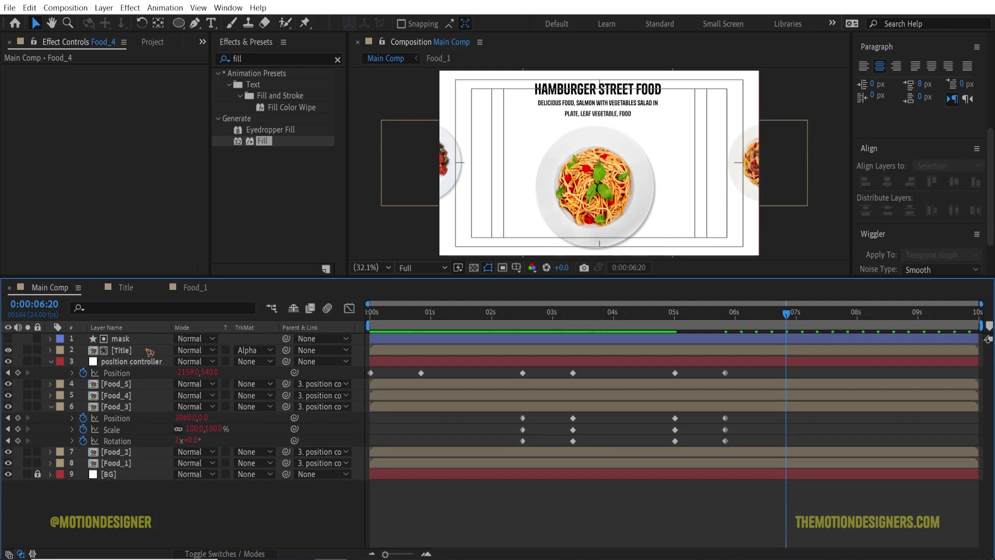
Step: Keyframe the Title layer's Position at 0:00:00:00 and set its vertical value to 634 at 0:00:00:20
click(111, 351)
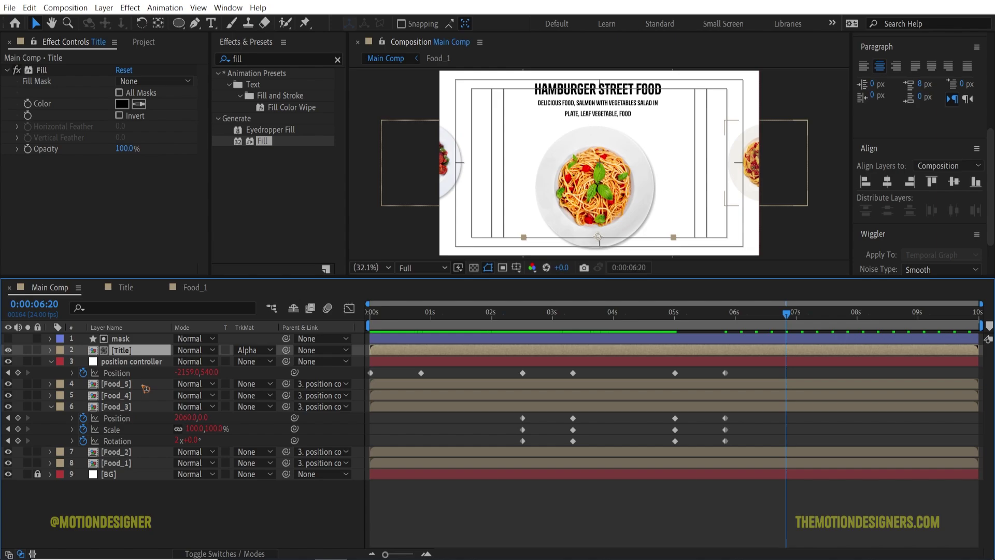
key(p)
drag(394, 318, 371, 314)
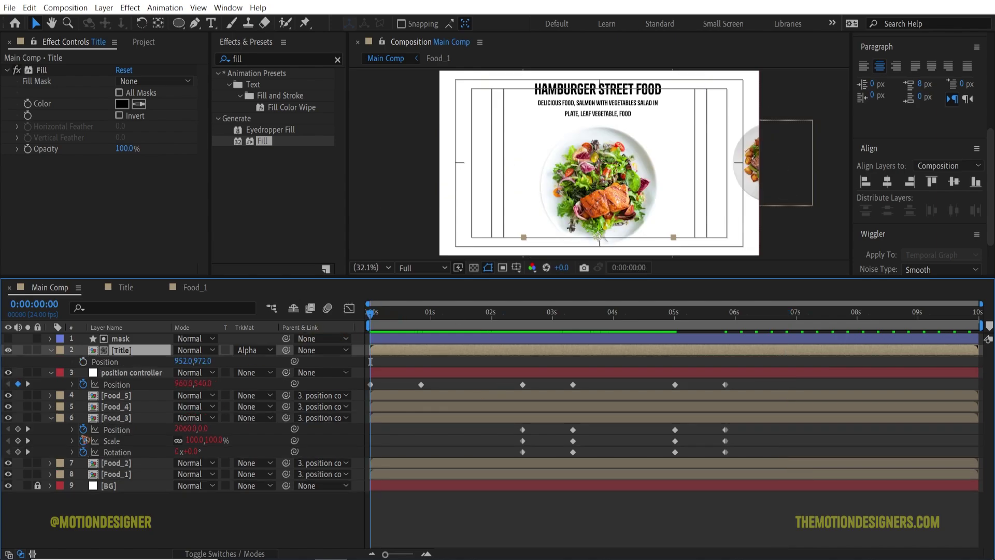
click(83, 362)
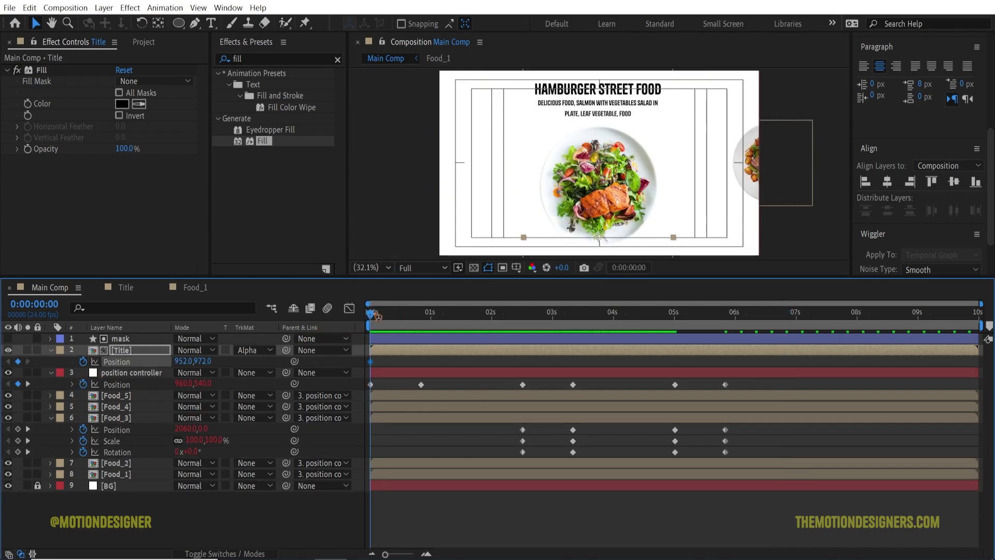
drag(374, 315, 422, 329)
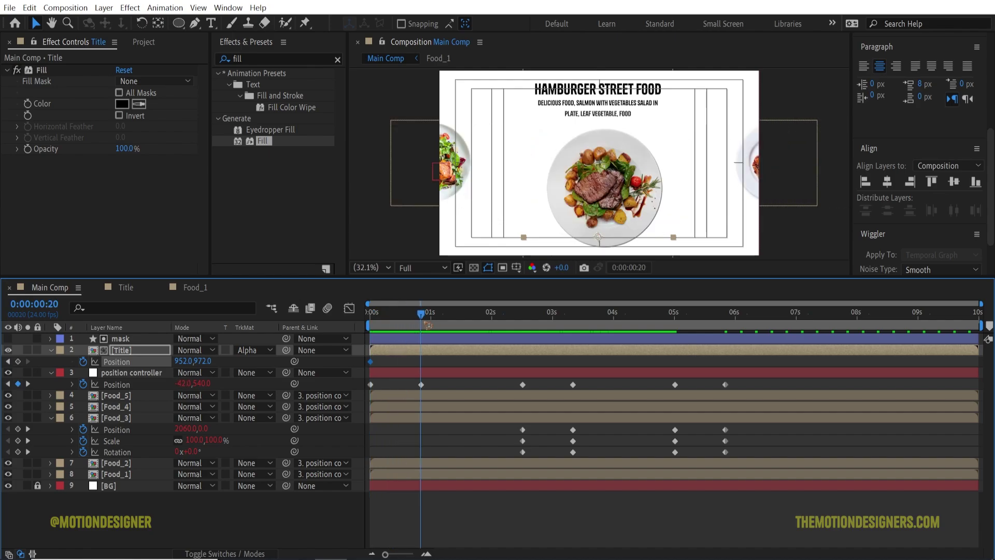
drag(209, 361, 134, 362)
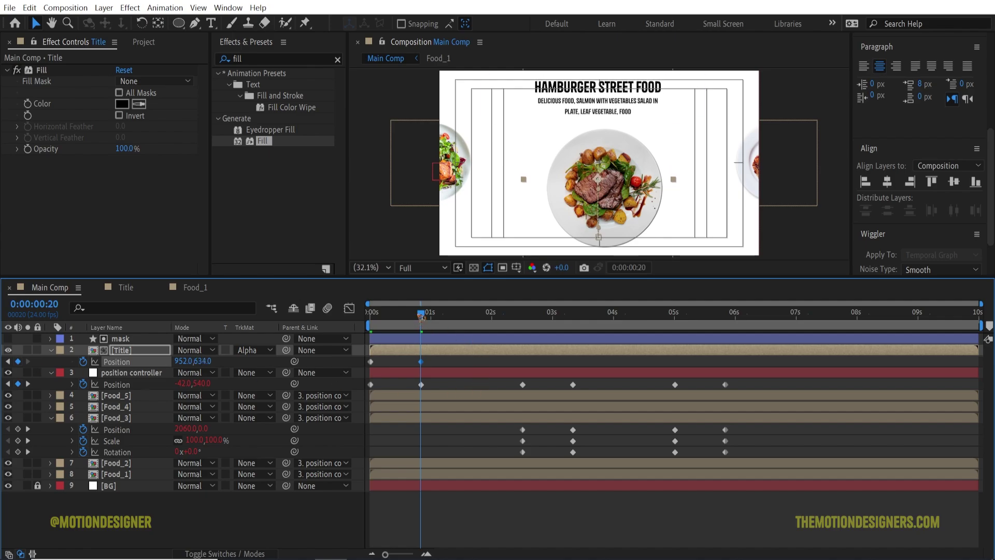
Step: Add a hold keyframe to Title's Position at 0:00:02:12 and set its vertical value to 310 at 0:00:03:08
drag(421, 315, 522, 317)
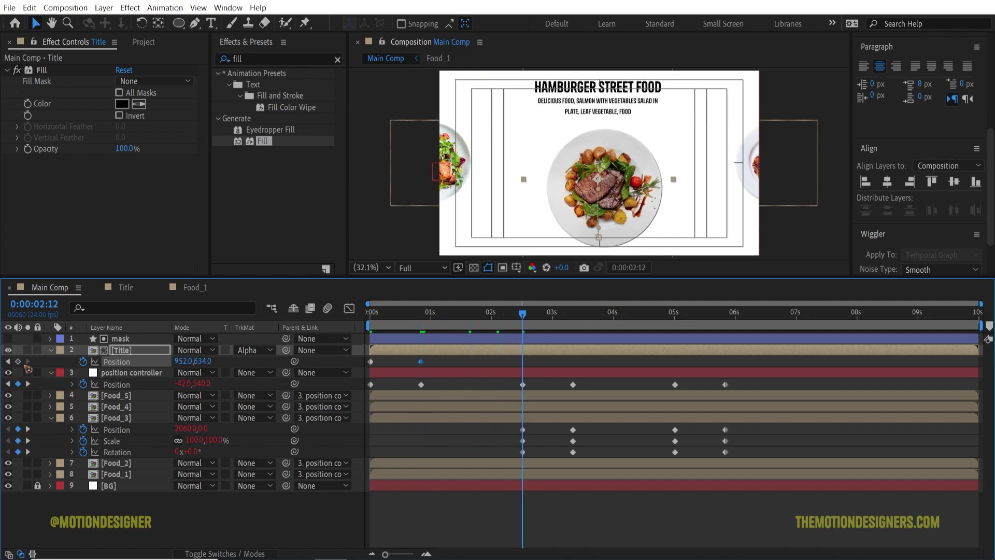
click(18, 361)
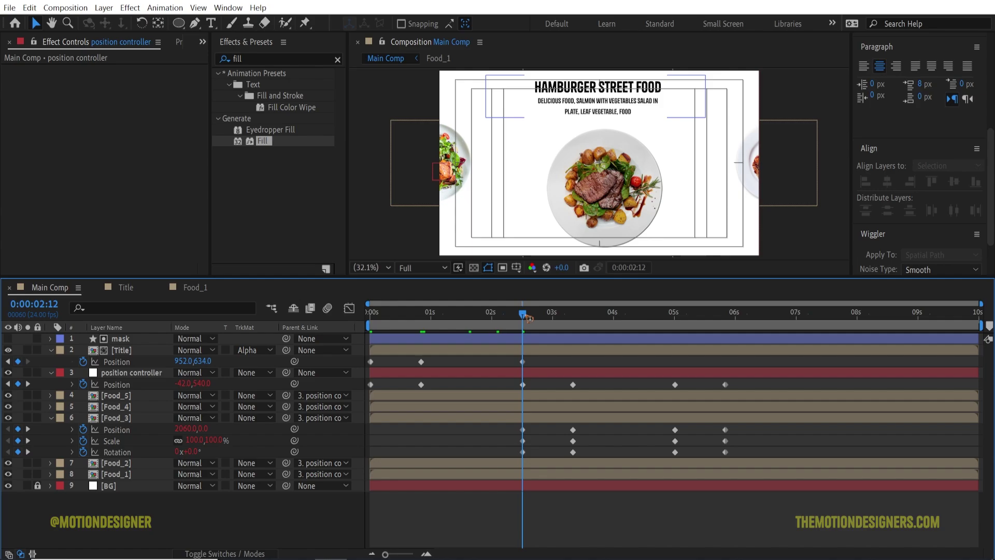
drag(523, 315, 577, 330)
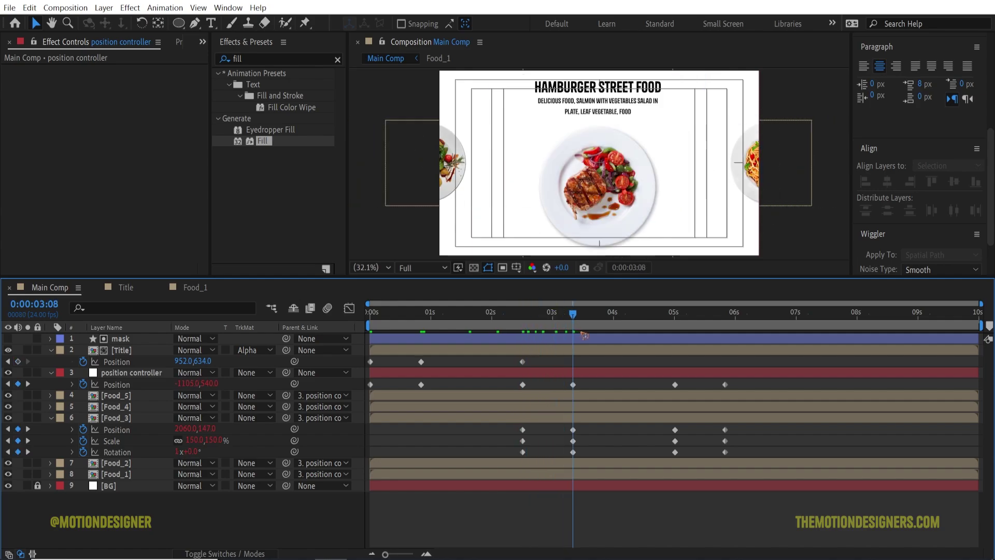
drag(202, 361, 3, 368)
Step: Add a hold keyframe to Title's Position at 0:00:05:00 and set its vertical value to -11 at 0:00:05:20
drag(573, 314, 674, 315)
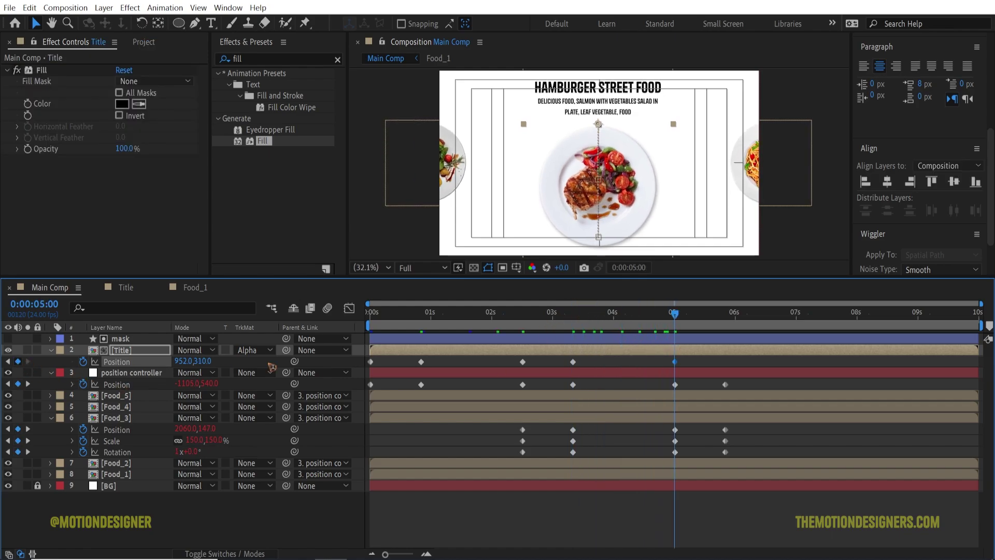
drag(674, 314, 725, 314)
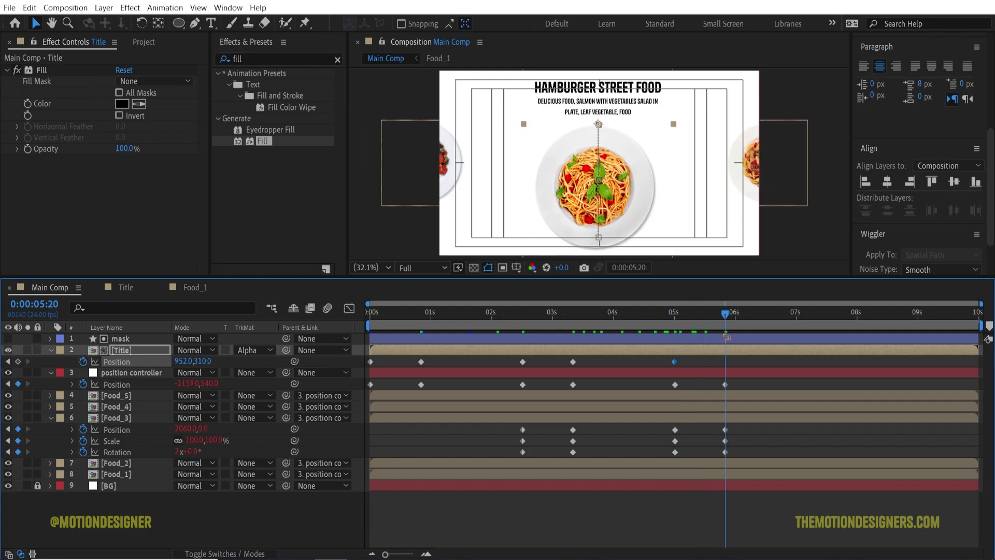
drag(202, 361, 6, 362)
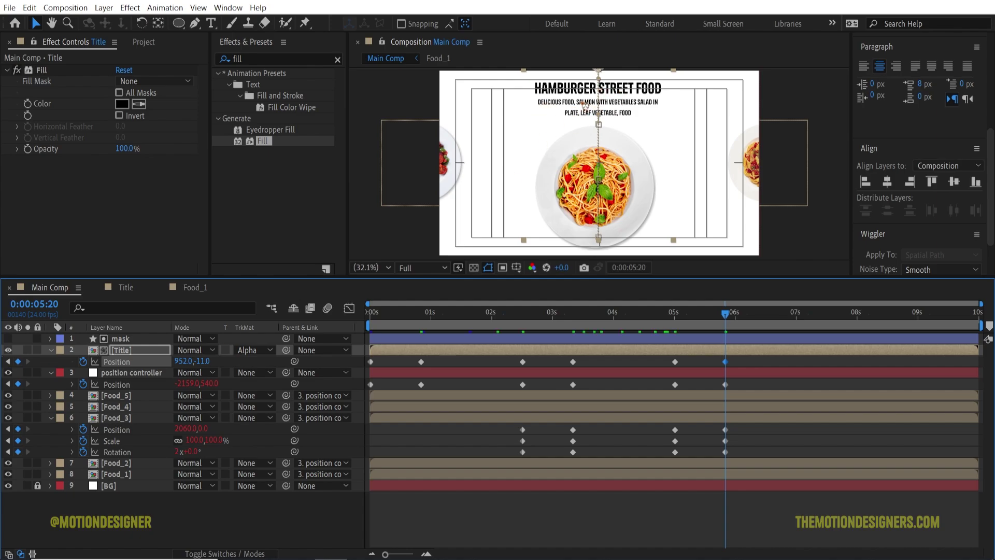
double_click(134, 355)
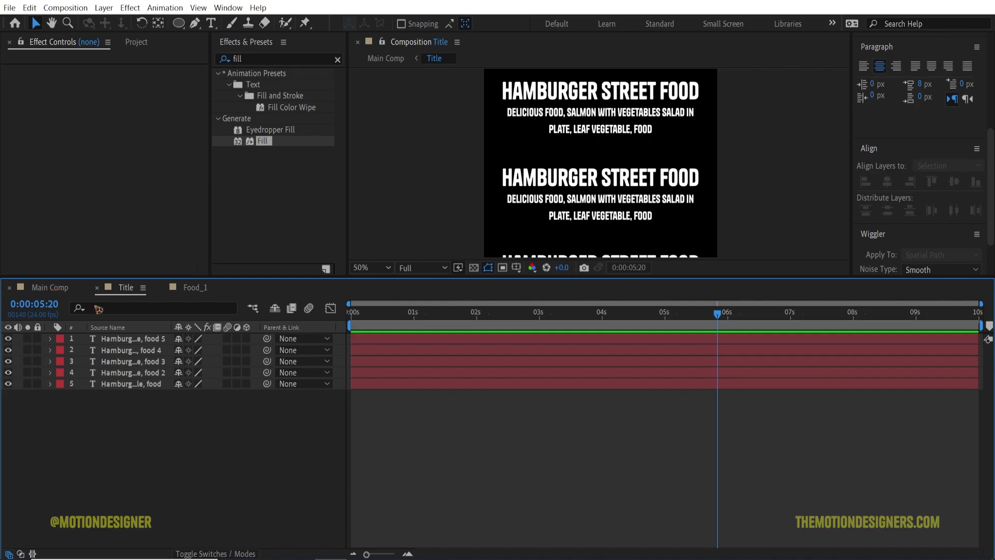
click(50, 287)
Step: Turn on motion blur for the Food_1 to Food_5 layers and enable it for the whole composition
click(258, 553)
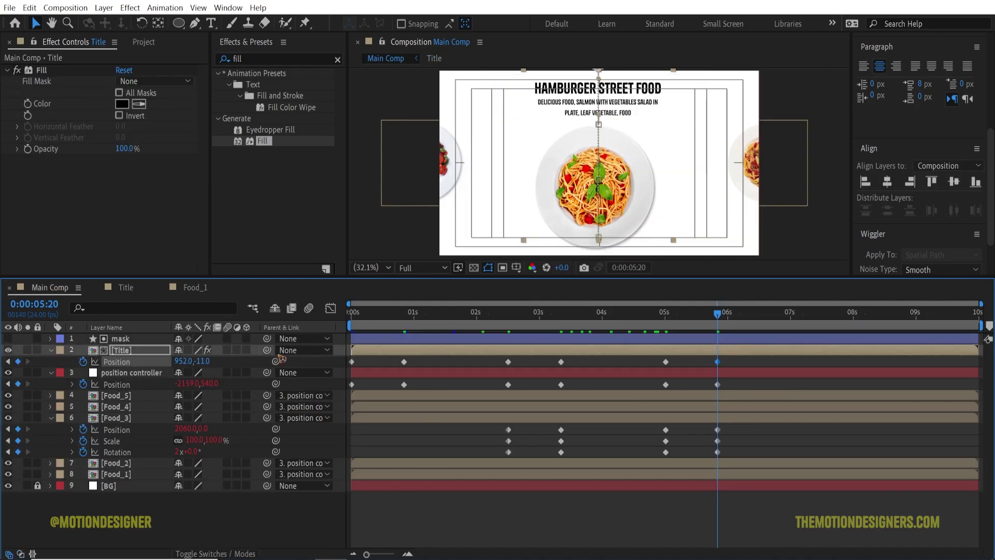
drag(232, 354, 228, 486)
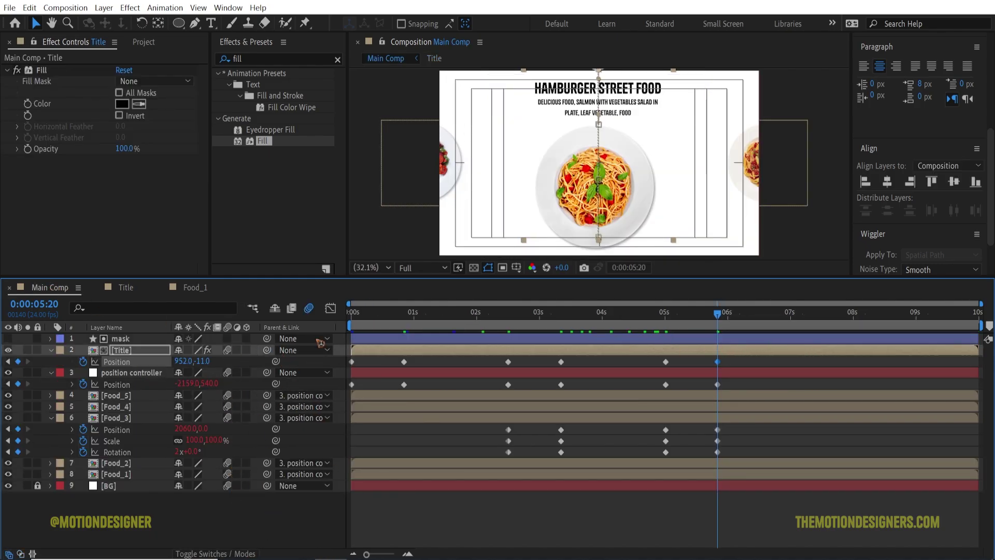
click(309, 308)
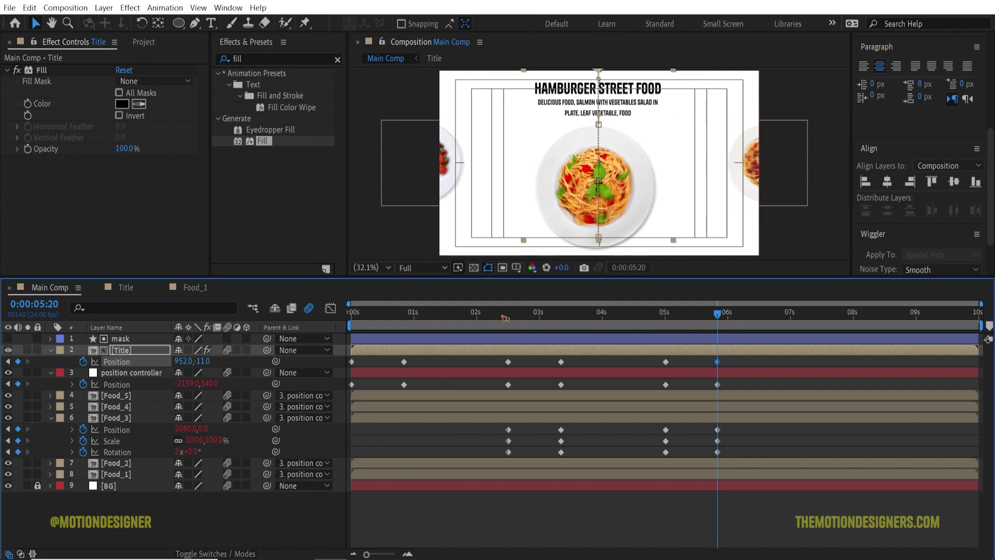